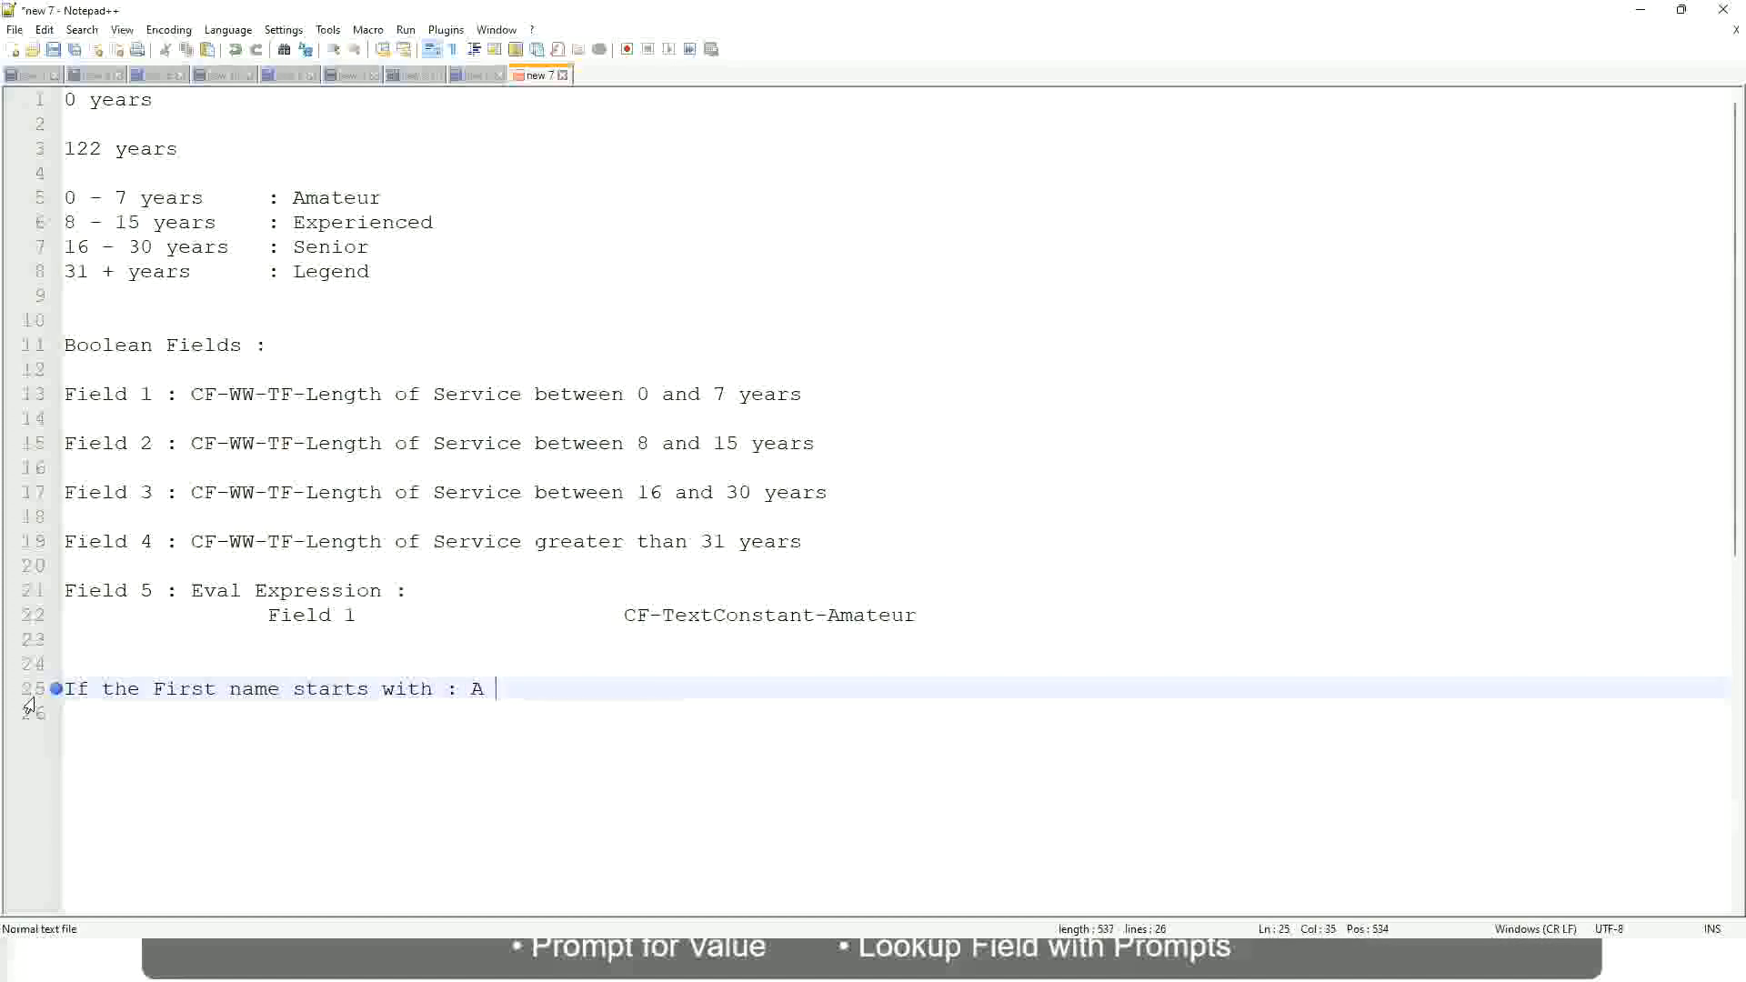
# Complete the first-name condition on line 25 with the range "A - G :" and the label A Listers
pyautogui.write('- G')
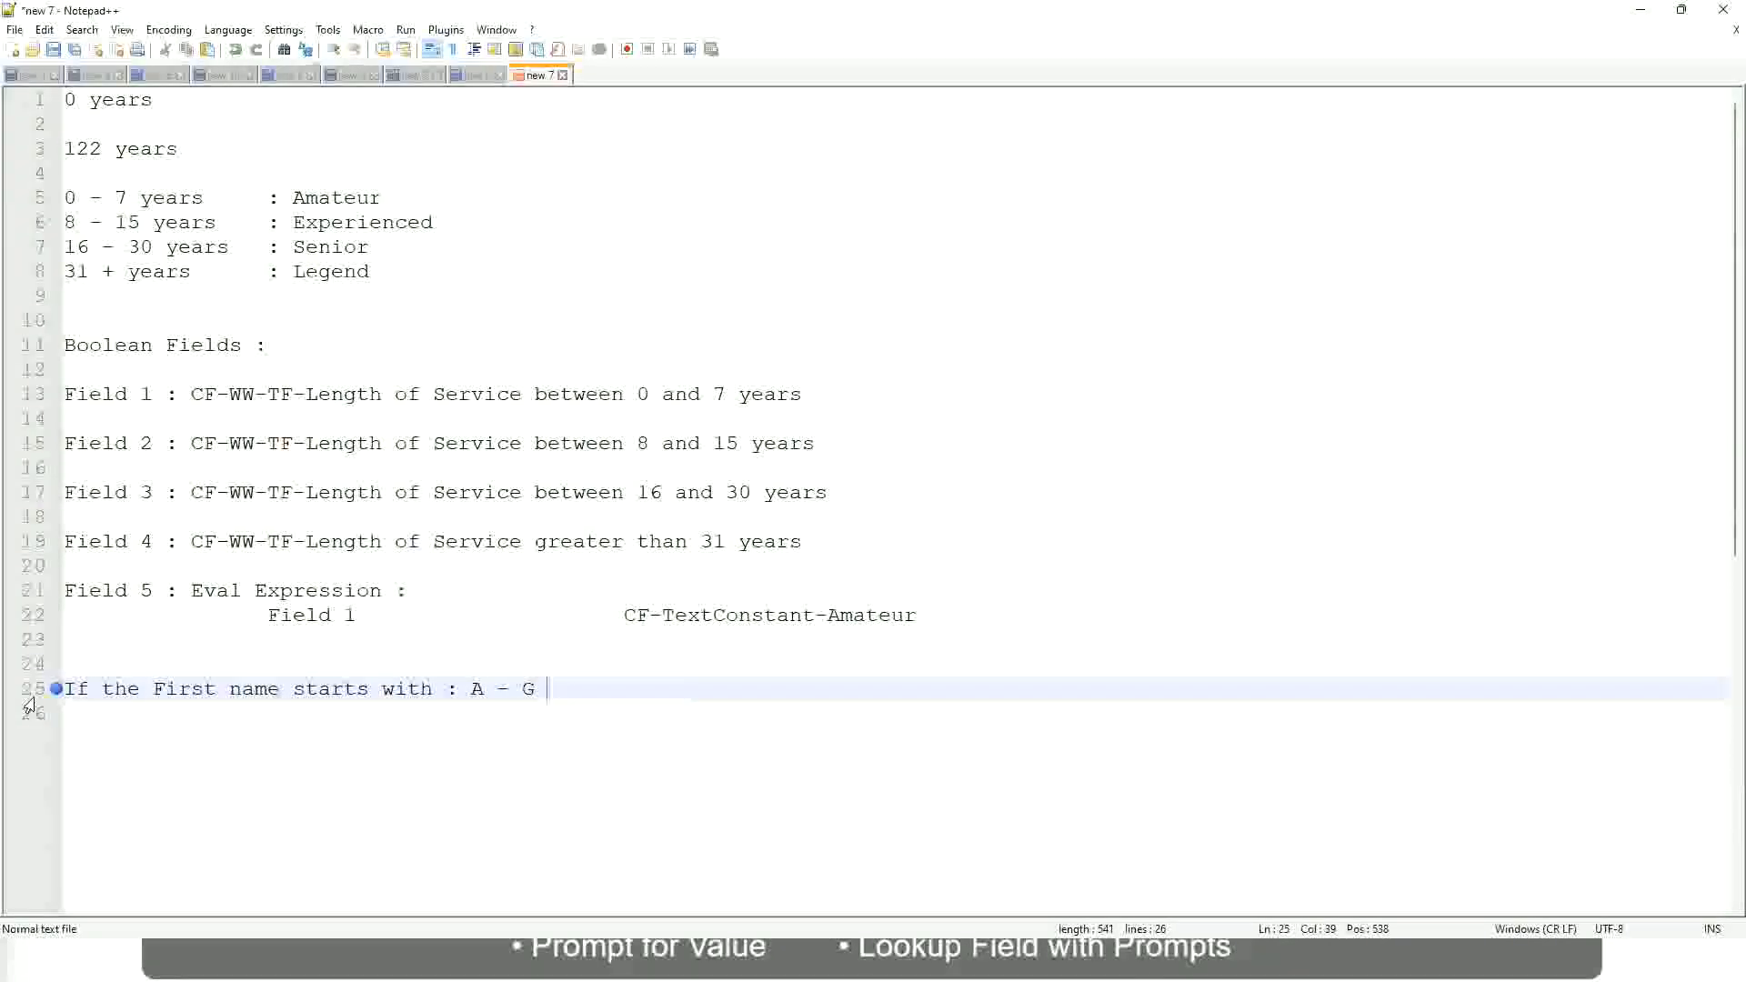
pyautogui.write(':')
pyautogui.press('Tab')
pyautogui.press('Tab')
pyautogui.write('A 11')
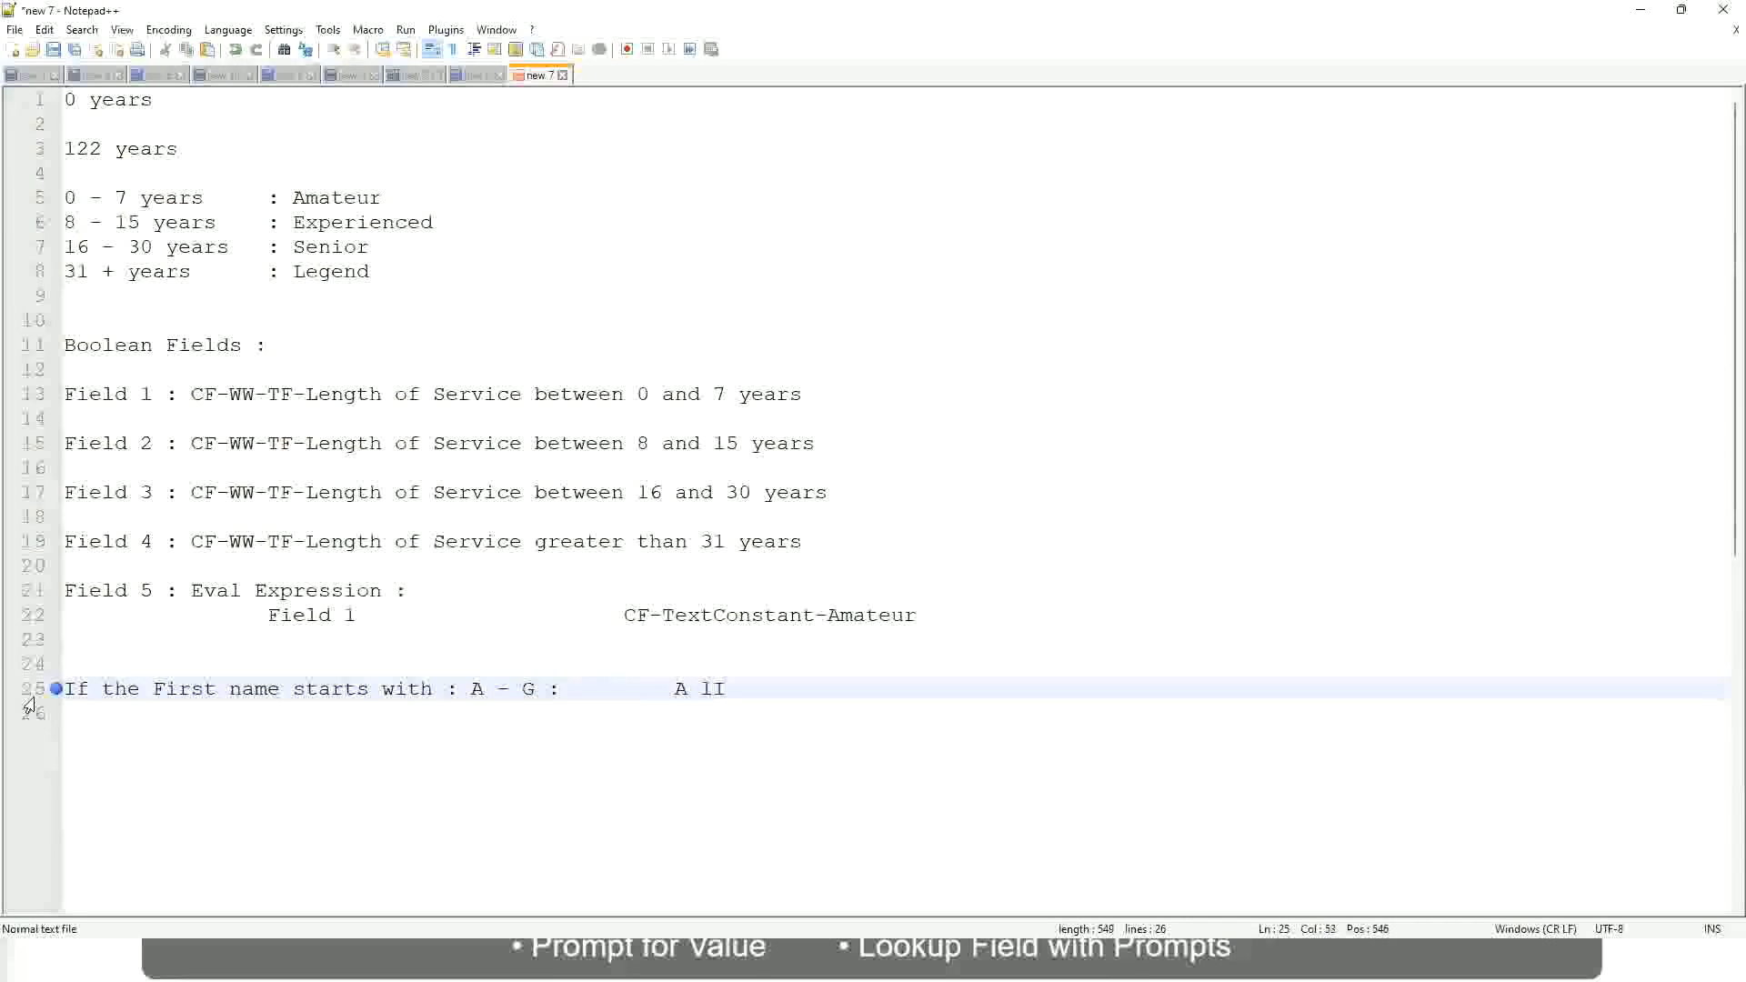
pyautogui.press('BackSpace')
pyautogui.press('BackSpace')
pyautogui.write('Listers')
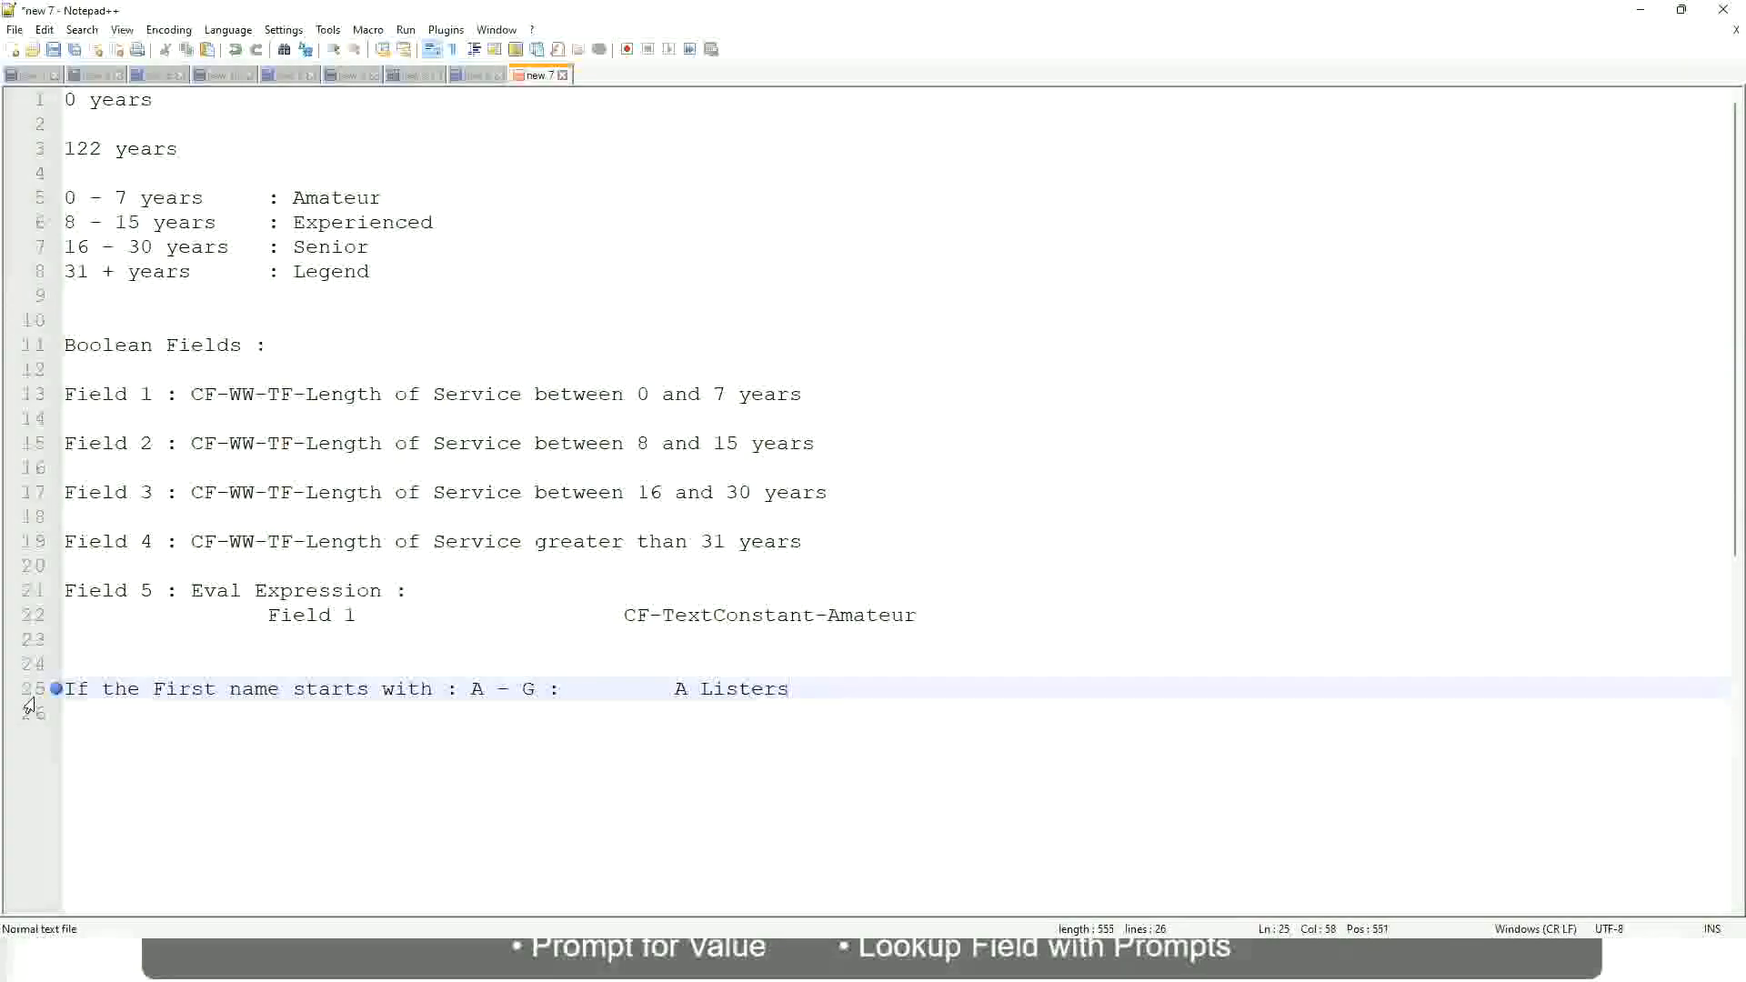
# Enclose the A Listers label in double quotation marks and begin a new line below it
pyautogui.hotkey('ctrl', 'Left')
pyautogui.hotkey('ctrl', 'Left')
pyautogui.write('""')
pyautogui.press('Right')
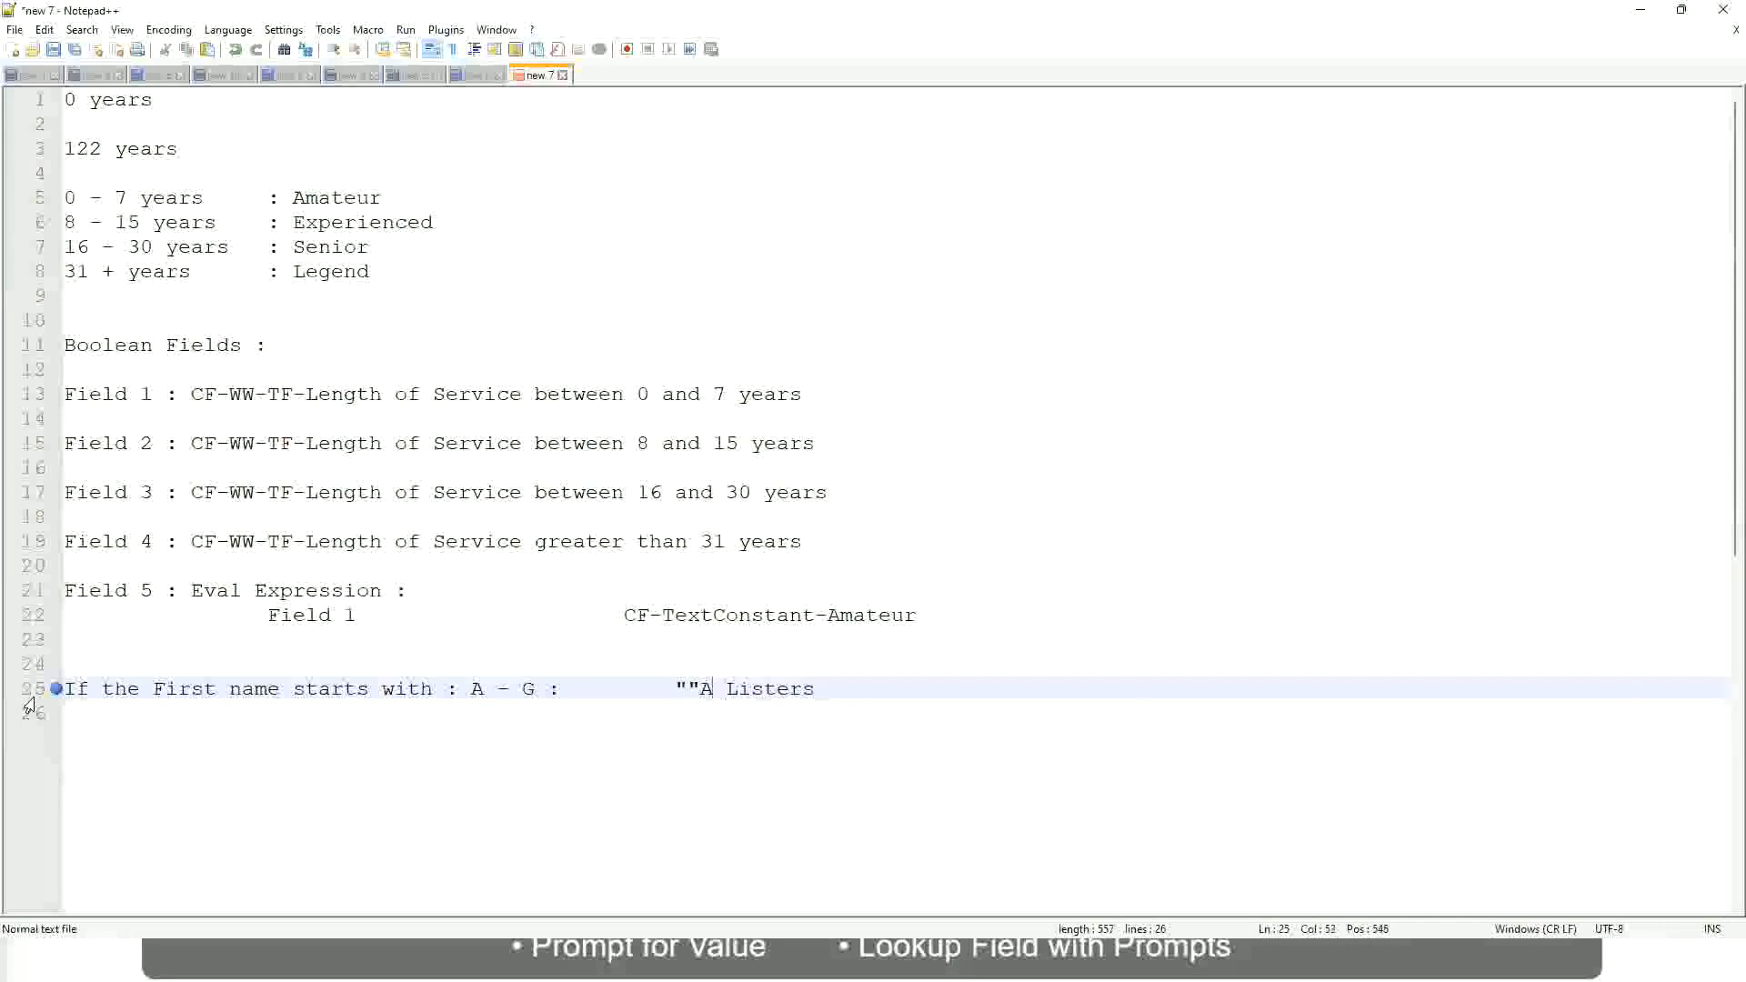
pyautogui.press('Left')
pyautogui.press('BackSpace')
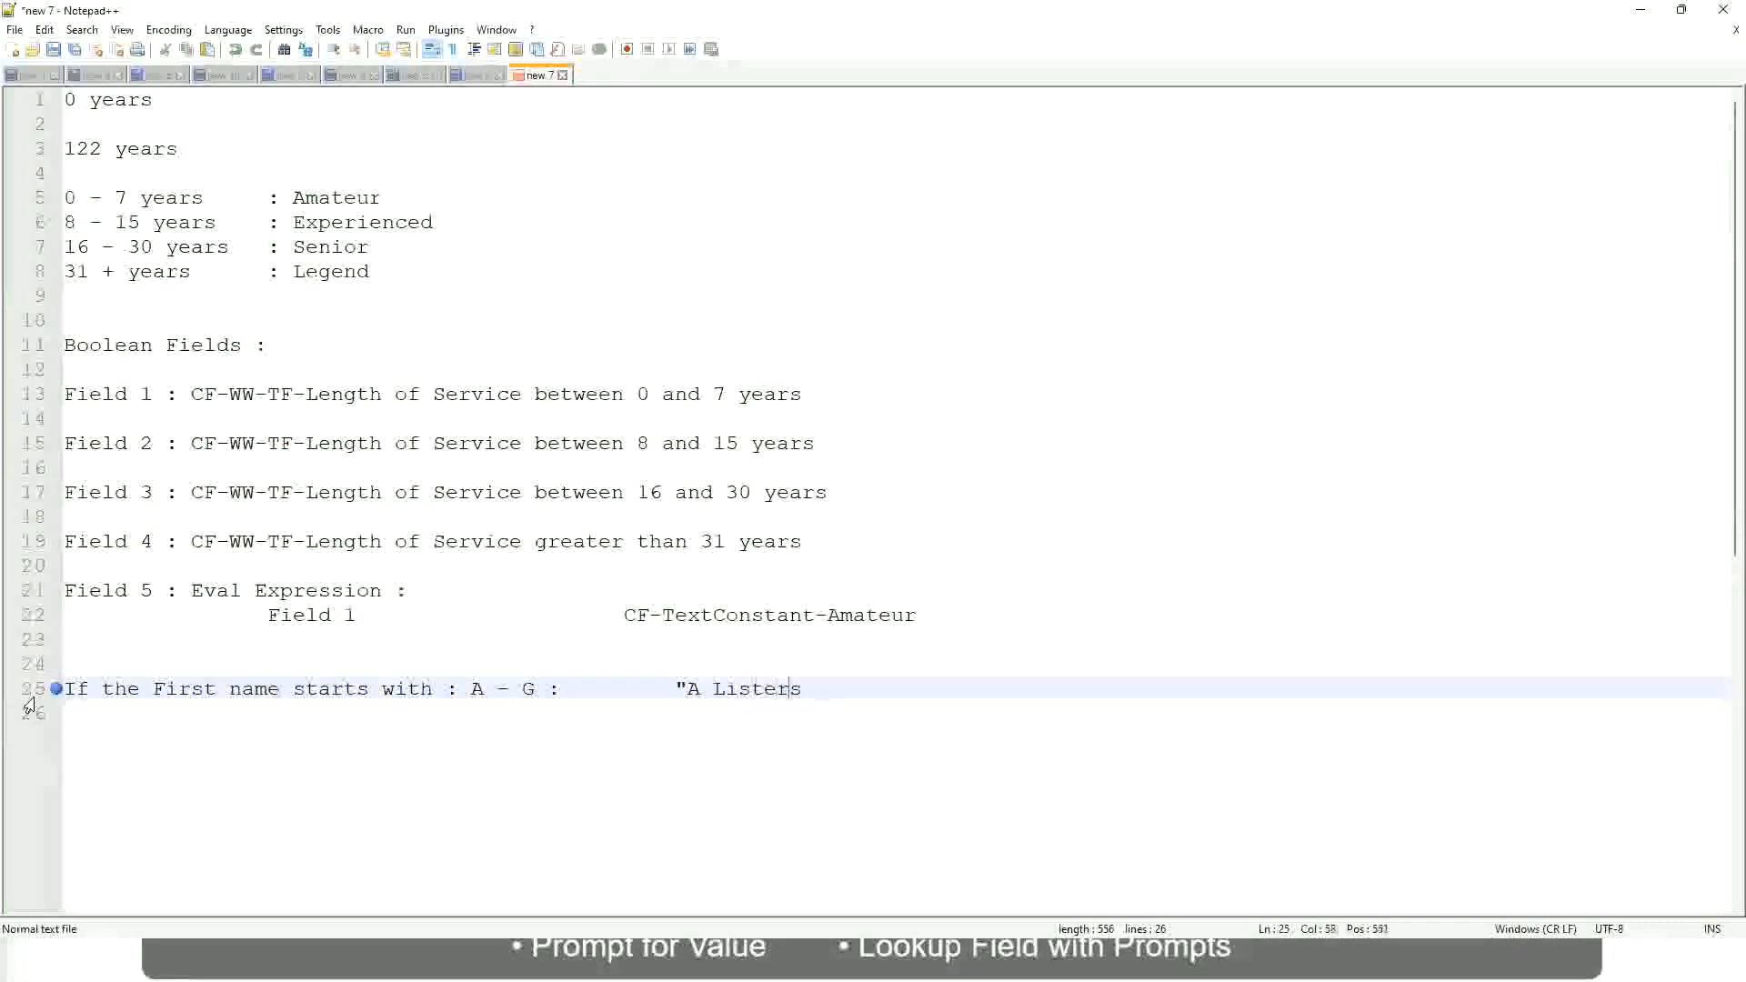
pyautogui.press('End')
pyautogui.press('Return')
pyautogui.write('"')
pyautogui.press('Left')
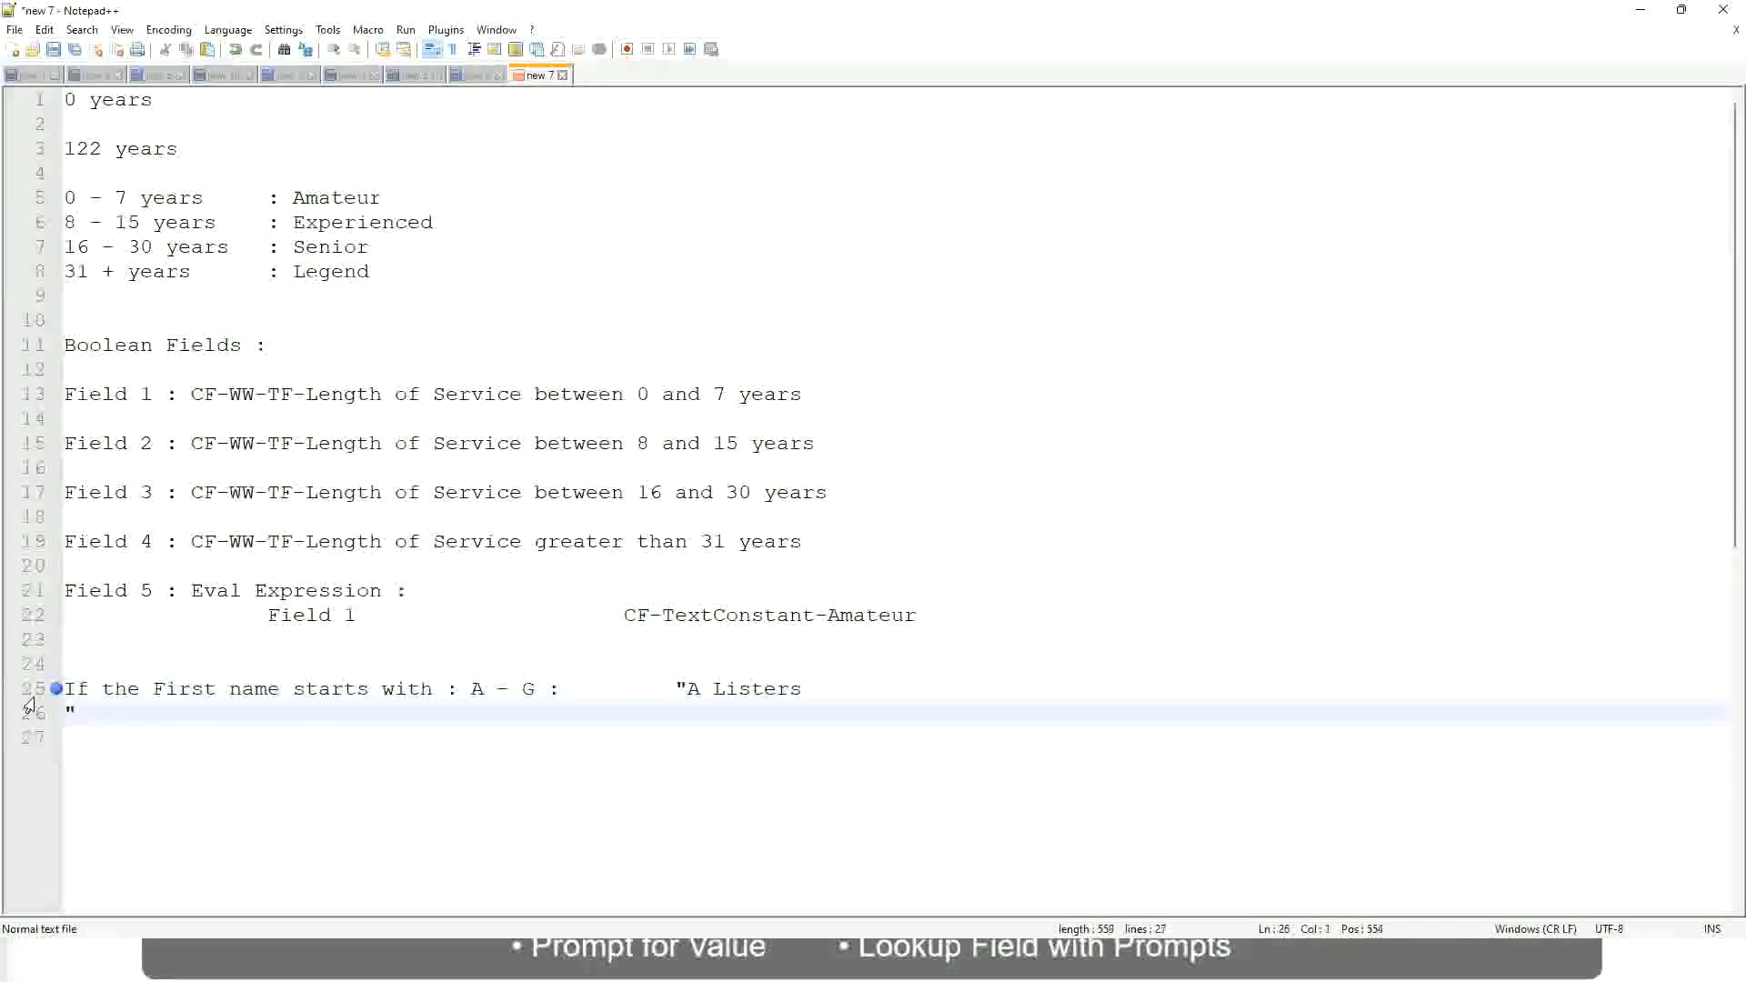
pyautogui.press('Delete')
pyautogui.press('BackSpace')
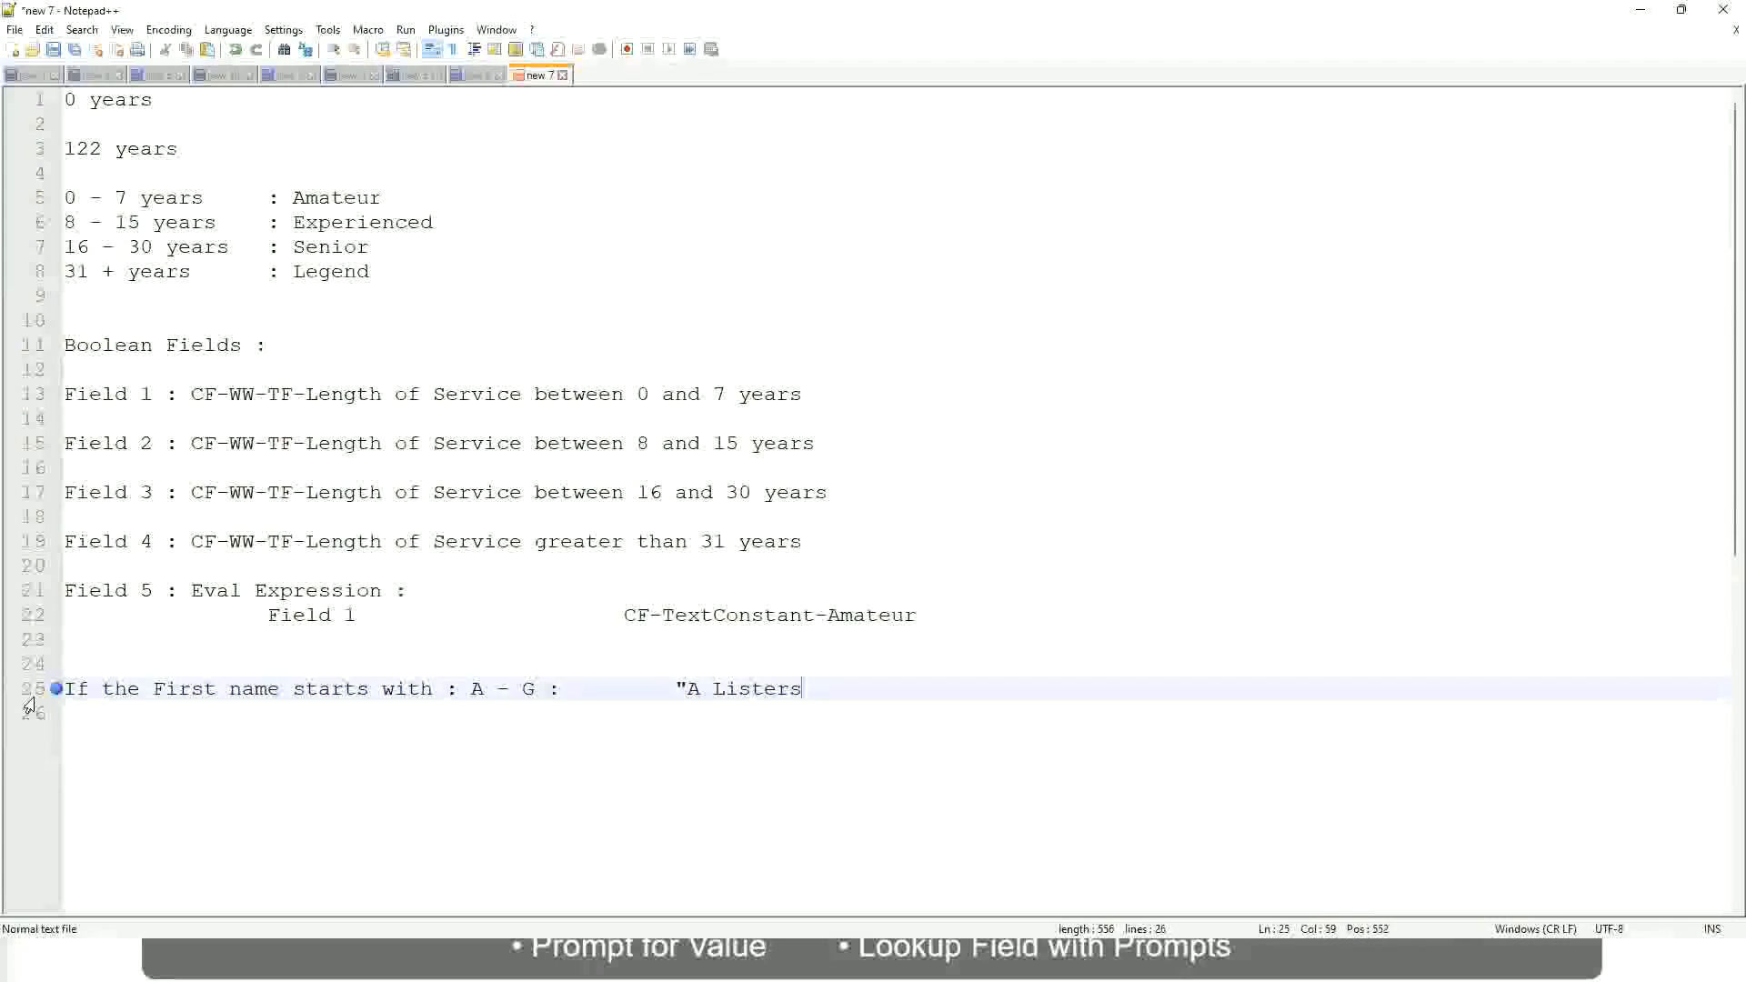
pyautogui.write('"')
pyautogui.press('Delete')
pyautogui.press('Return')
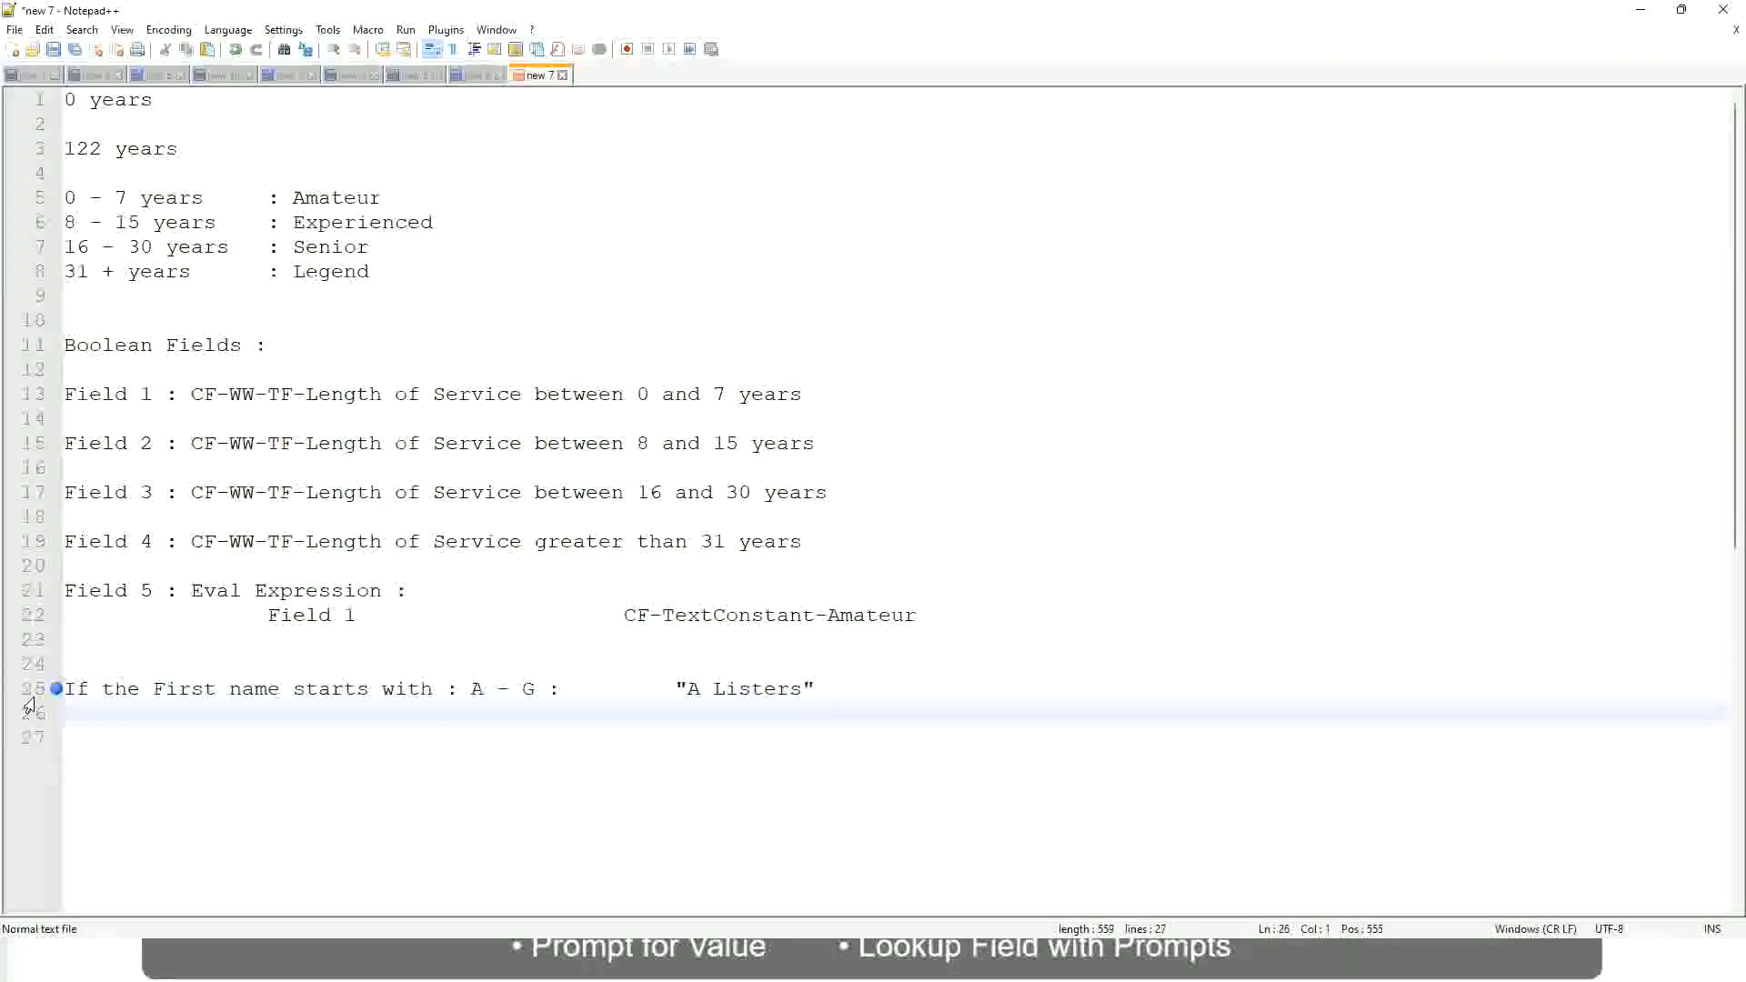
# Add a line mapping H - P to "His Majesty", with the colon and label aligned to the line above
pyautogui.write('H -')
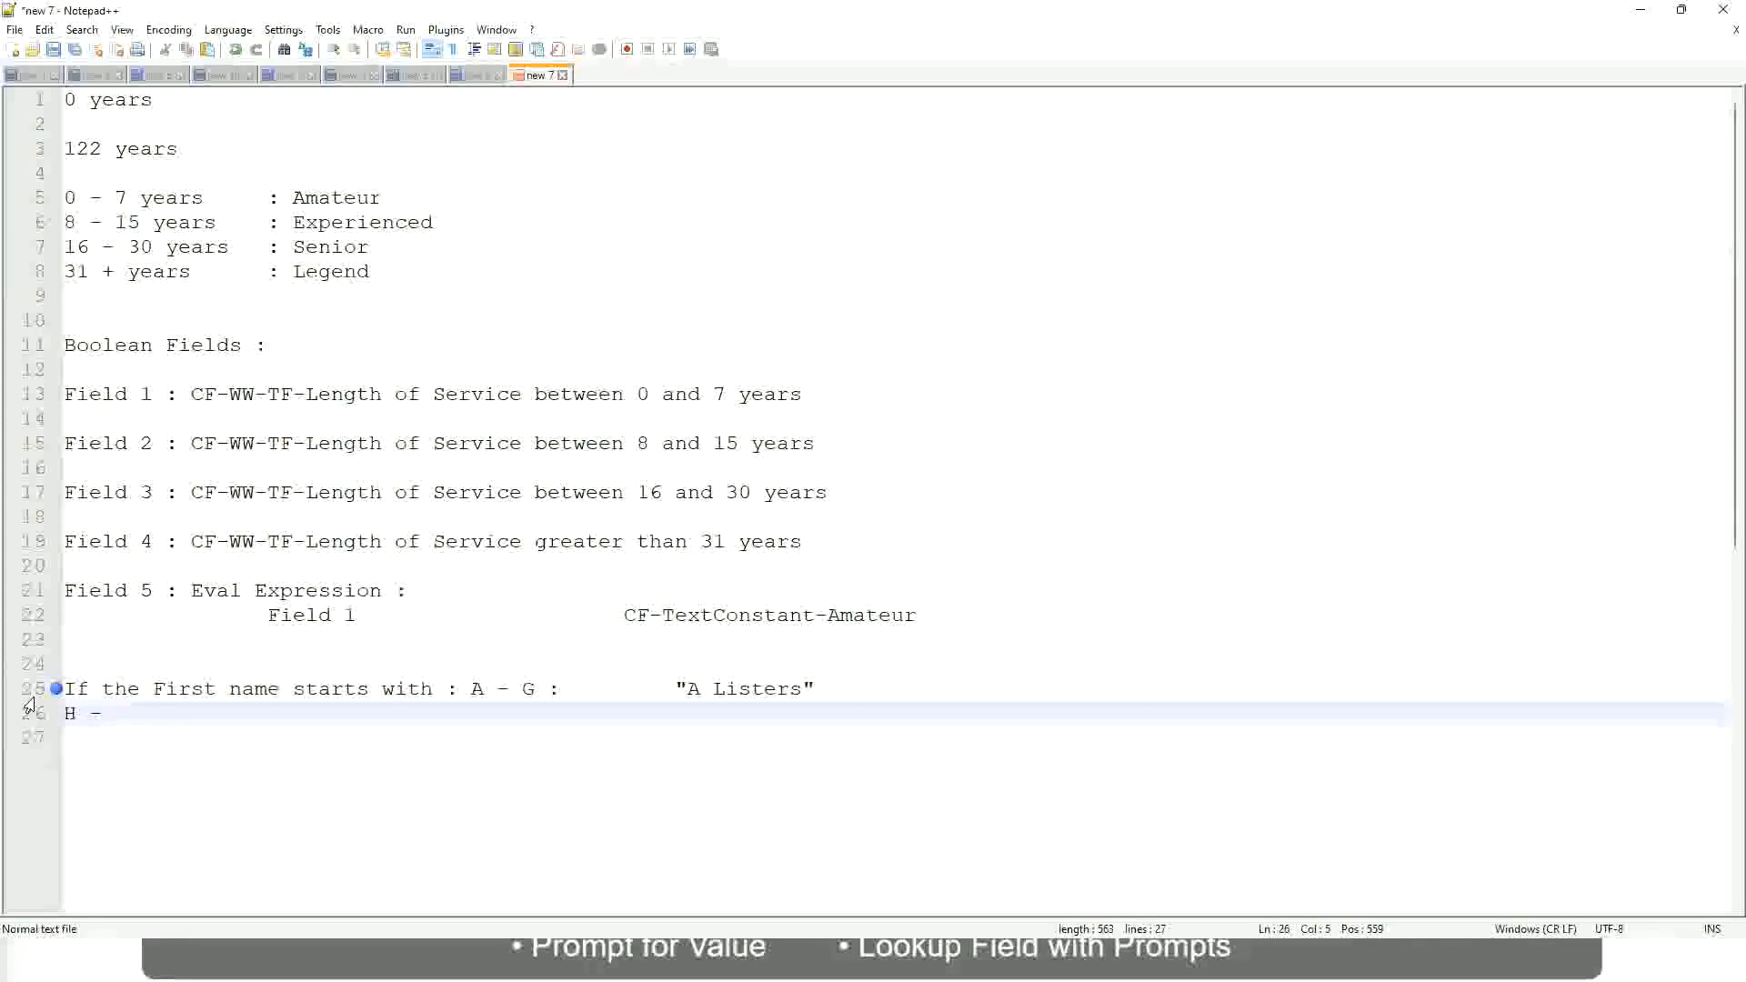
pyautogui.write('P')
pyautogui.press('Tab')
pyautogui.press('Tab')
pyautogui.press('Tab')
pyautogui.press('Tab')
pyautogui.press('Tab')
pyautogui.press('Tab')
pyautogui.press('Tab')
pyautogui.press('Tab')
pyautogui.press('Tab')
pyautogui.write(':')
pyautogui.press('Tab')
pyautogui.press('Tab')
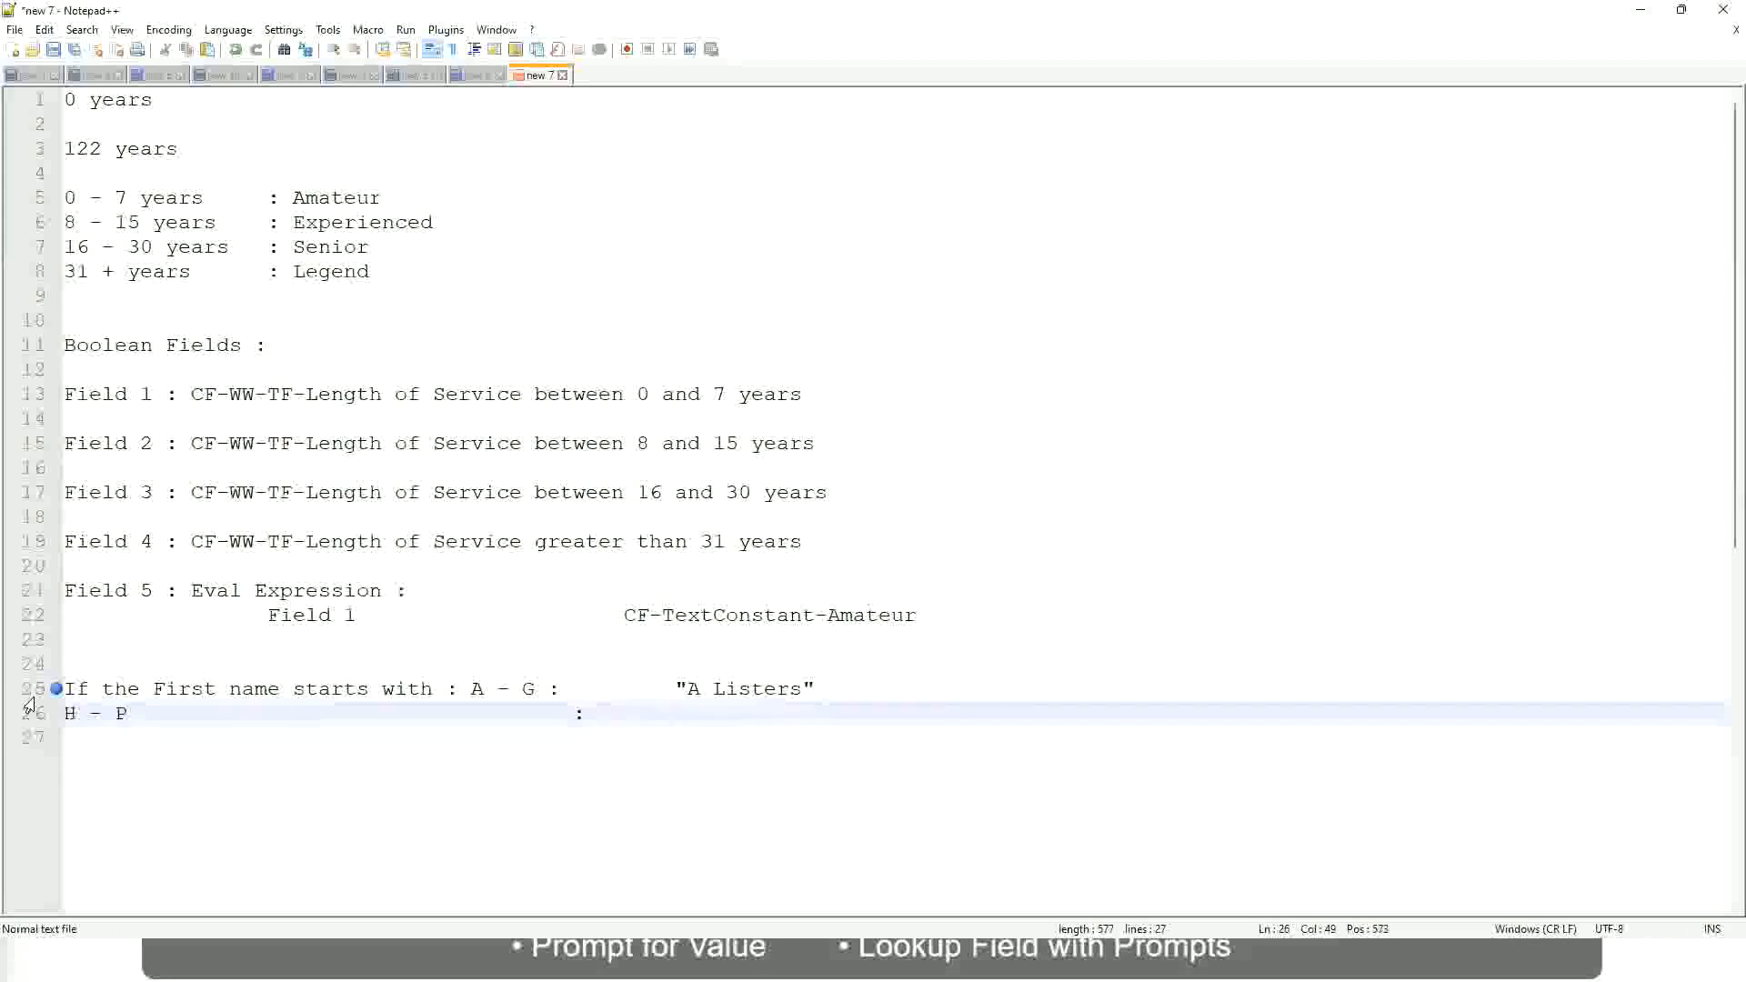
pyautogui.write('"His Majesty')
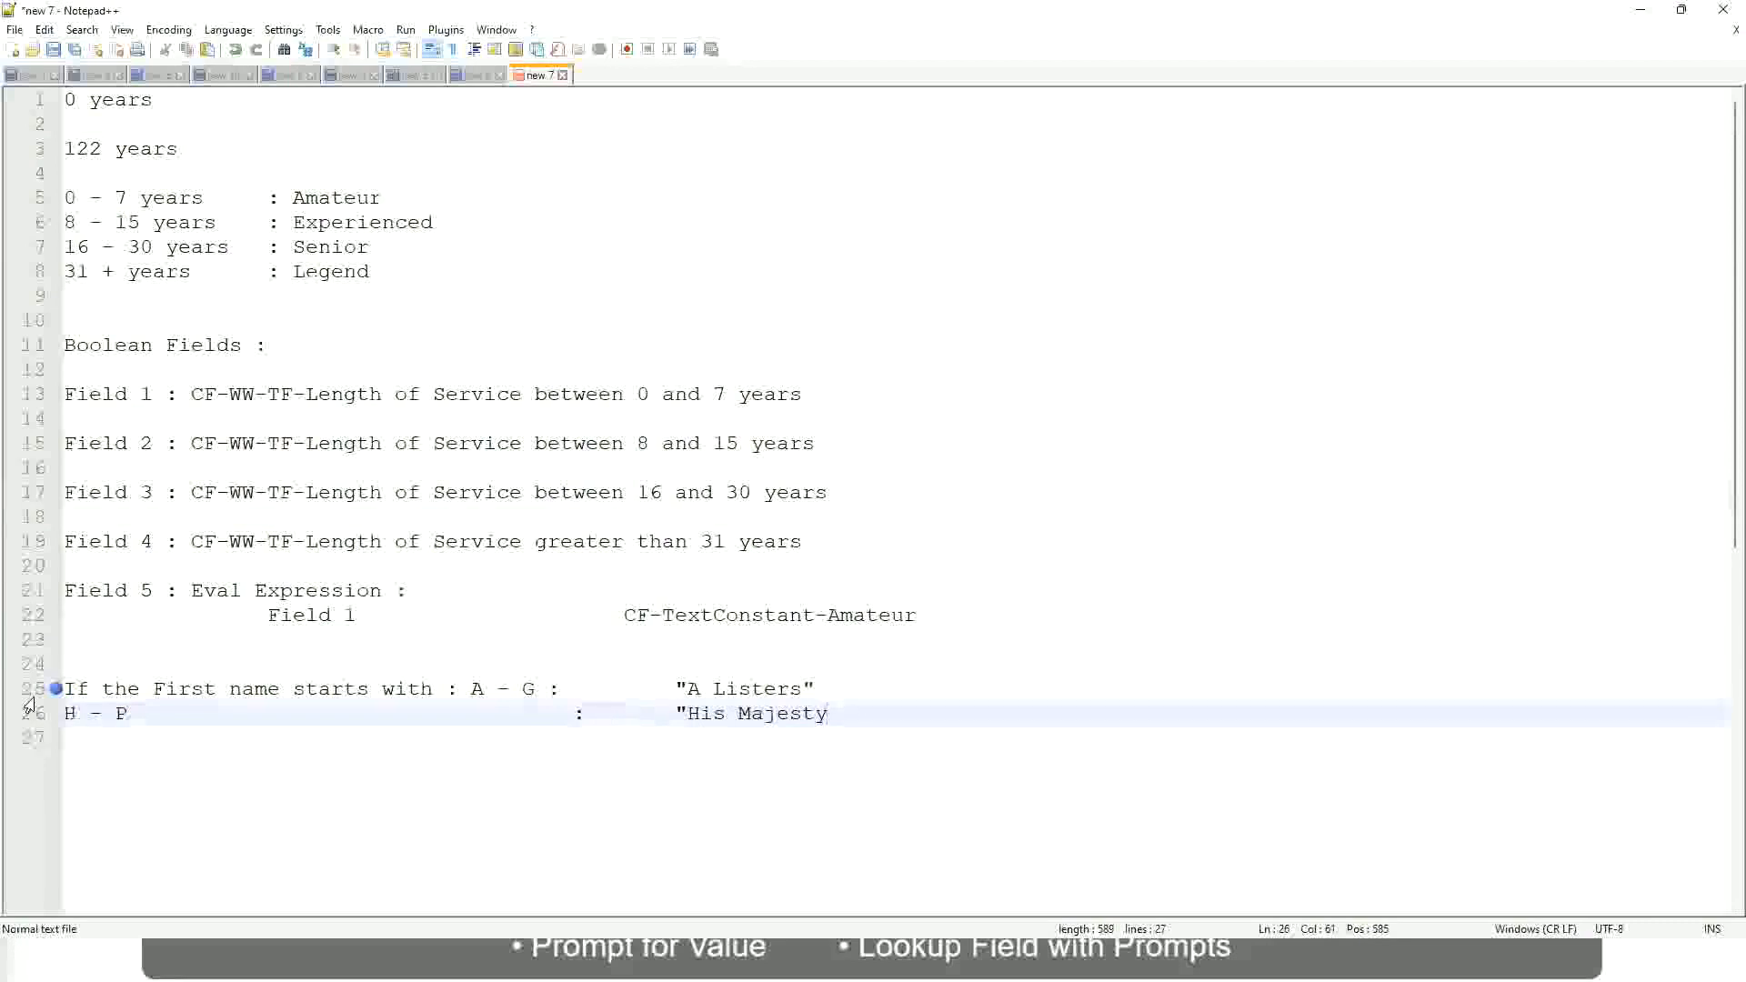
pyautogui.write('""')
pyautogui.press('BackSpace')
pyautogui.press('Return')
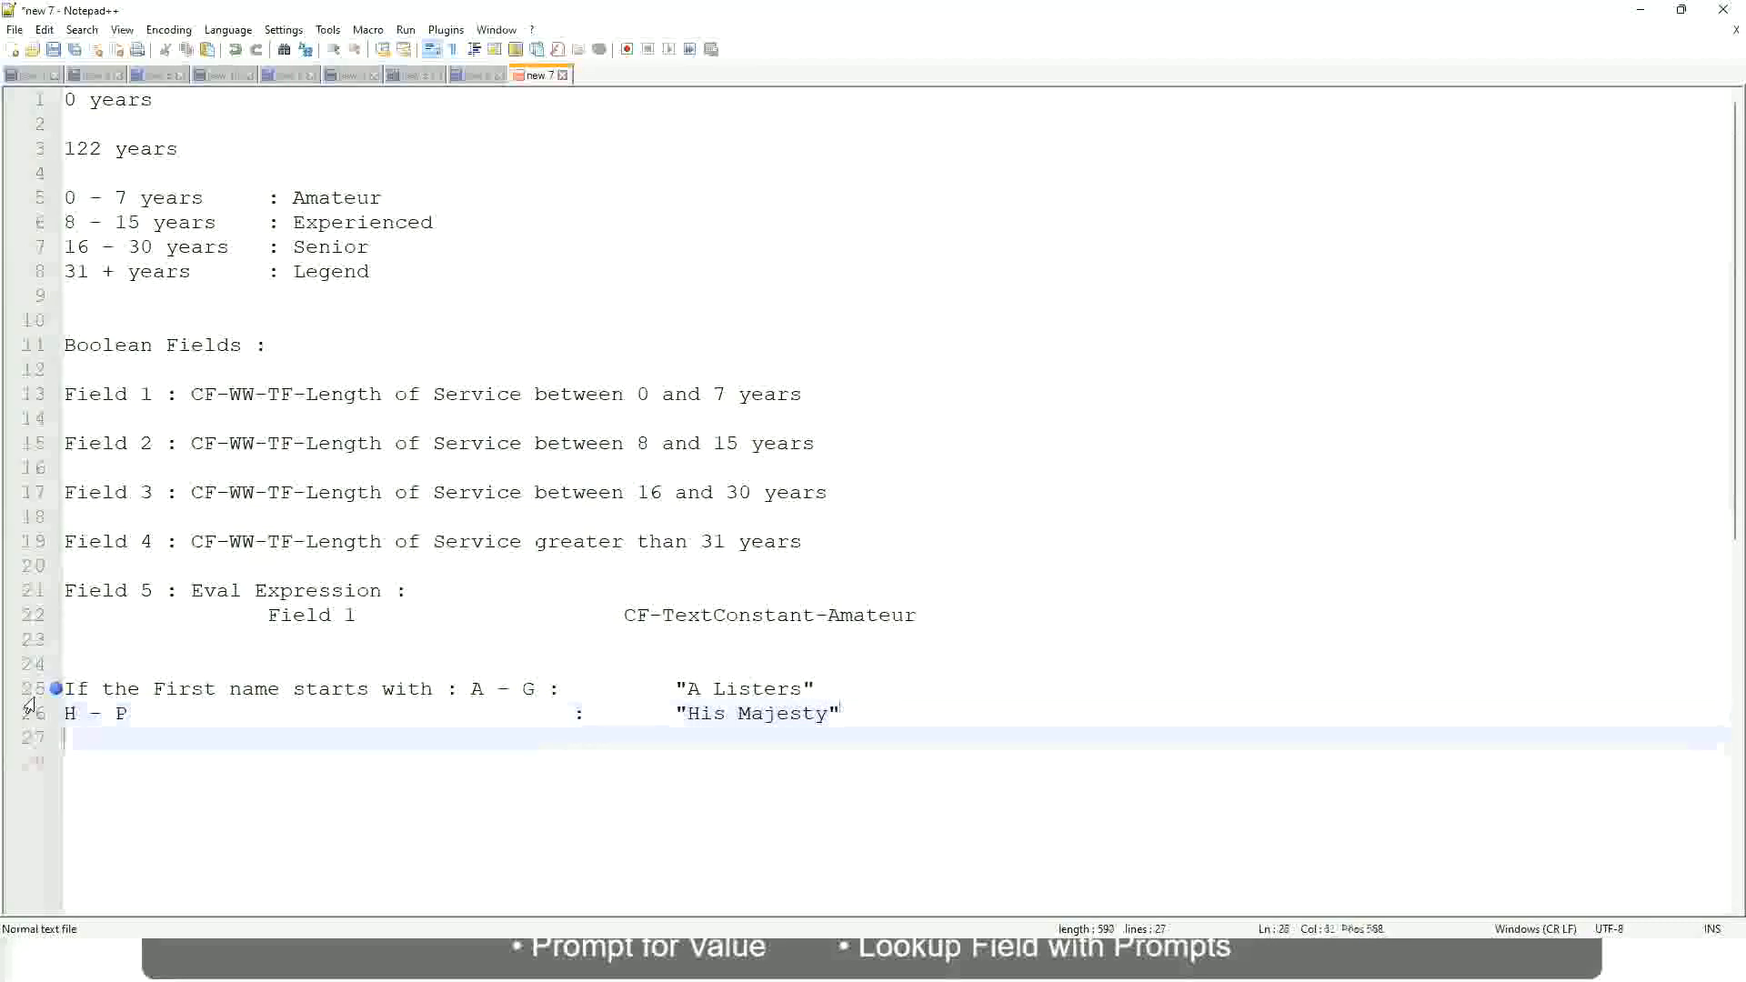
# Add a line mapping L - Z to "Lords", aligned with the lines above
pyautogui.write('L')
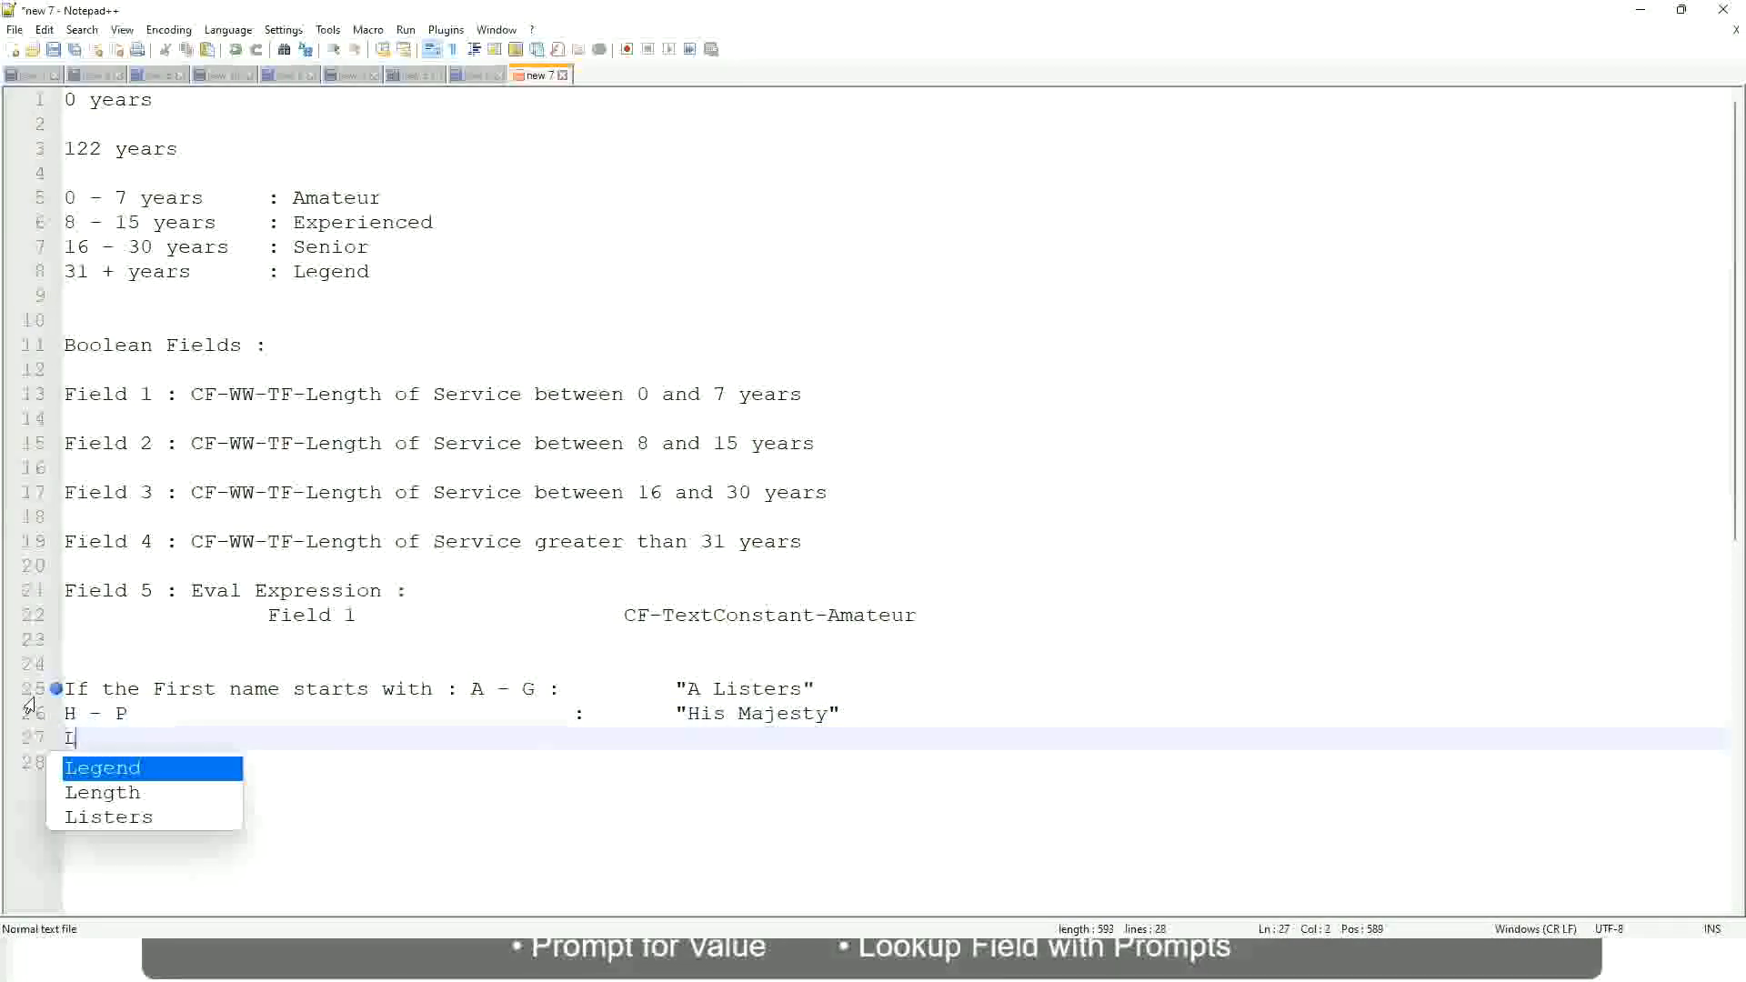
pyautogui.write(' - Z')
pyautogui.press('Tab')
pyautogui.press('Tab')
pyautogui.press('Tab')
pyautogui.press('Tab')
pyautogui.press('Tab')
pyautogui.press('Tab')
pyautogui.press('Tab')
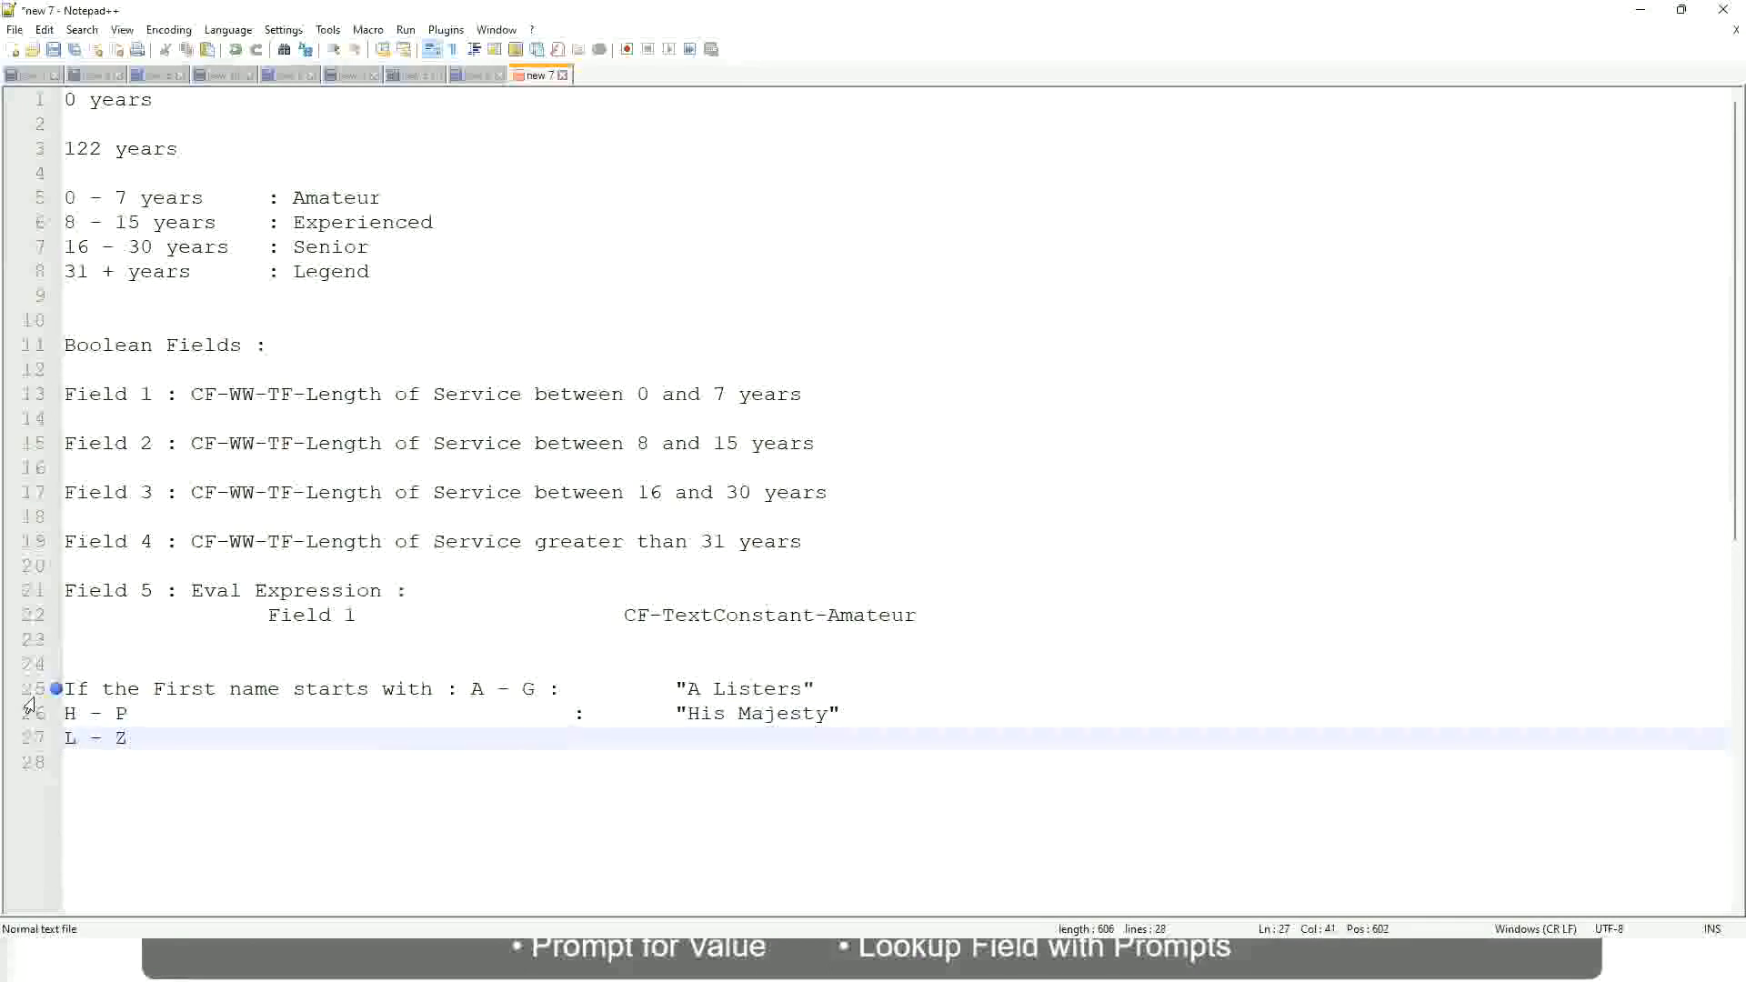
pyautogui.write(':       "Lords')
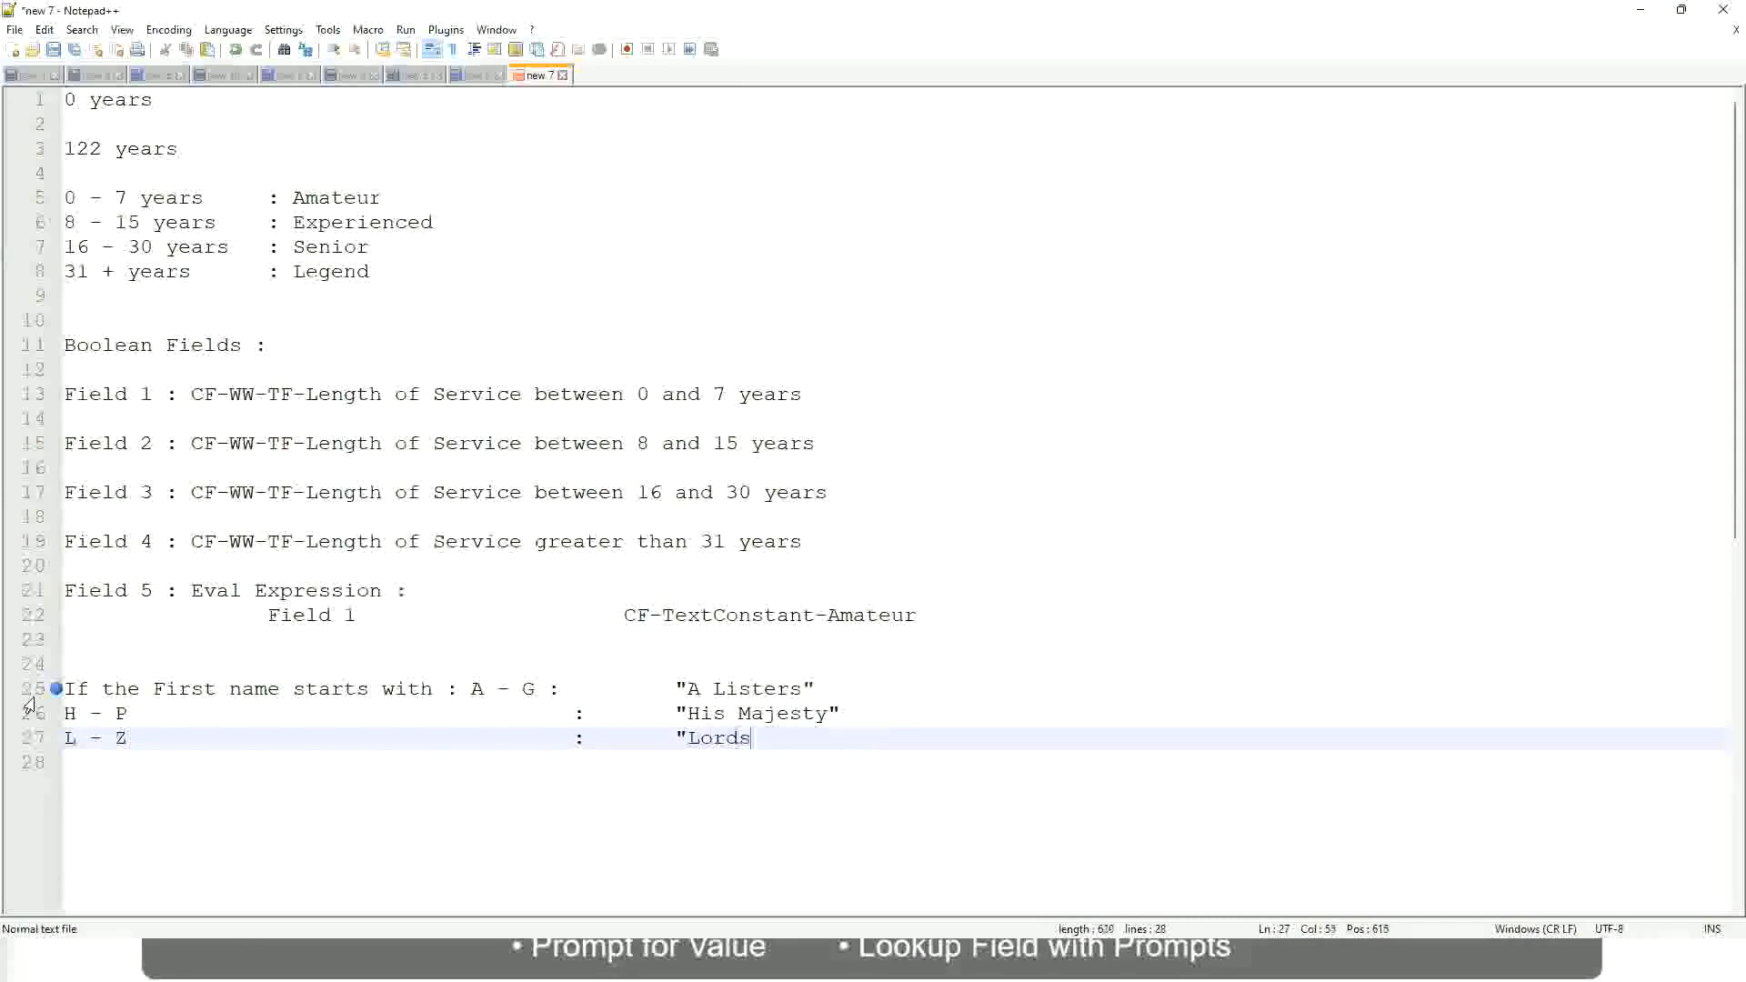
pyautogui.write('""')
pyautogui.press('BackSpace')
pyautogui.press('Right')
pyautogui.moveTo(758, 739); pyautogui.dragTo(838, 689)
pyautogui.click(716, 689)
pyautogui.click(787, 714)
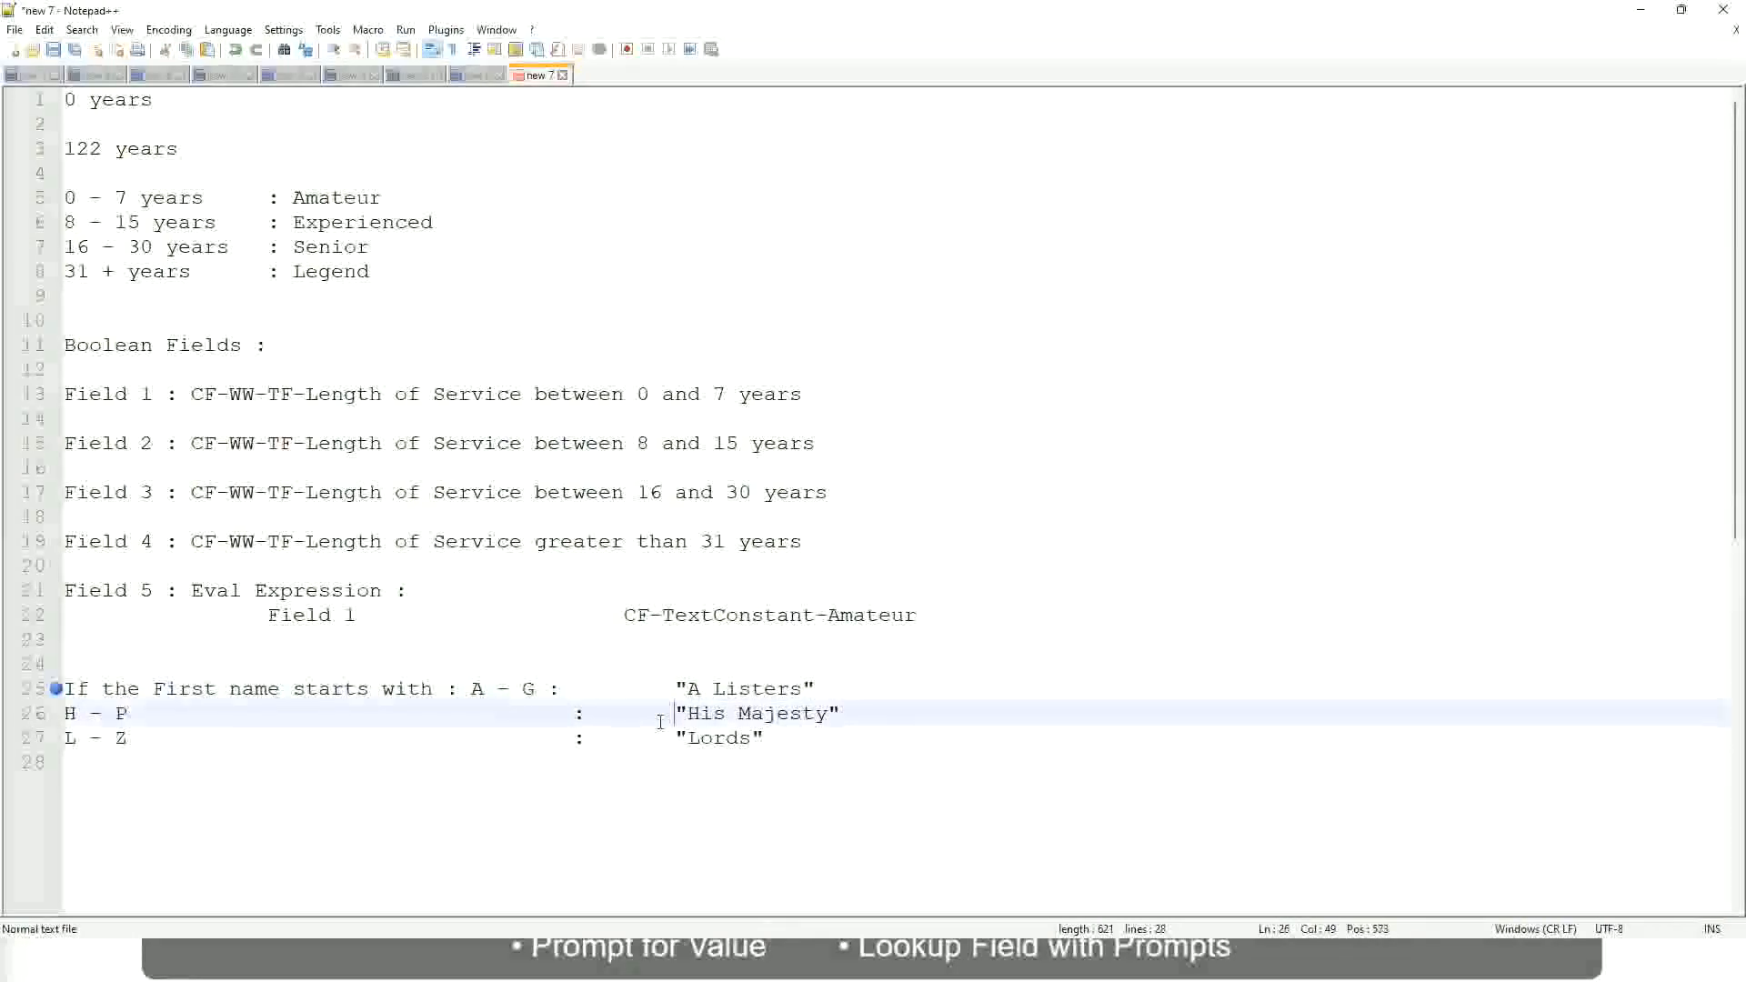
# Replace the three first-name rule lines with the start of a new condition, "If"
pyautogui.moveTo(777, 740); pyautogui.dragTo(60, 691)
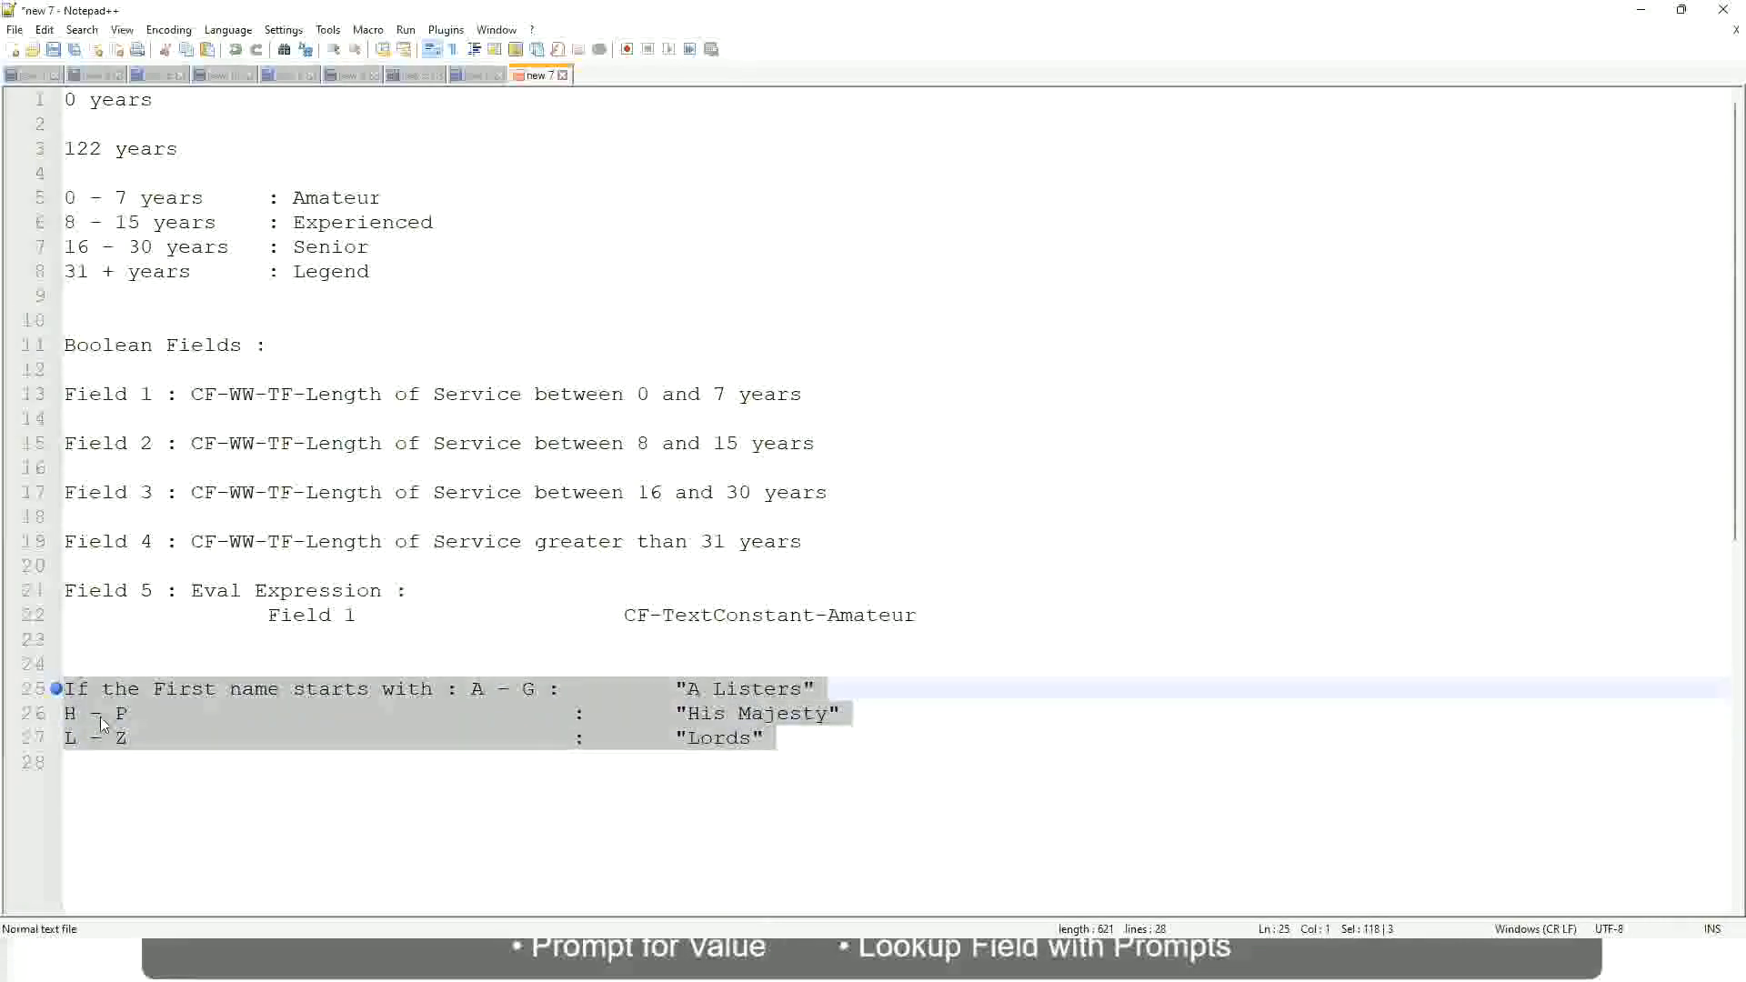
pyautogui.write('If ')
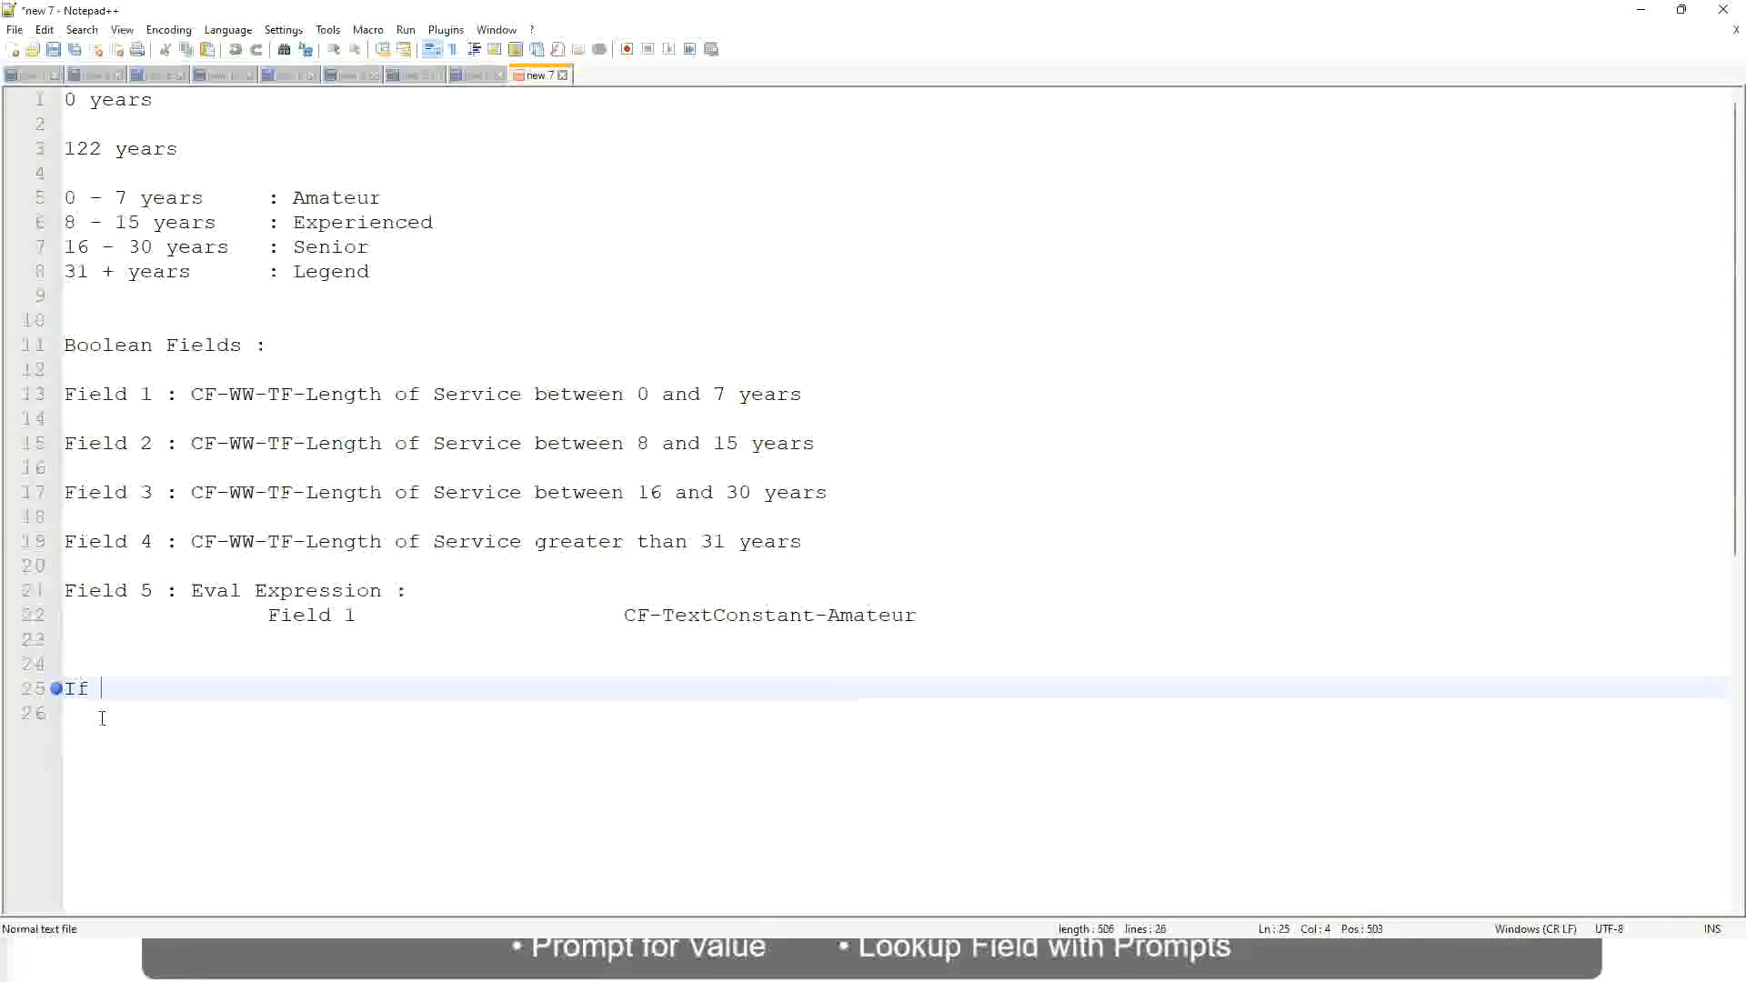
pyautogui.write('Prior E')
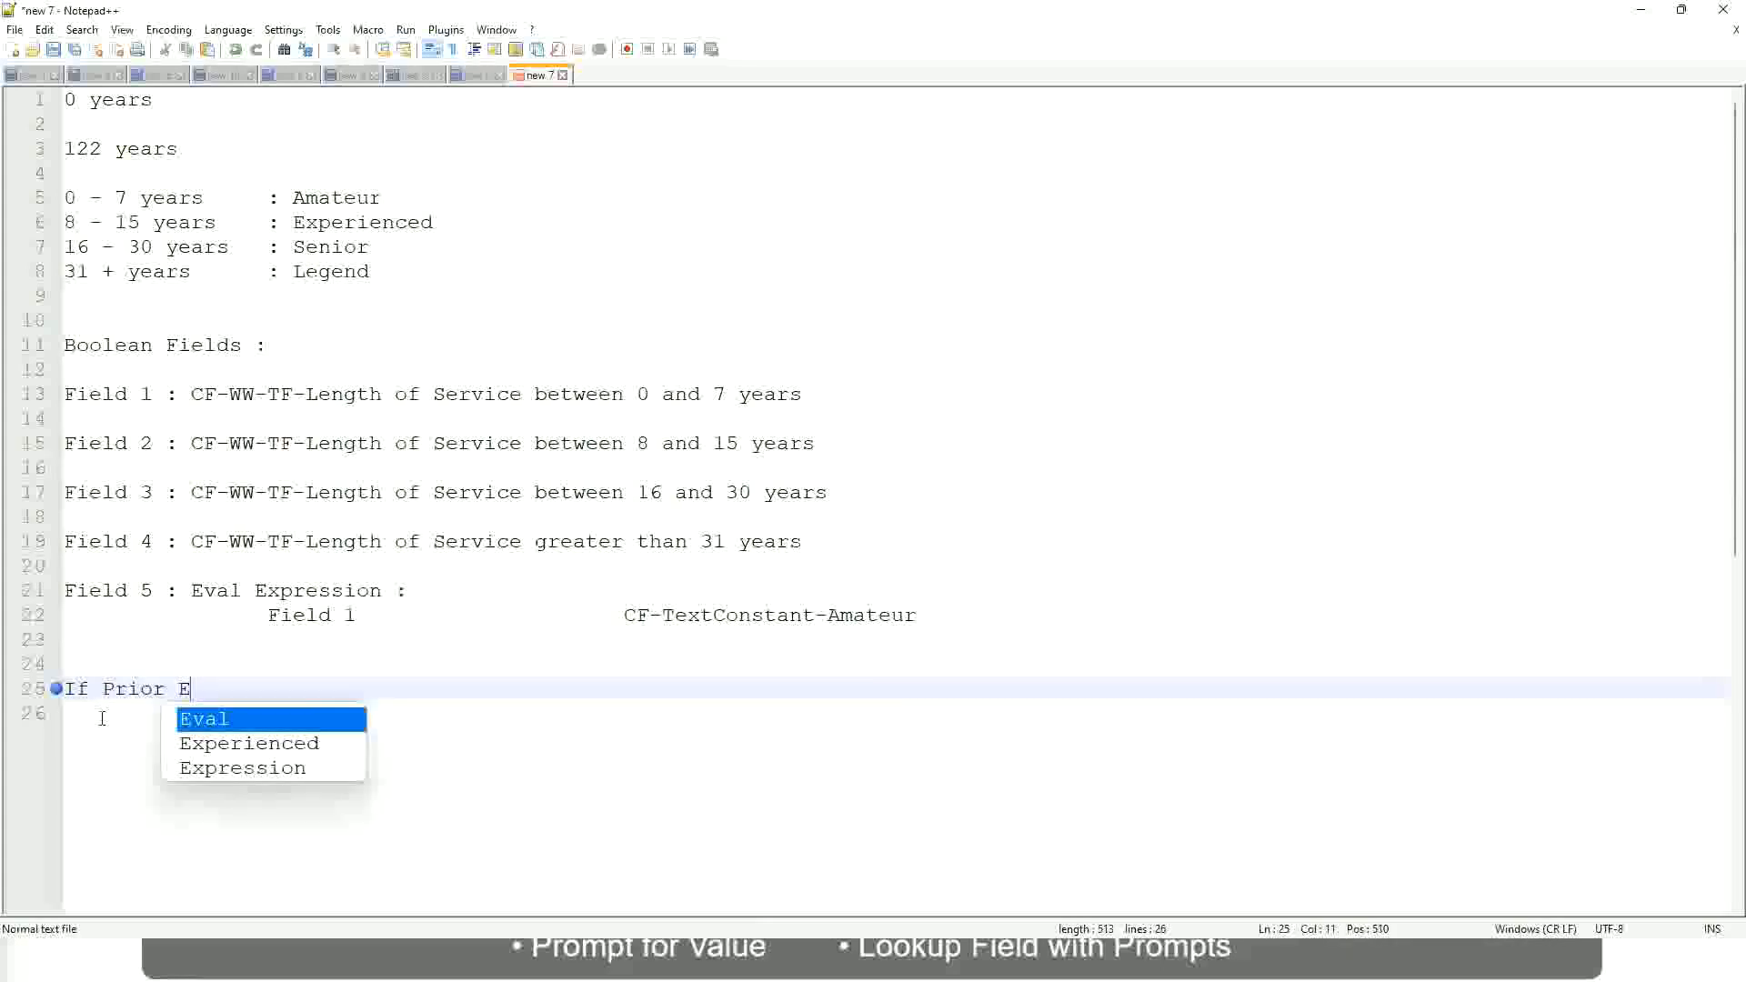
pyautogui.write('xperience')
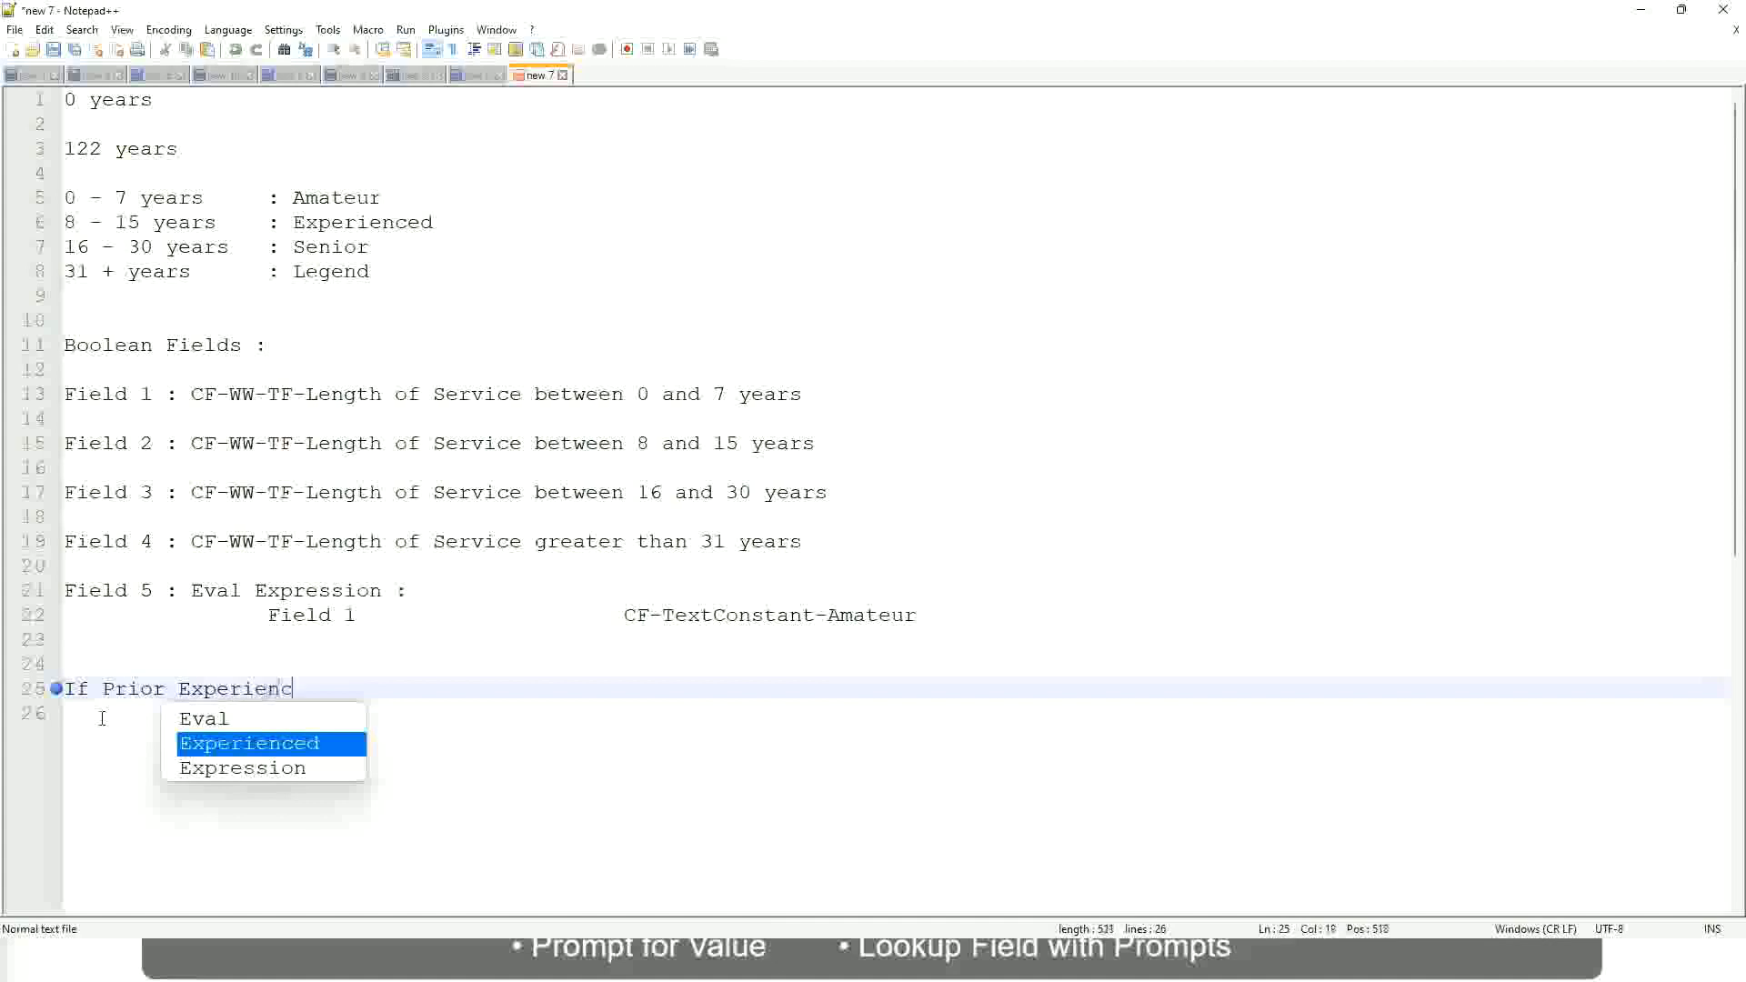
pyautogui.press('BackSpace')
pyautogui.press('BackSpace')
pyautogui.press('BackSpace')
pyautogui.press('BackSpace')
pyautogui.press('BackSpace')
pyautogui.press('BackSpace')
pyautogui.press('BackSpace')
pyautogui.press('BackSpace')
pyautogui.press('BackSpace')
pyautogui.press('BackSpace')
pyautogui.press('BackSpace')
pyautogui.press('BackSpace')
pyautogui.press('BackSpace')
pyautogui.press('BackSpace')
pyautogui.press('BackSpace')
pyautogui.press('BackSpace')
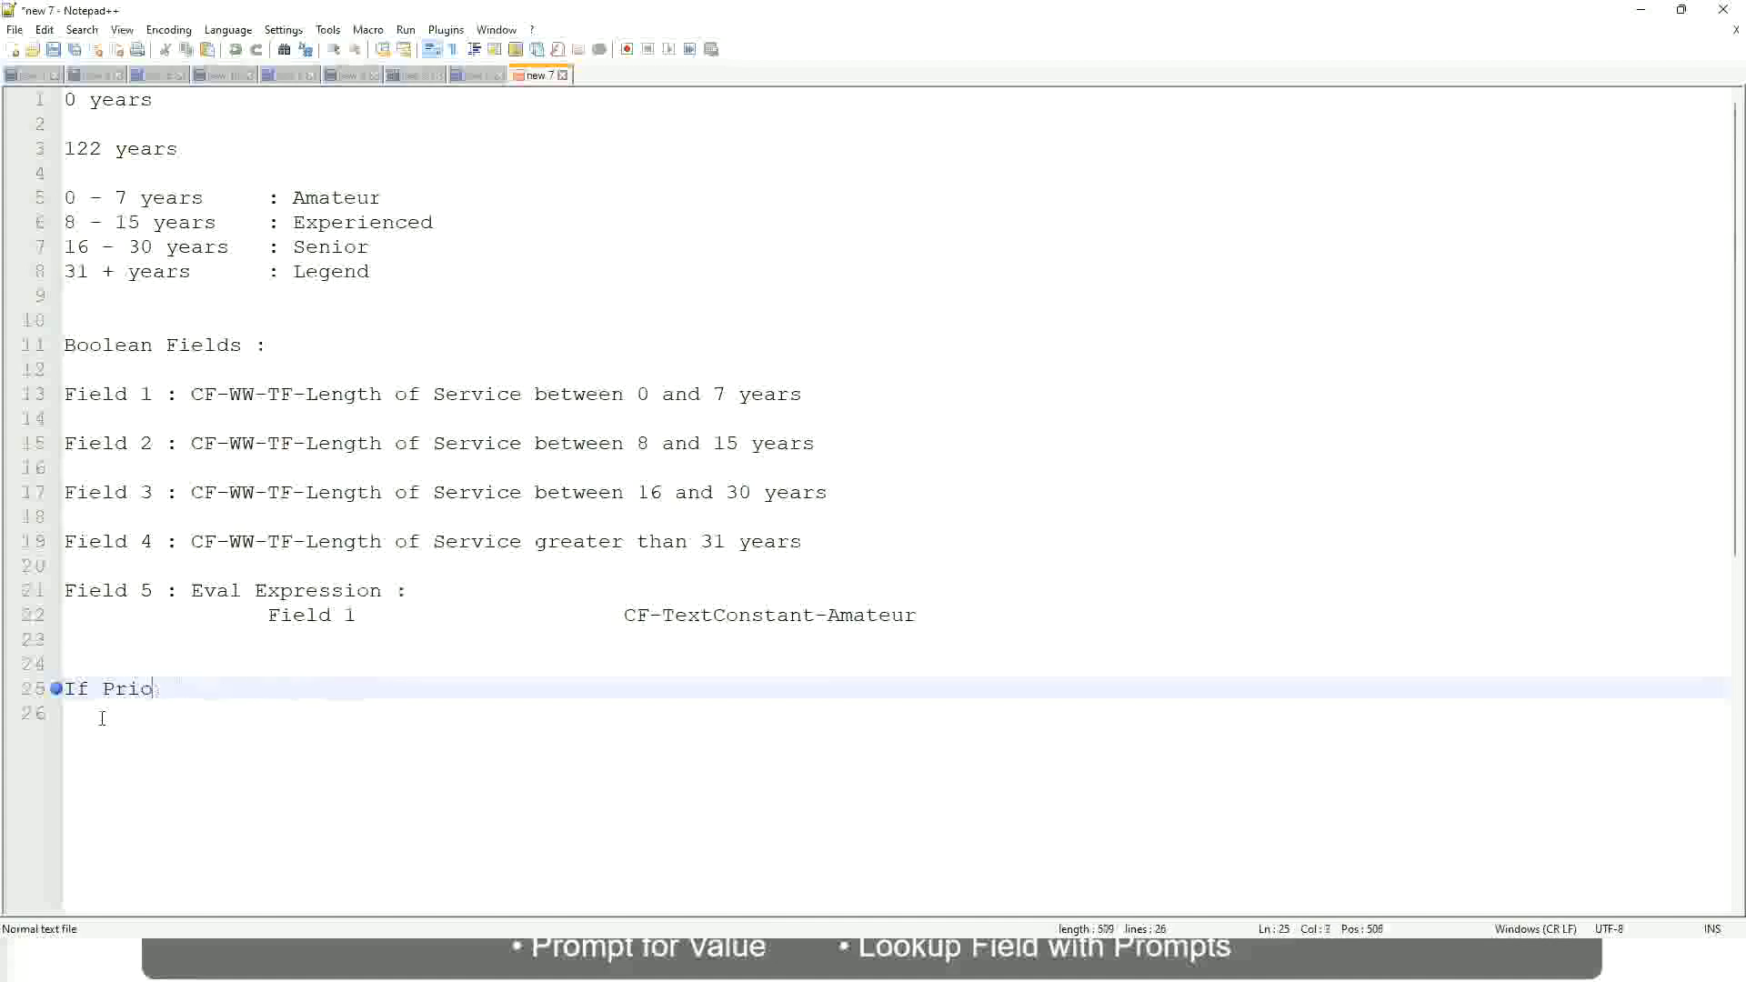
pyautogui.write('Job ')
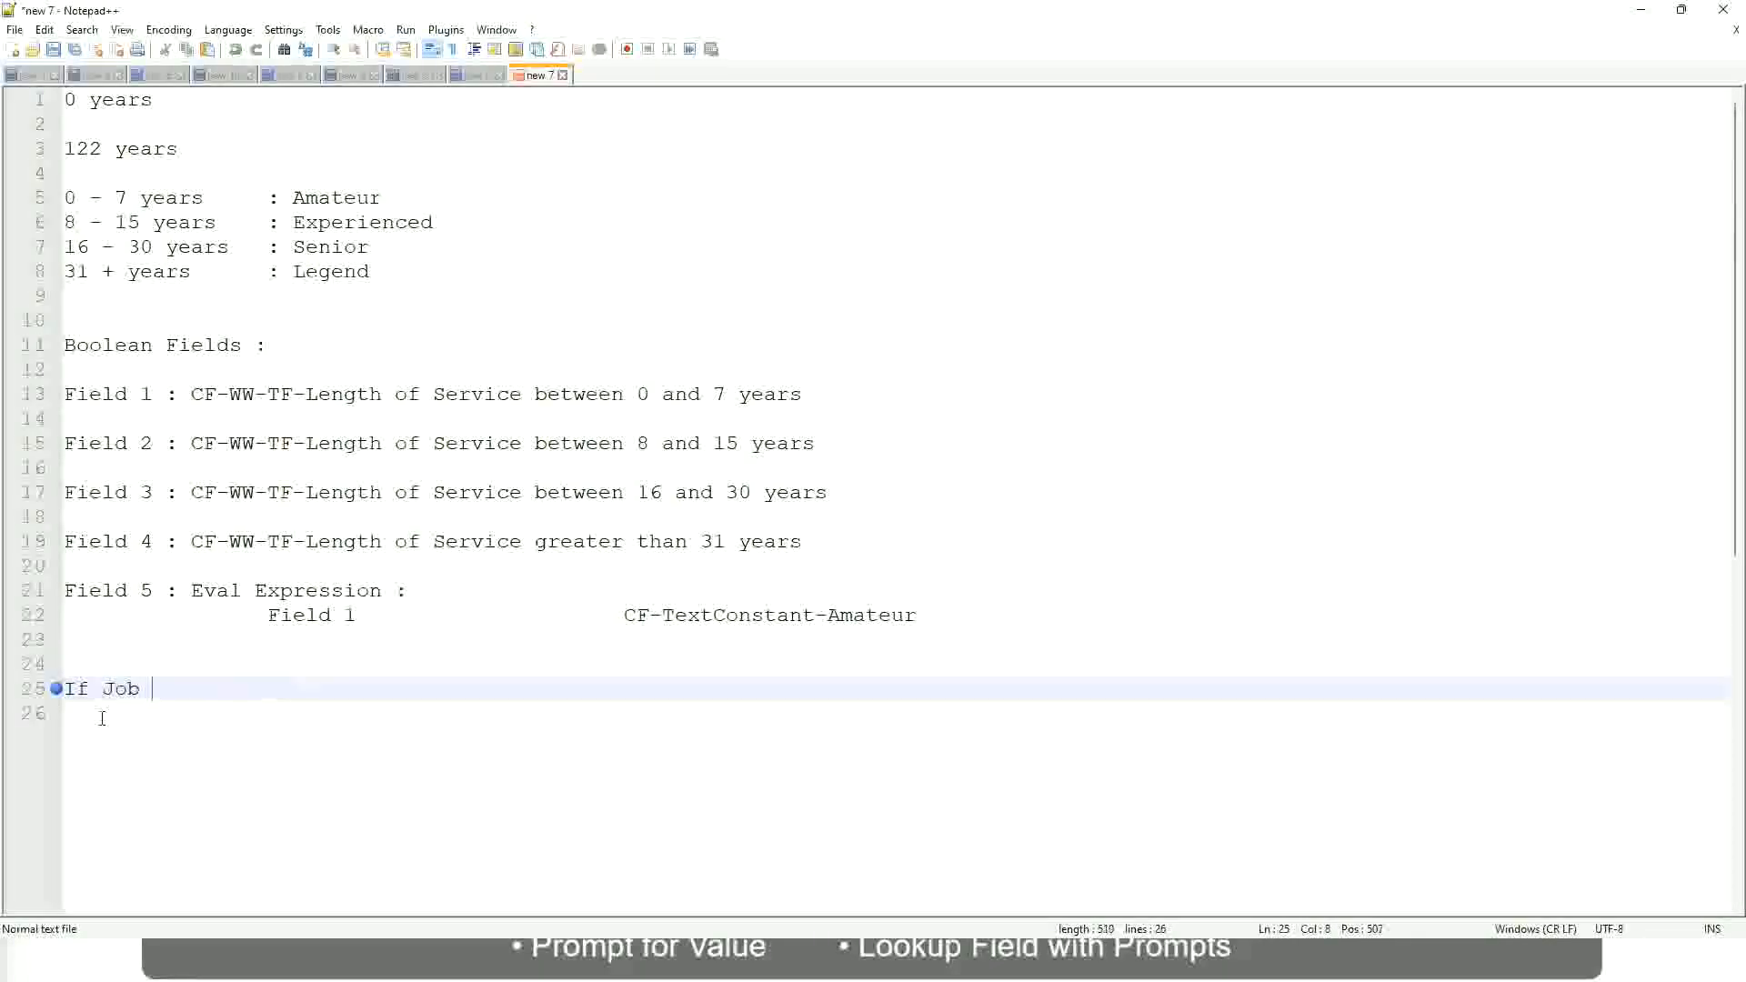
pyautogui.write('Profile is ')
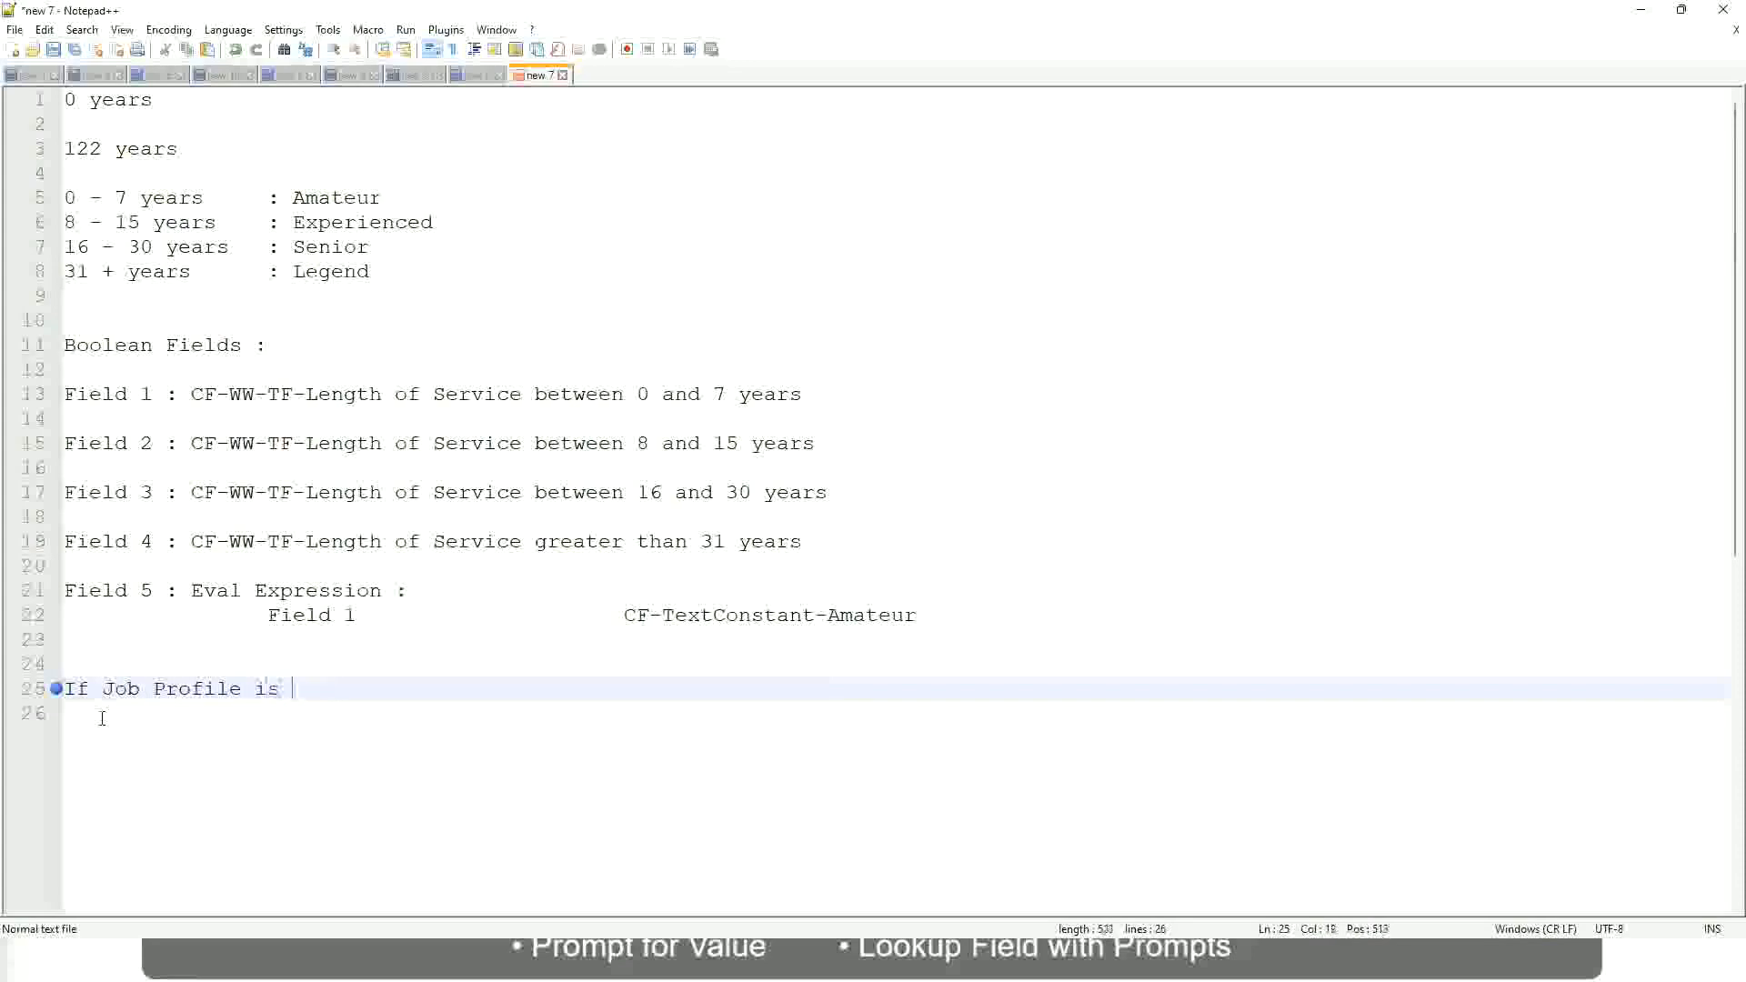
pyautogui.write(': Mana')
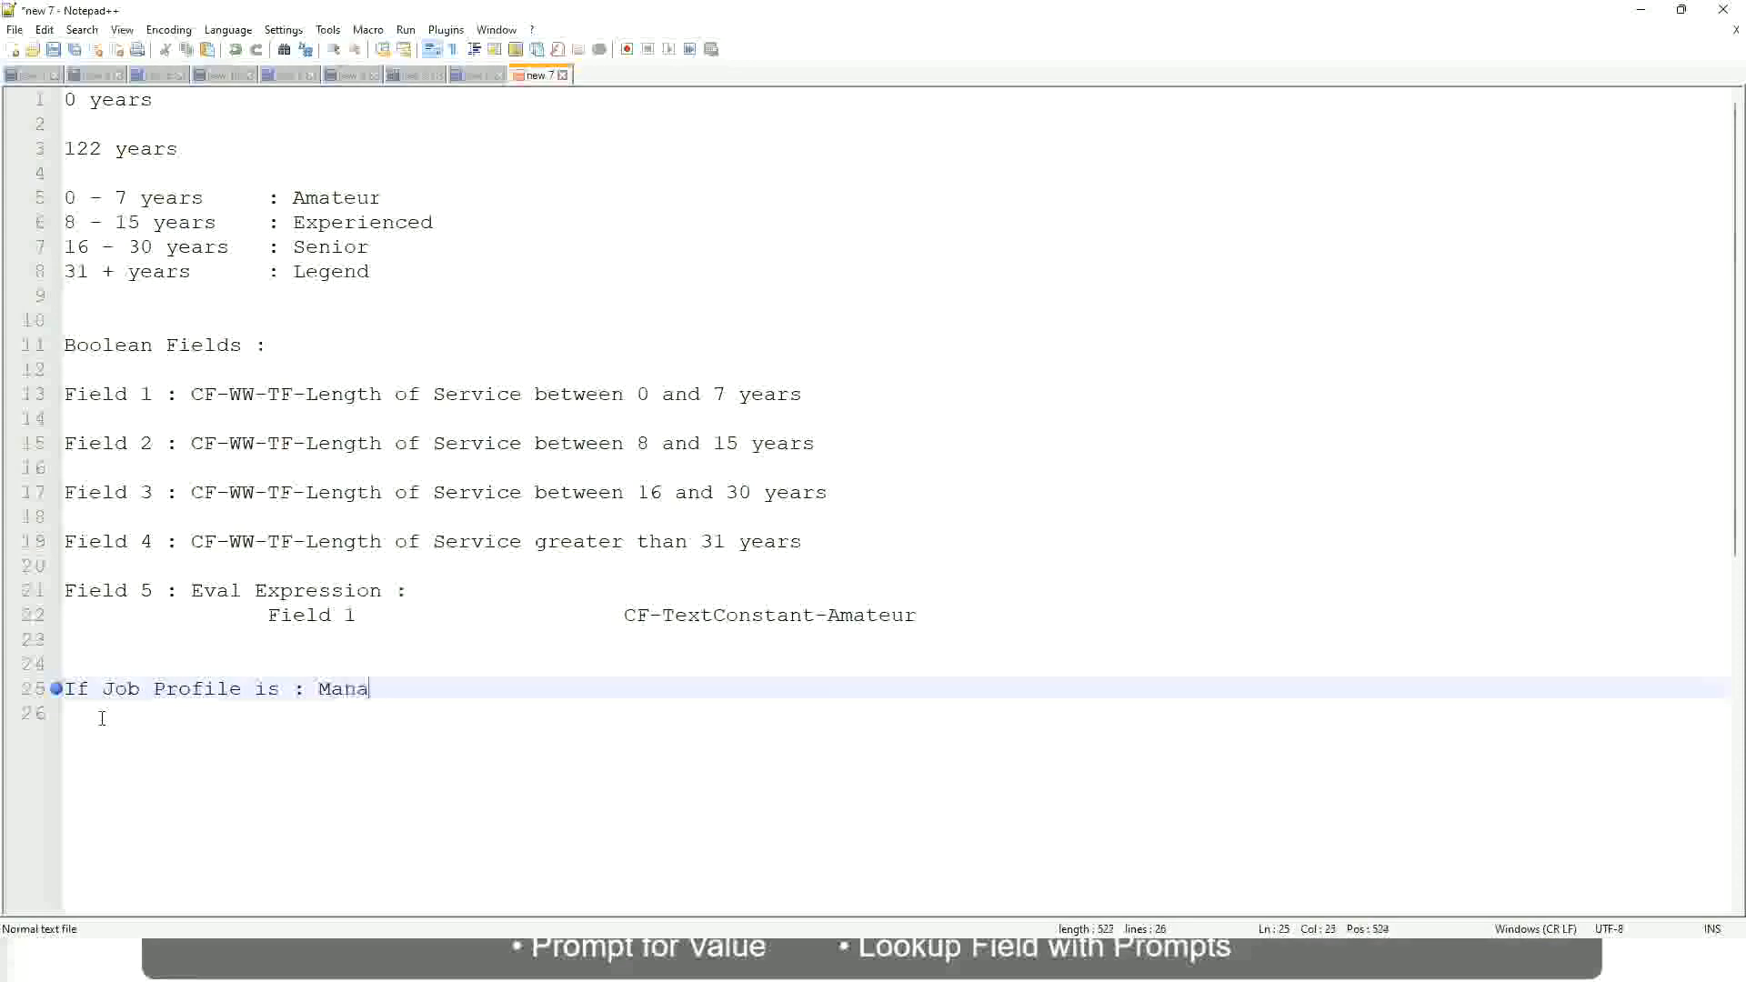
pyautogui.write('ger')
pyautogui.press('BackSpace')
pyautogui.press('BackSpace')
pyautogui.press('BackSpace')
pyautogui.press('BackSpace')
pyautogui.press('BackSpace')
pyautogui.press('BackSpace')
pyautogui.press('BackSpace')
pyautogui.press('BackSpace')
pyautogui.press('BackSpace')
pyautogui.press('BackSpace')
pyautogui.press('BackSpace')
pyautogui.press('BackSpace')
pyautogui.press('BackSpace')
pyautogui.press('BackSpace')
pyautogui.press('BackSpace')
pyautogui.press('BackSpace')
pyautogui.press('BackSpace')
pyautogui.press('BackSpace')
pyautogui.press('BackSpace')
pyautogui.press('BackSpace')
pyautogui.press('BackSpace')
# Continue the condition on line 25 so it reads "If Management Level is Manager or Above"
pyautogui.write('Manage')
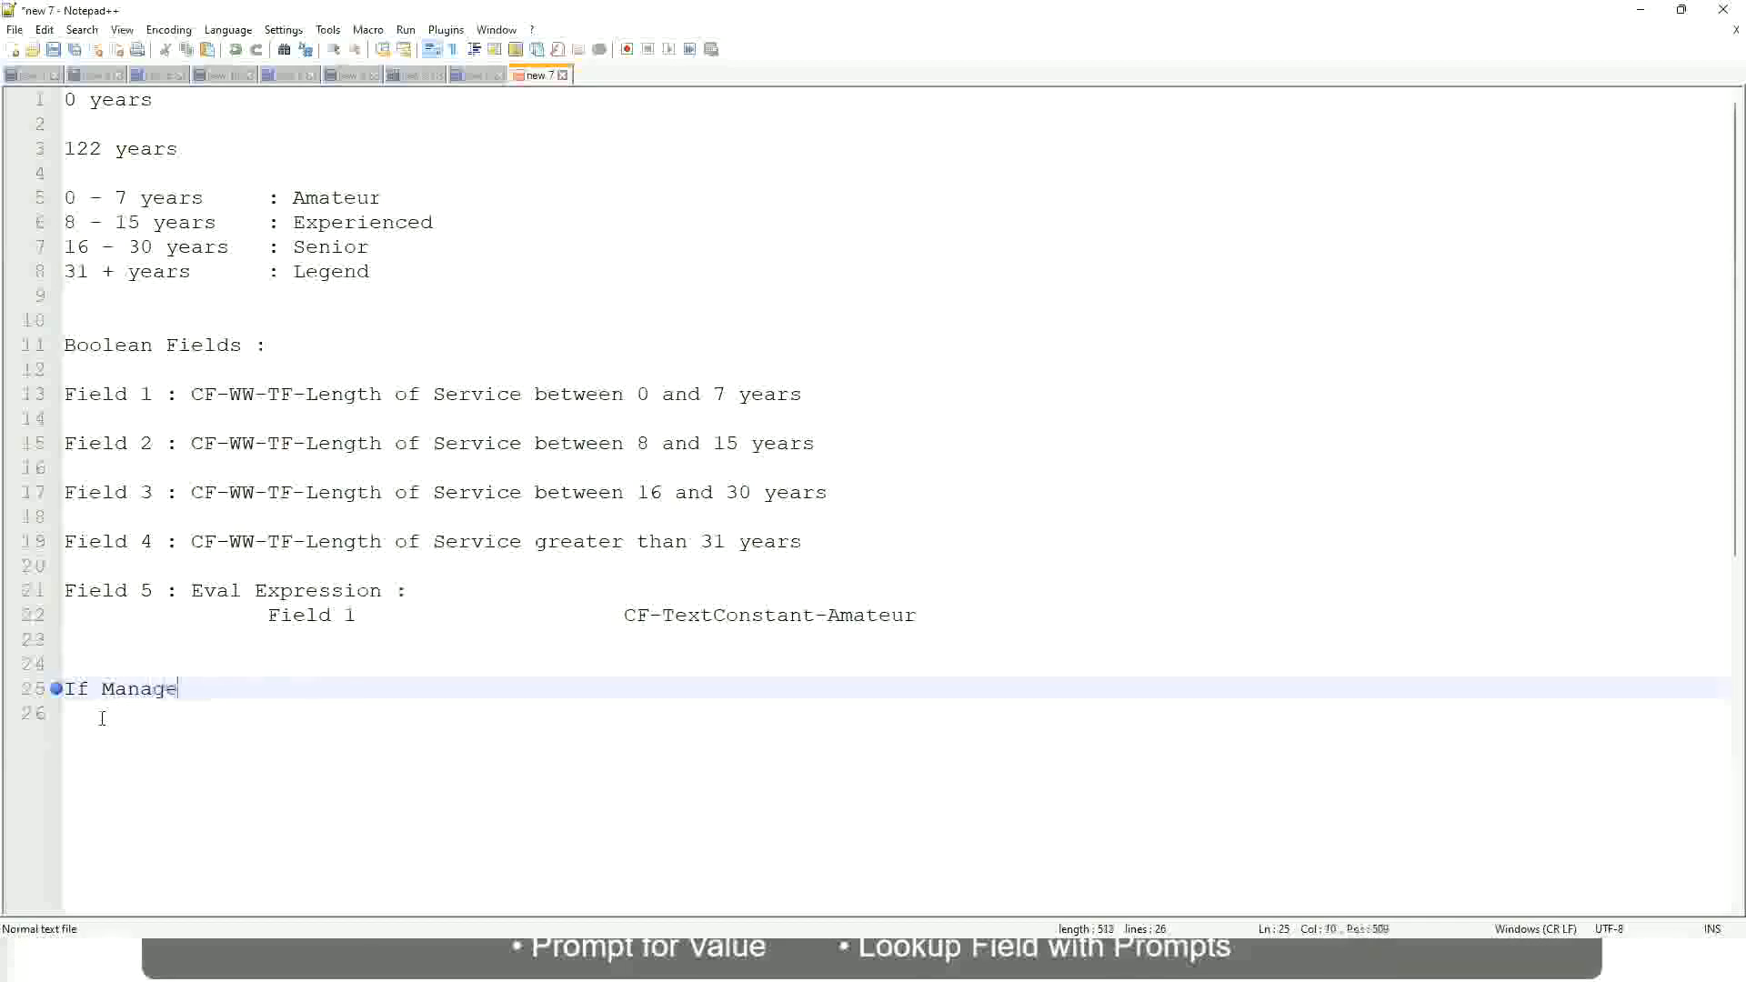
pyautogui.write('ment Level ')
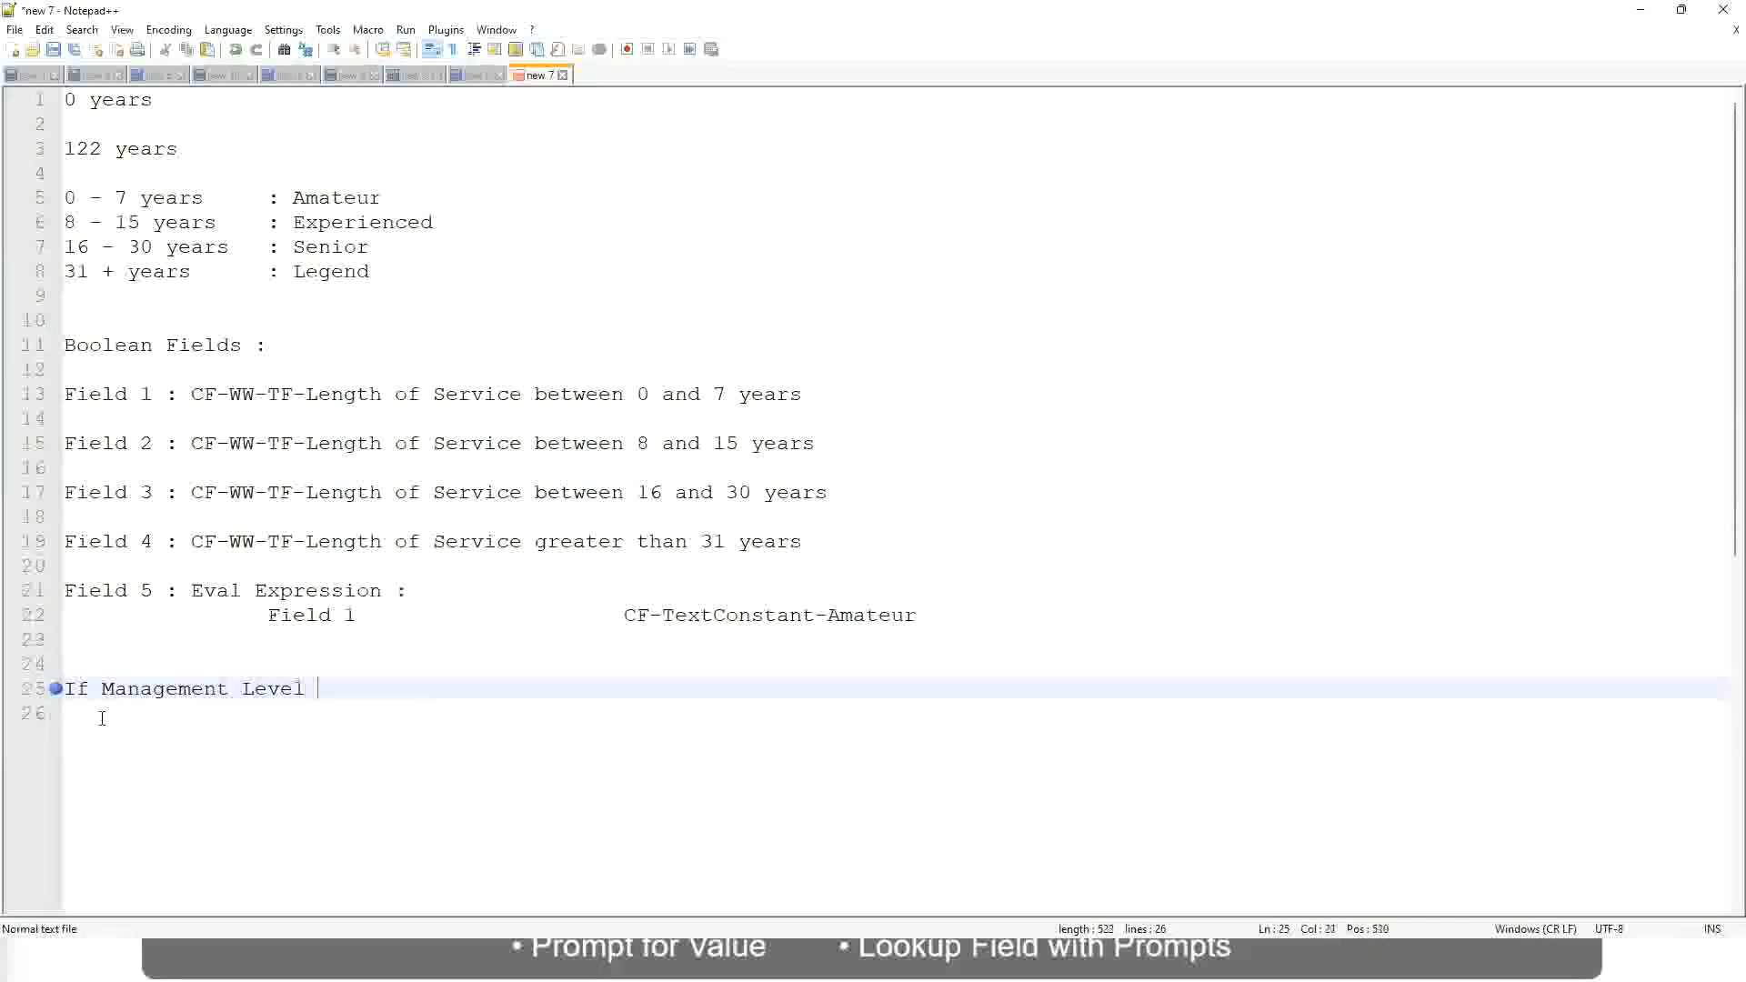
pyautogui.write('is Manager ')
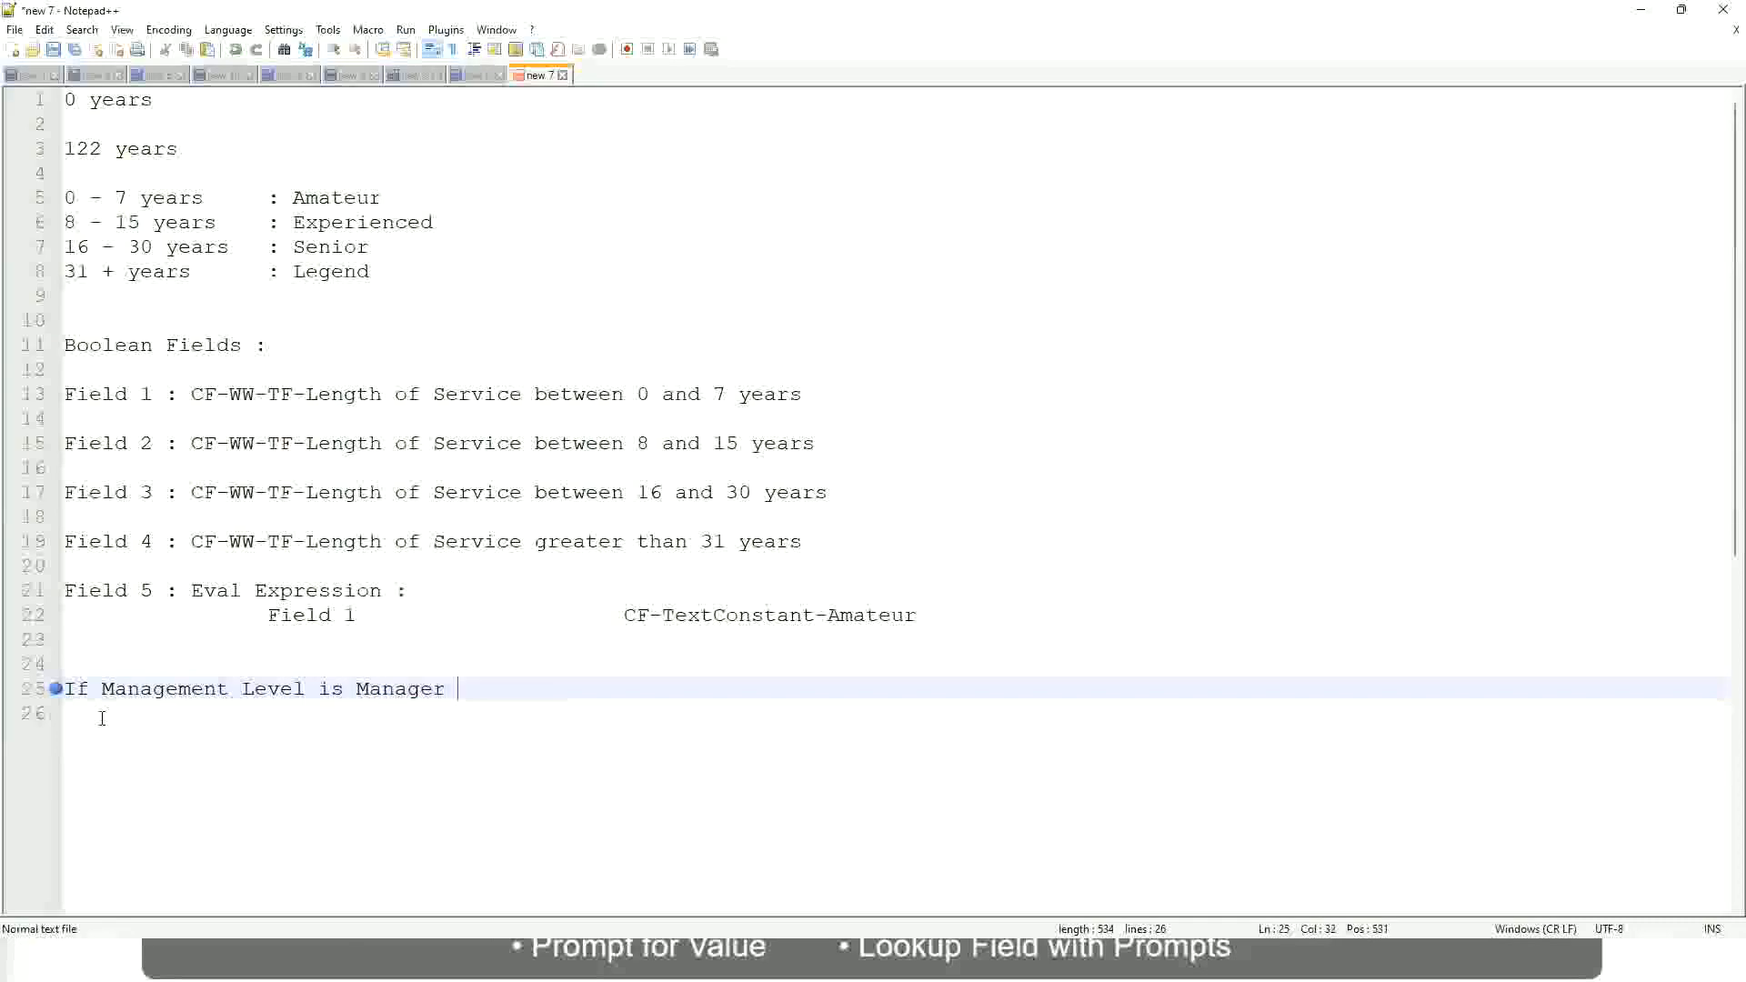
pyautogui.write('or Above')
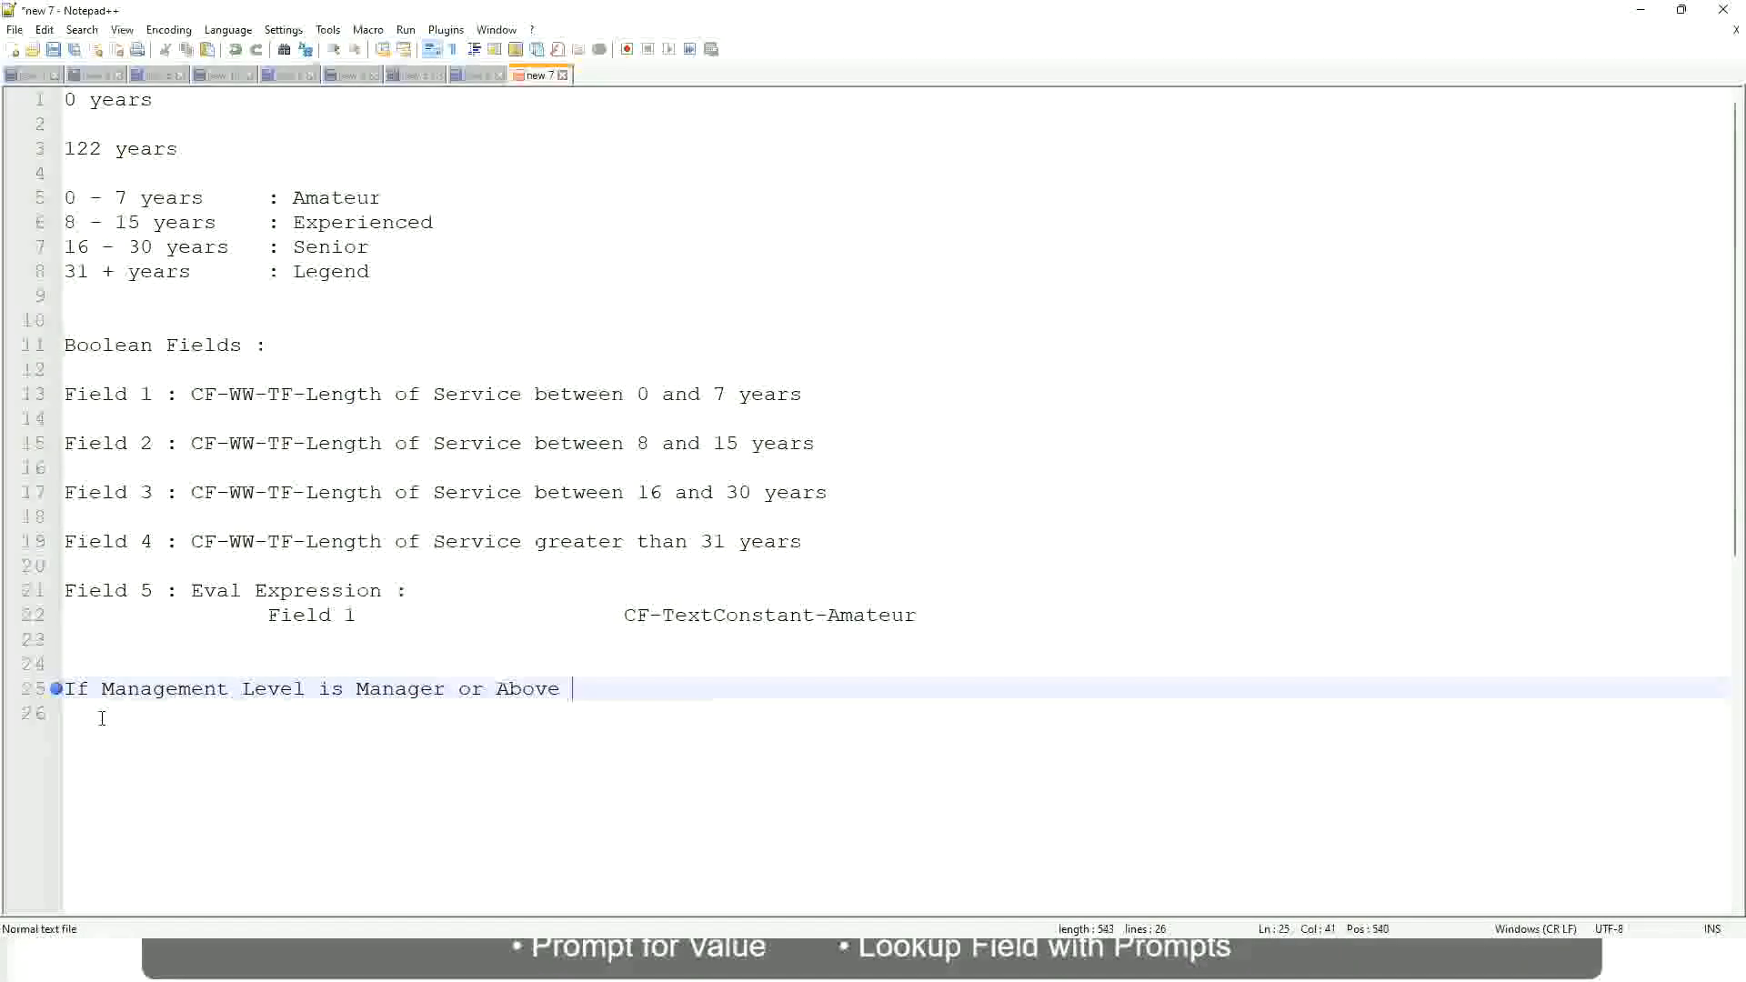
# Add the outcome "Proposed Allowance Plan : Car Allowance" on the same line, spaced well apart from the condition
pyautogui.press('Tab')
pyautogui.press('Tab')
pyautogui.press('Tab')
pyautogui.press('Tab')
pyautogui.press('Tab')
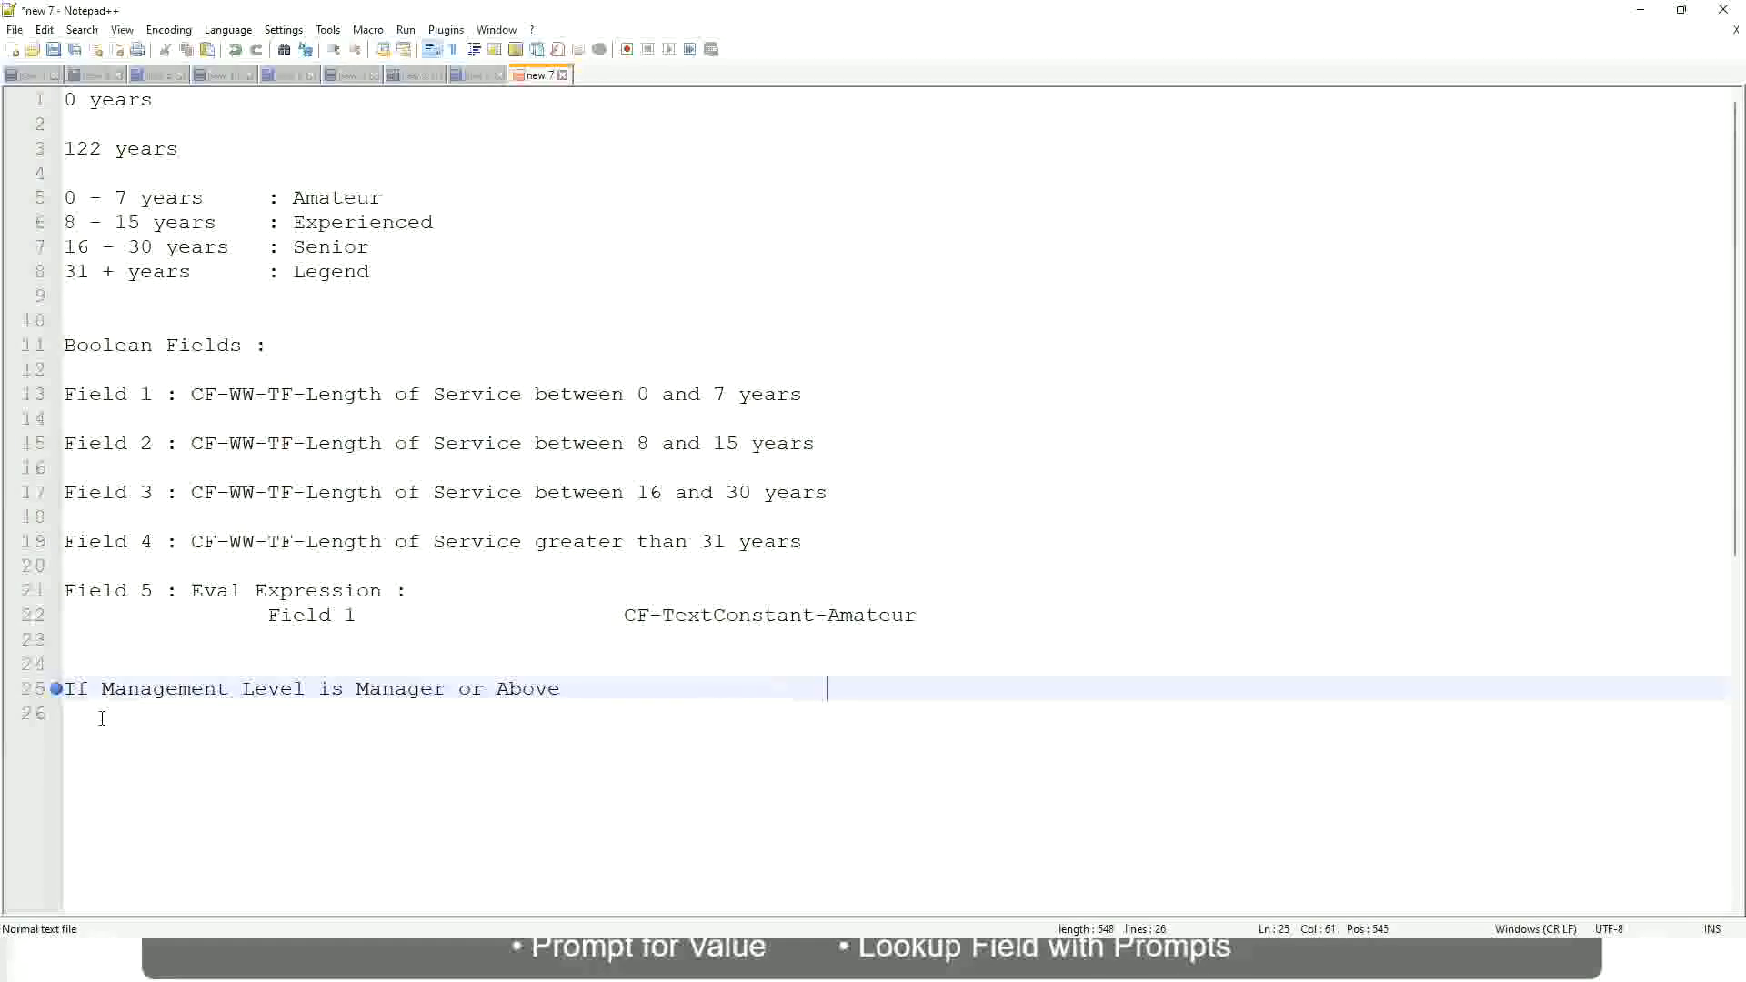
pyautogui.write('Proposed')
pyautogui.write('Allowance ')
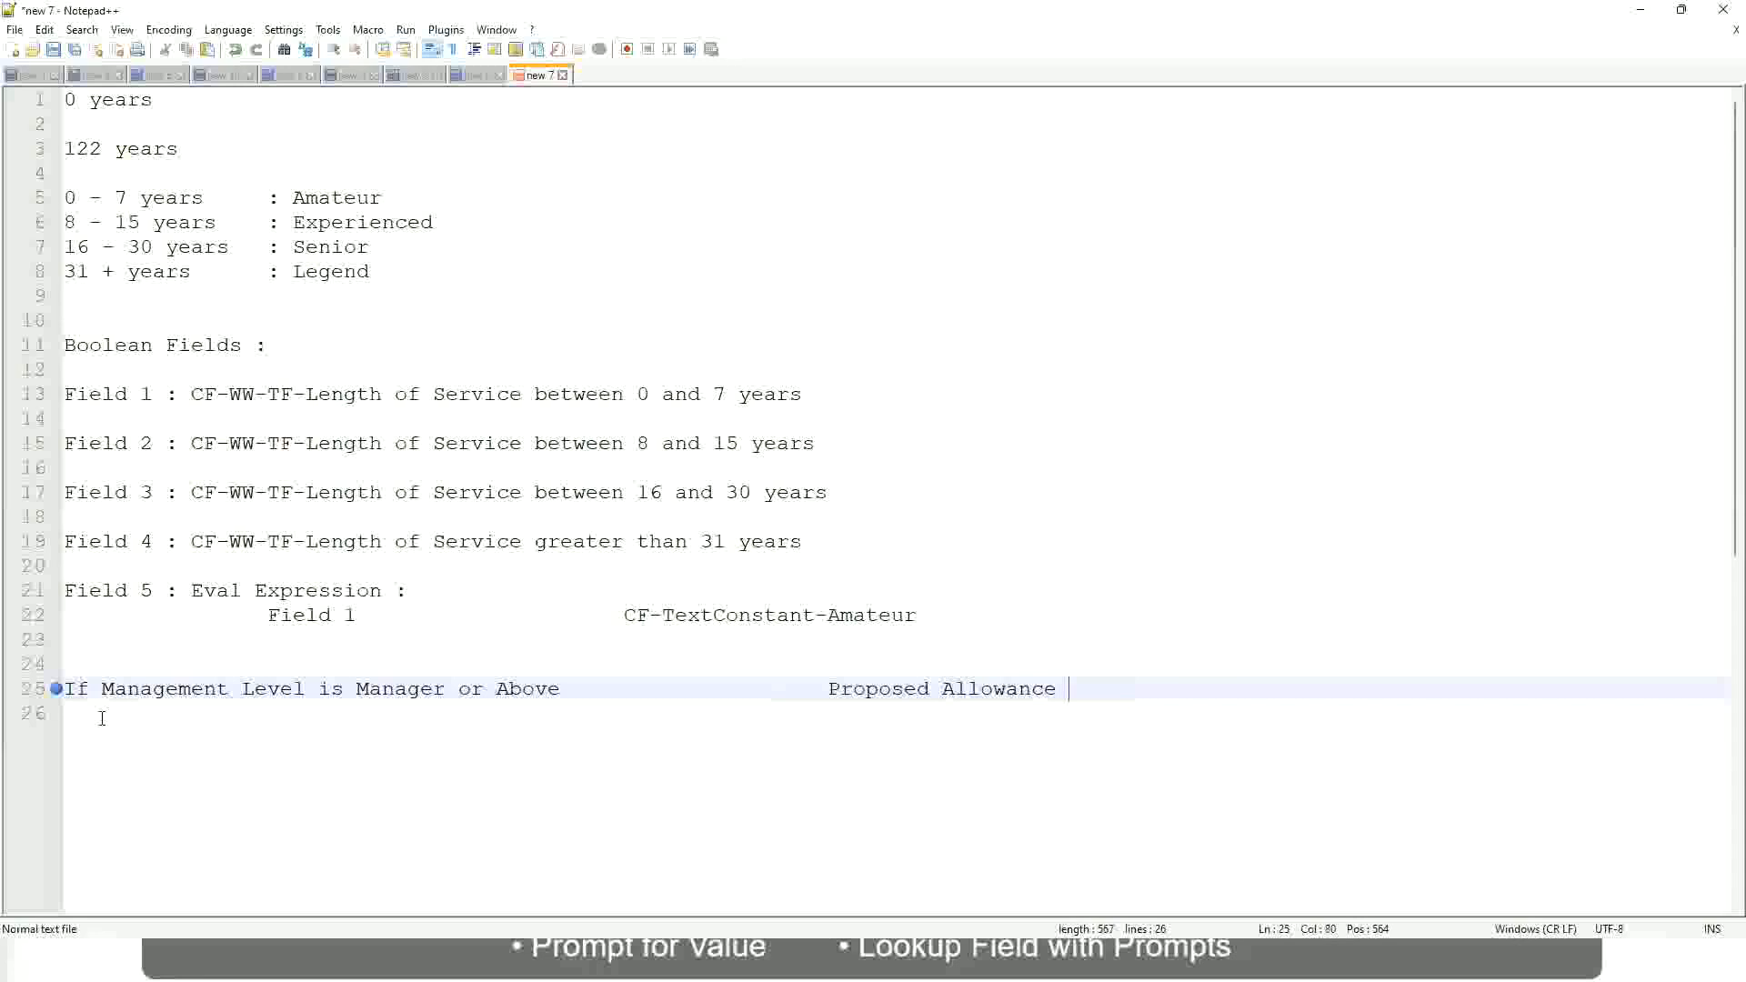
pyautogui.write('Plan')
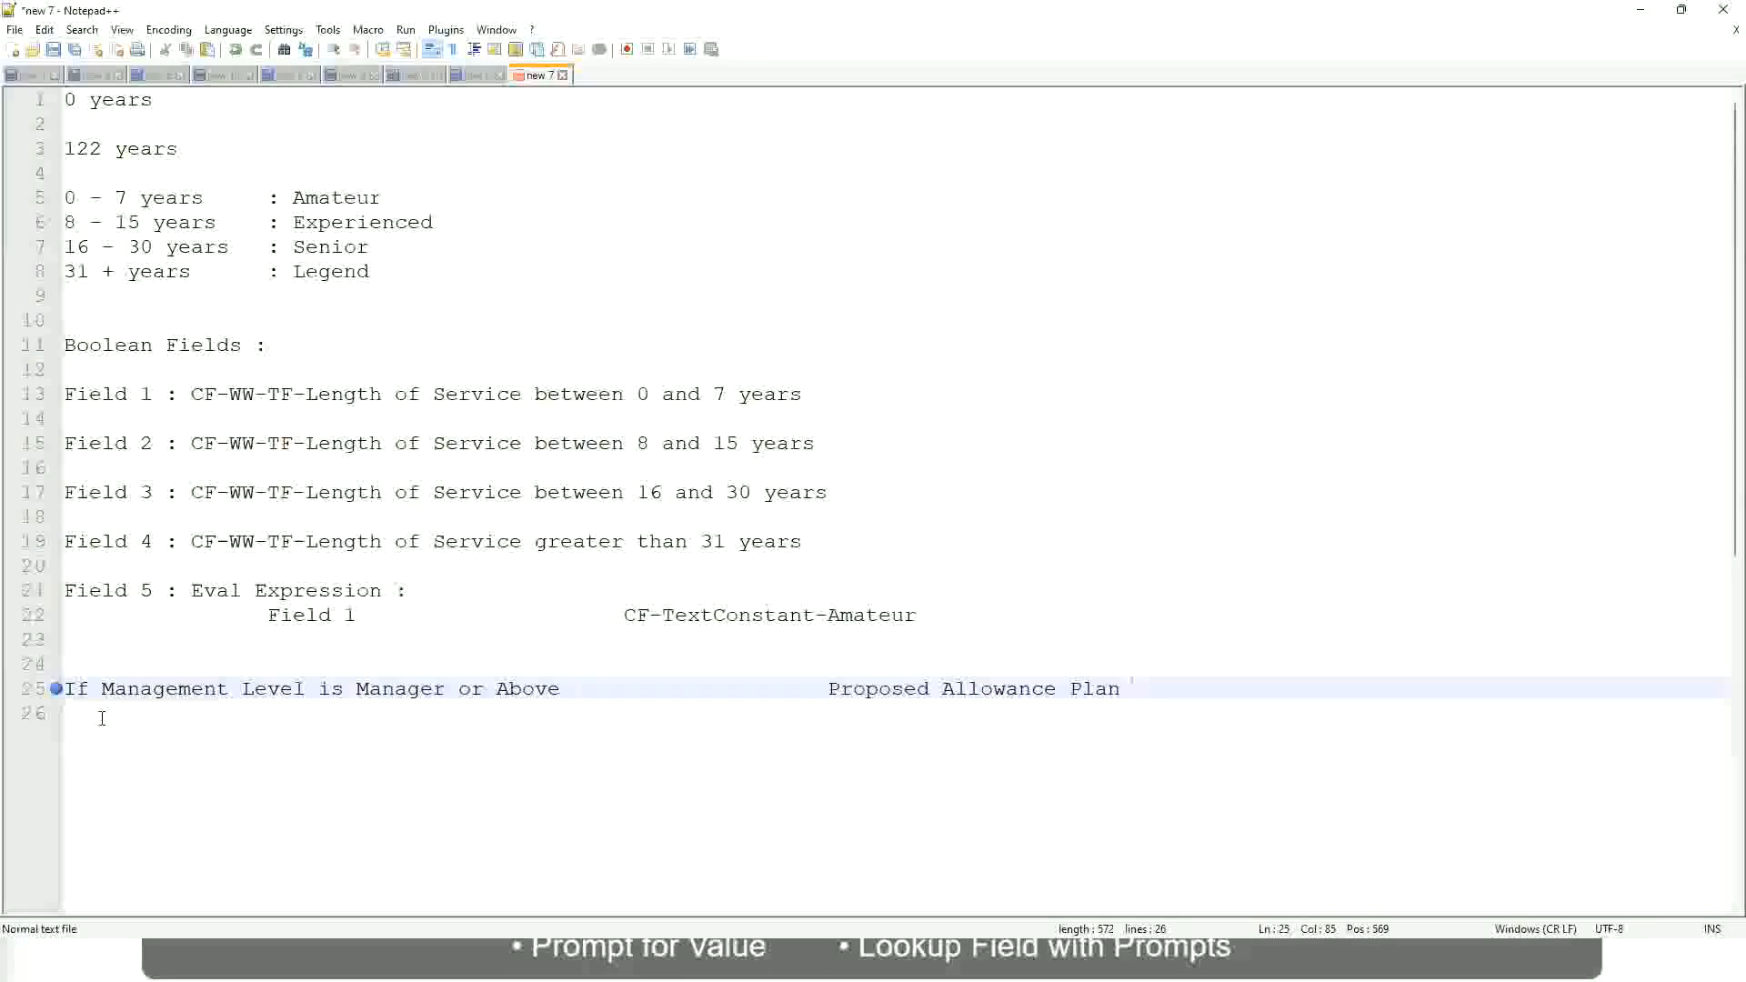
pyautogui.write(': ')
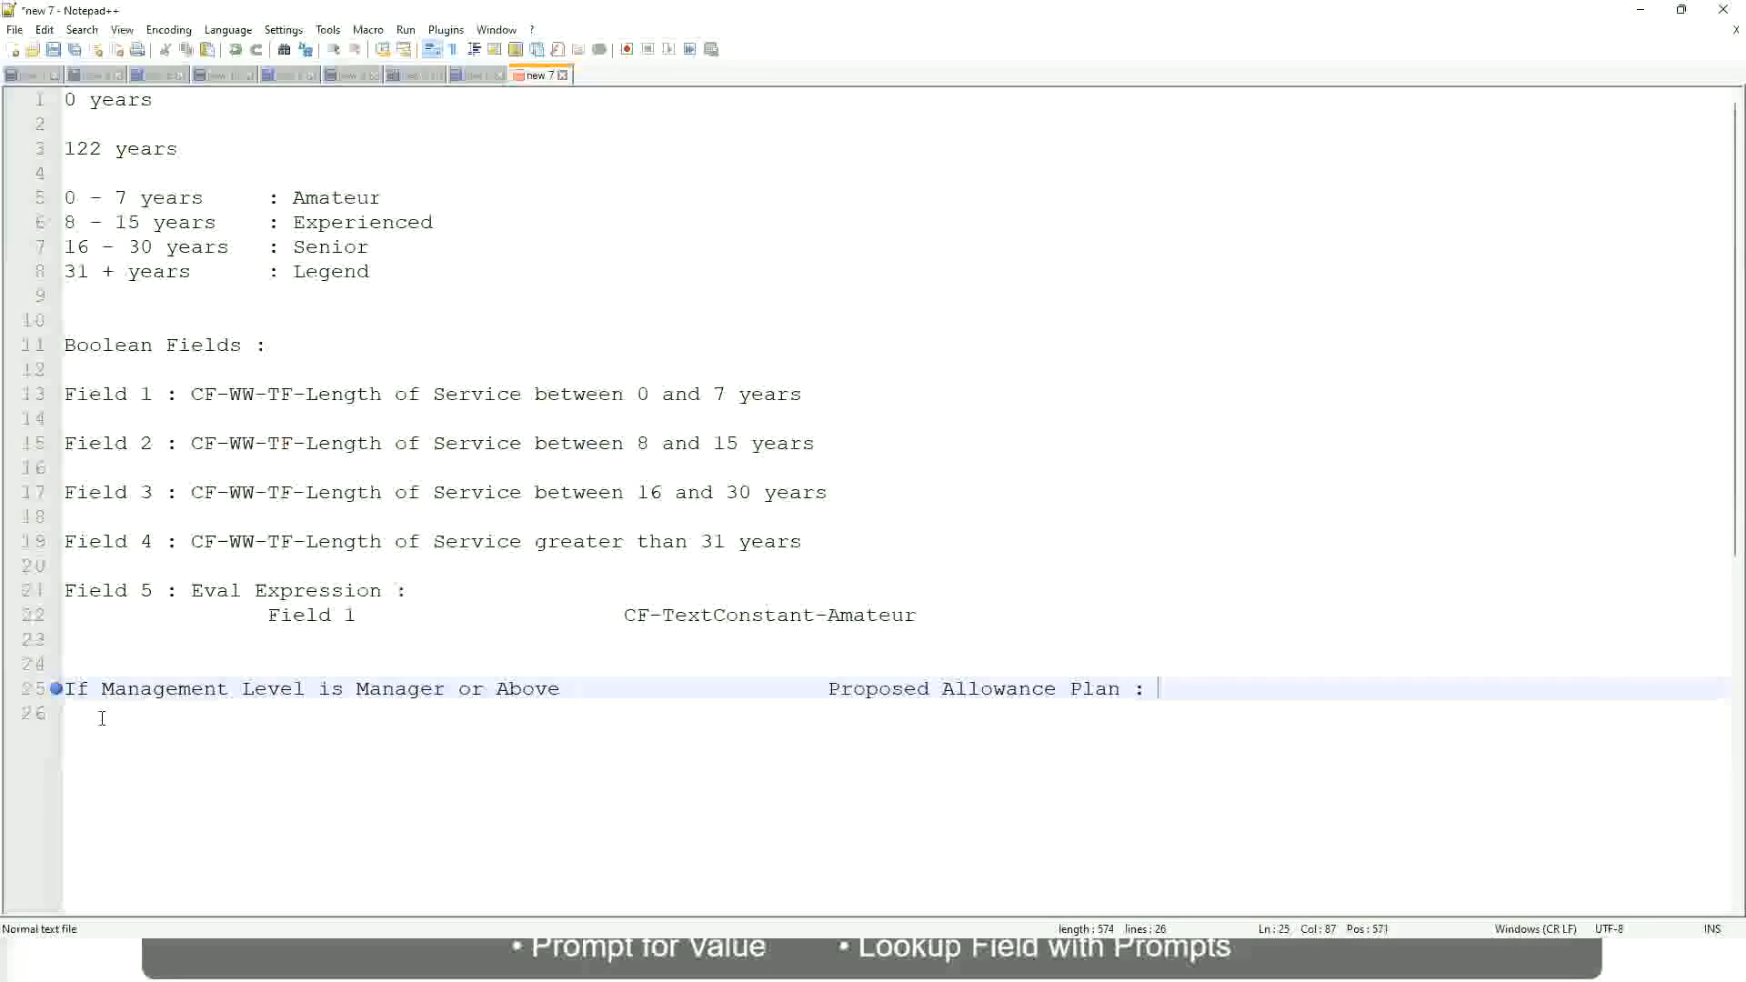
pyautogui.write('Car Allowance')
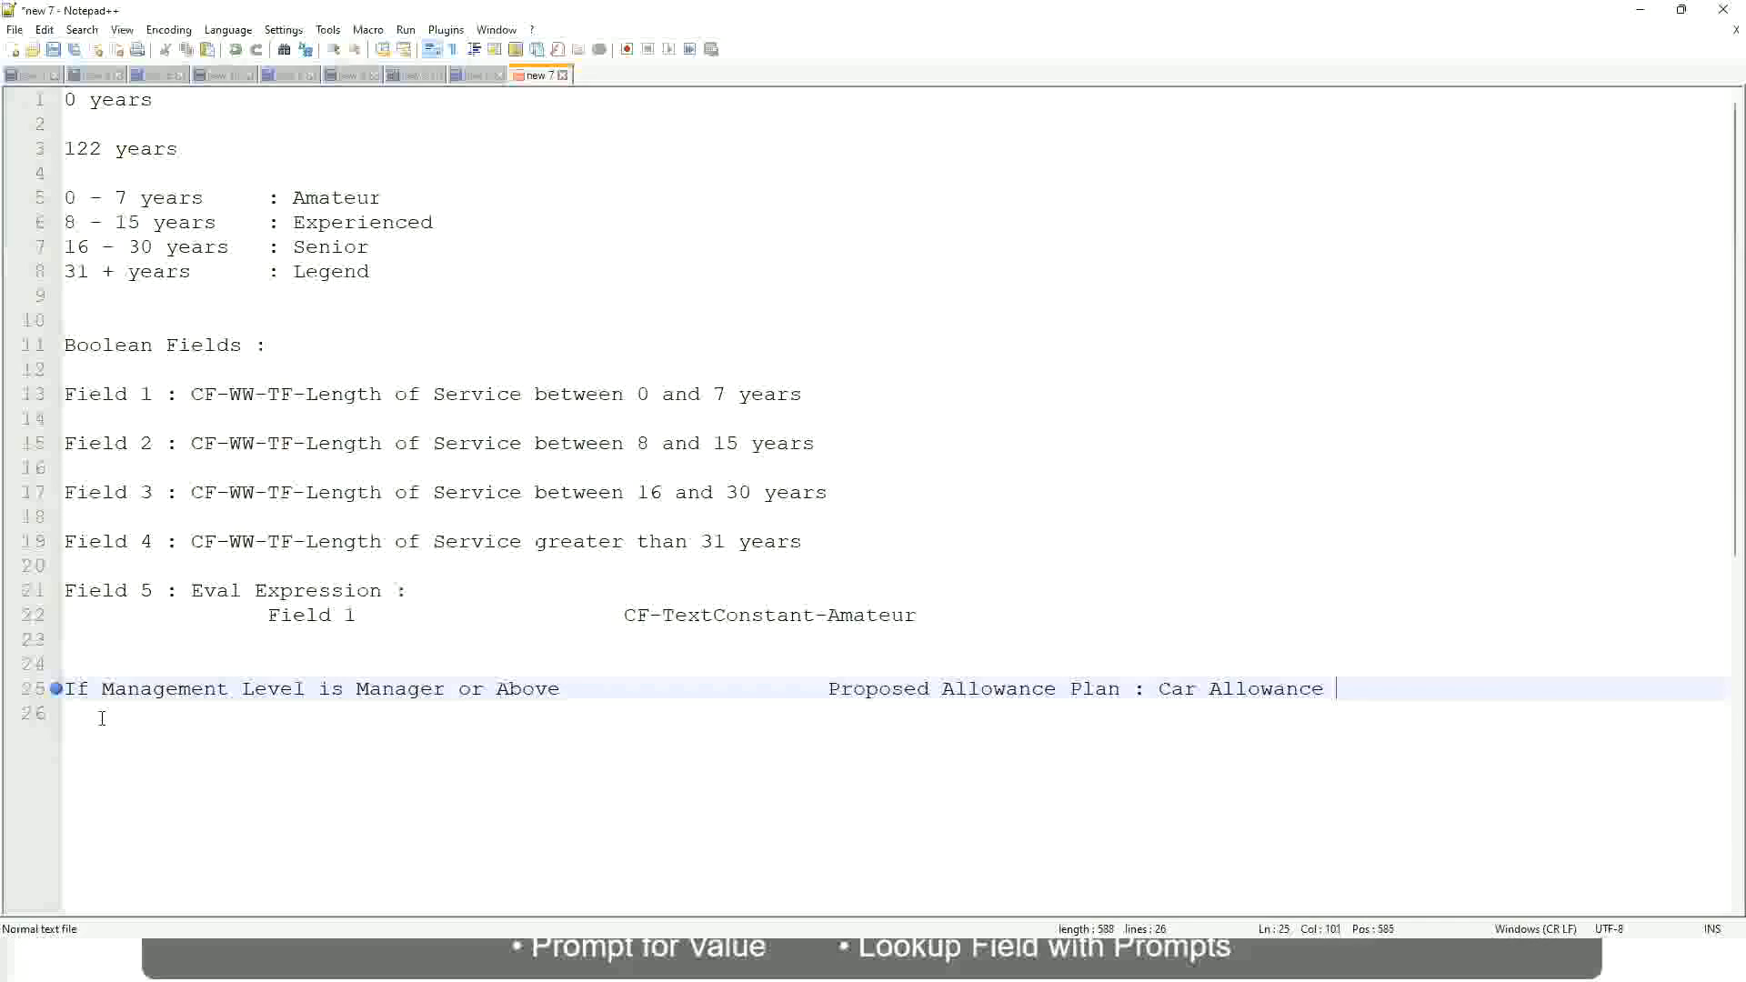
# Start a second condition "If Management Level is" on line 26 and remove "or Above" from the Manager condition on line 25
pyautogui.press('Return')
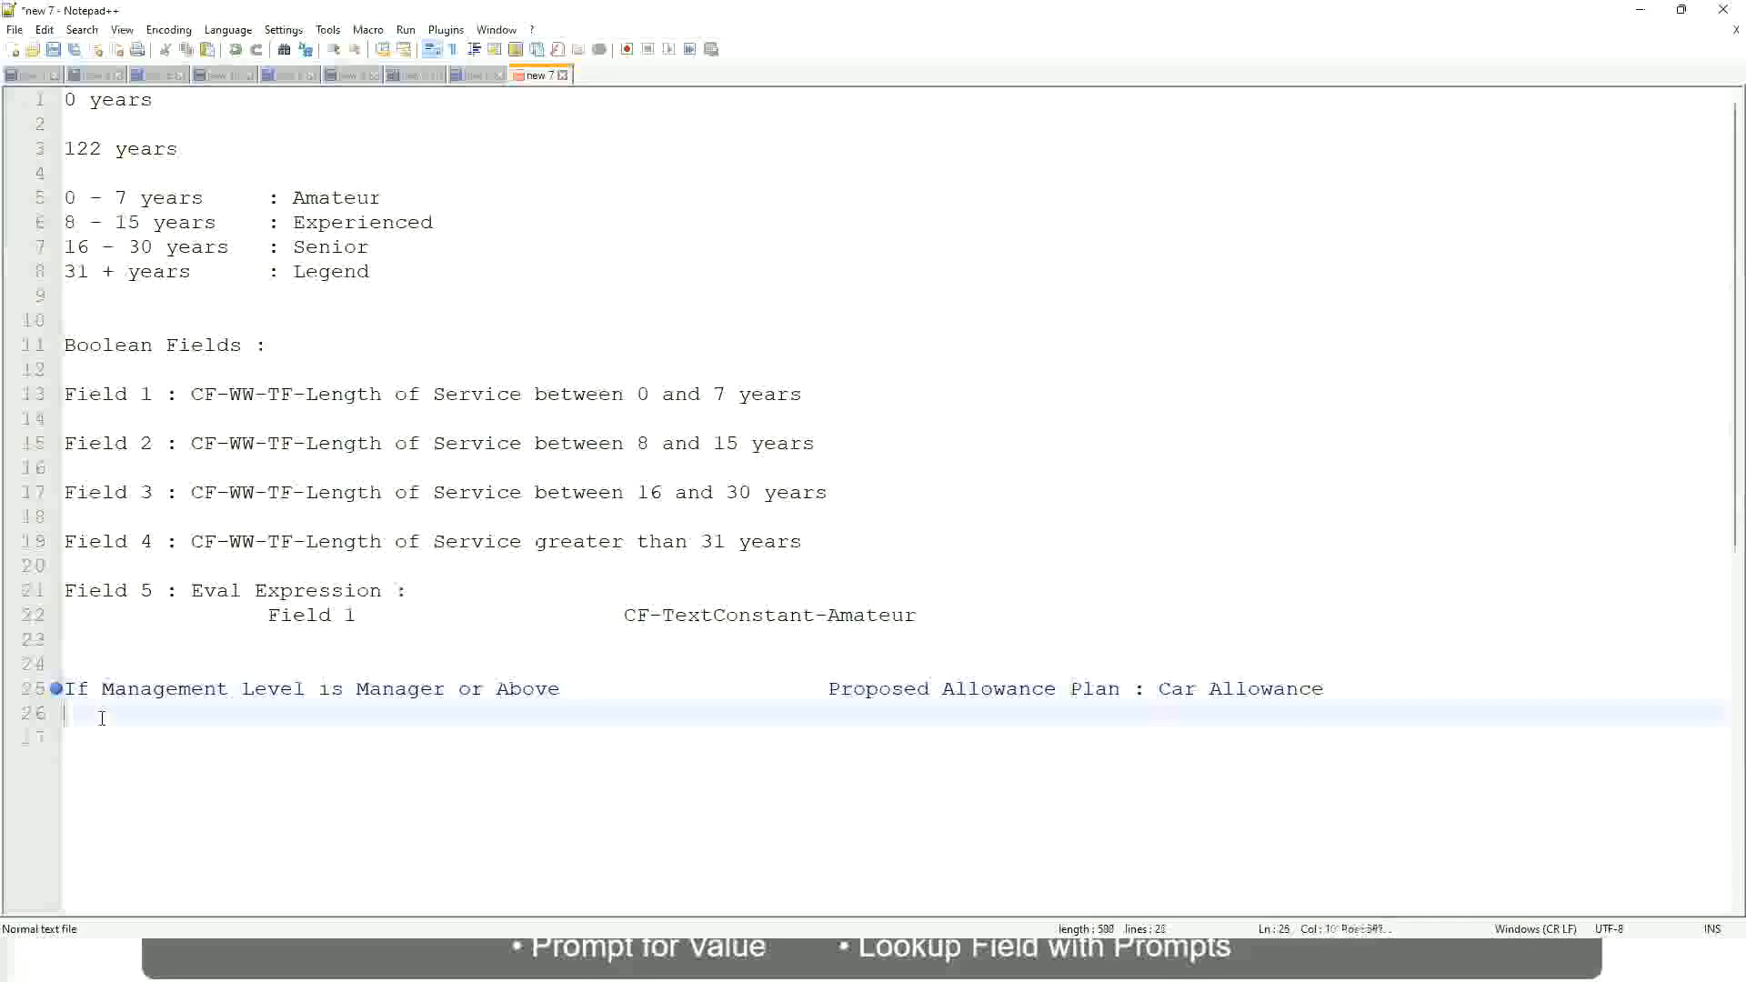
pyautogui.write('If Management Level is')
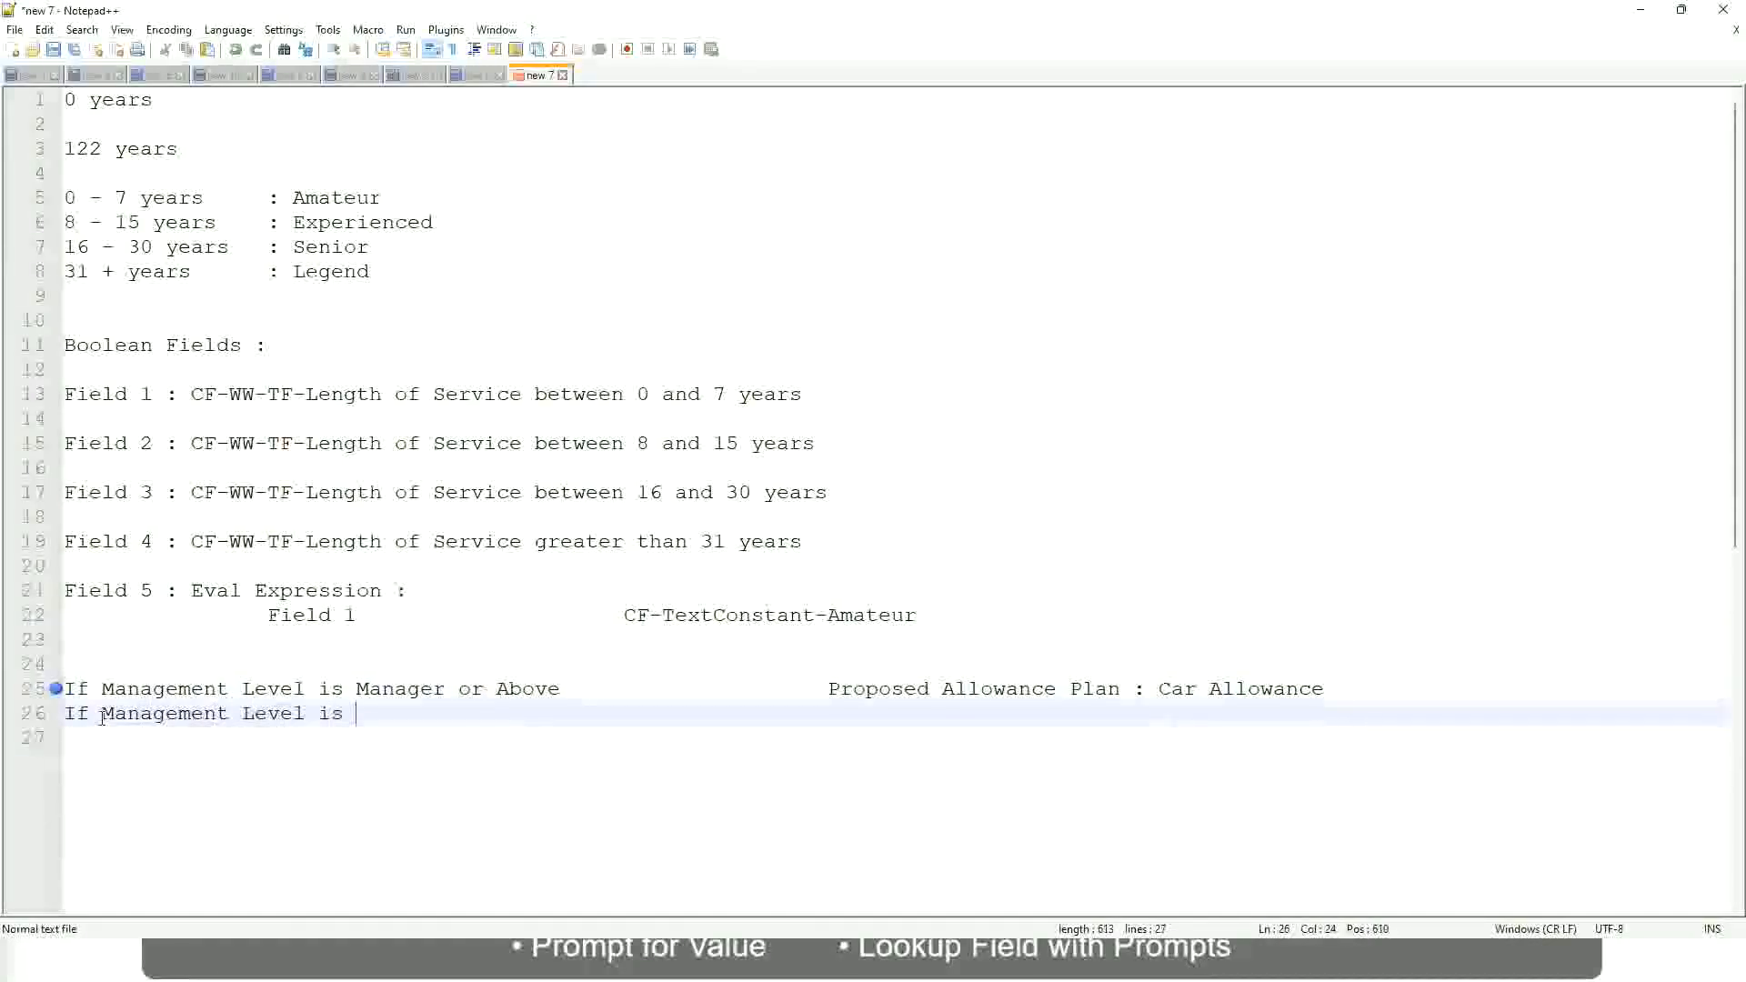
pyautogui.press('Up')
pyautogui.press('Right')
pyautogui.press('Right')
pyautogui.press('Right')
pyautogui.press('Right')
pyautogui.press('Right')
pyautogui.press('Right')
pyautogui.press('Right')
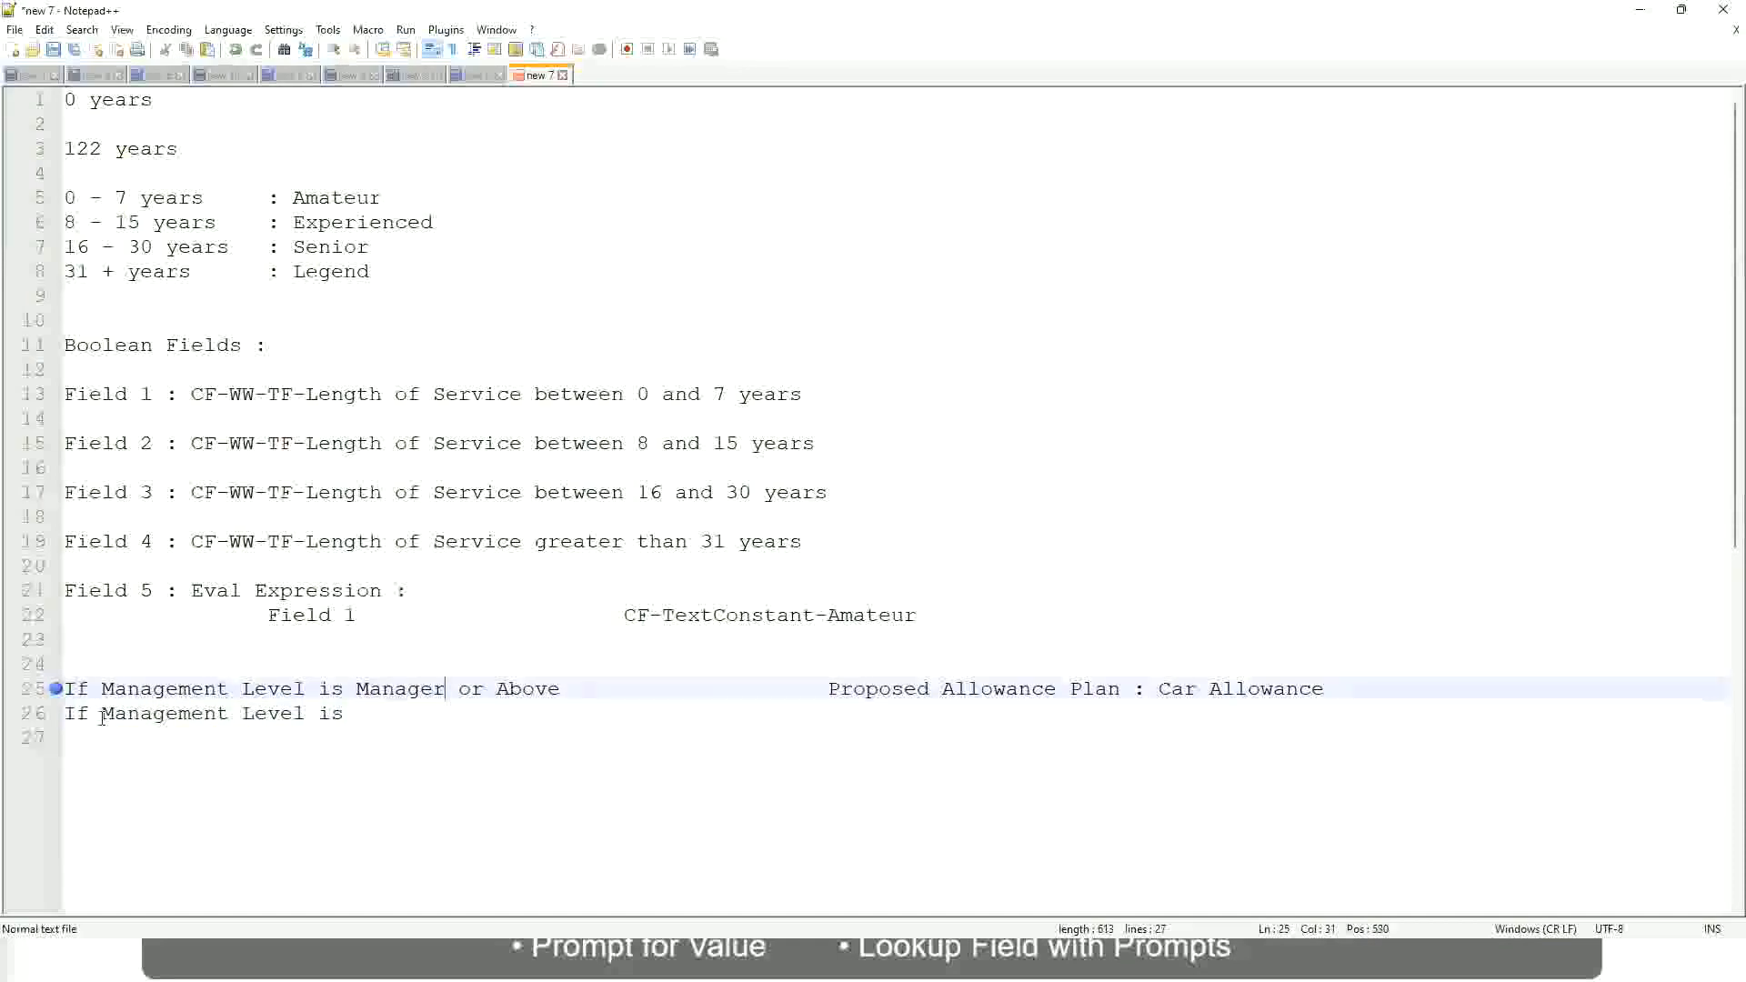
pyautogui.hotkey('shift', 'Right')
pyautogui.hotkey('shift', 'Right')
pyautogui.hotkey('shift', 'Right')
pyautogui.hotkey('shift', 'Right')
pyautogui.hotkey('shift', 'Right')
pyautogui.hotkey('shift', 'Right')
pyautogui.hotkey('shift', 'Right')
pyautogui.hotkey('shift', 'Right')
pyautogui.hotkey('shift', 'Right')
pyautogui.press('Delete')
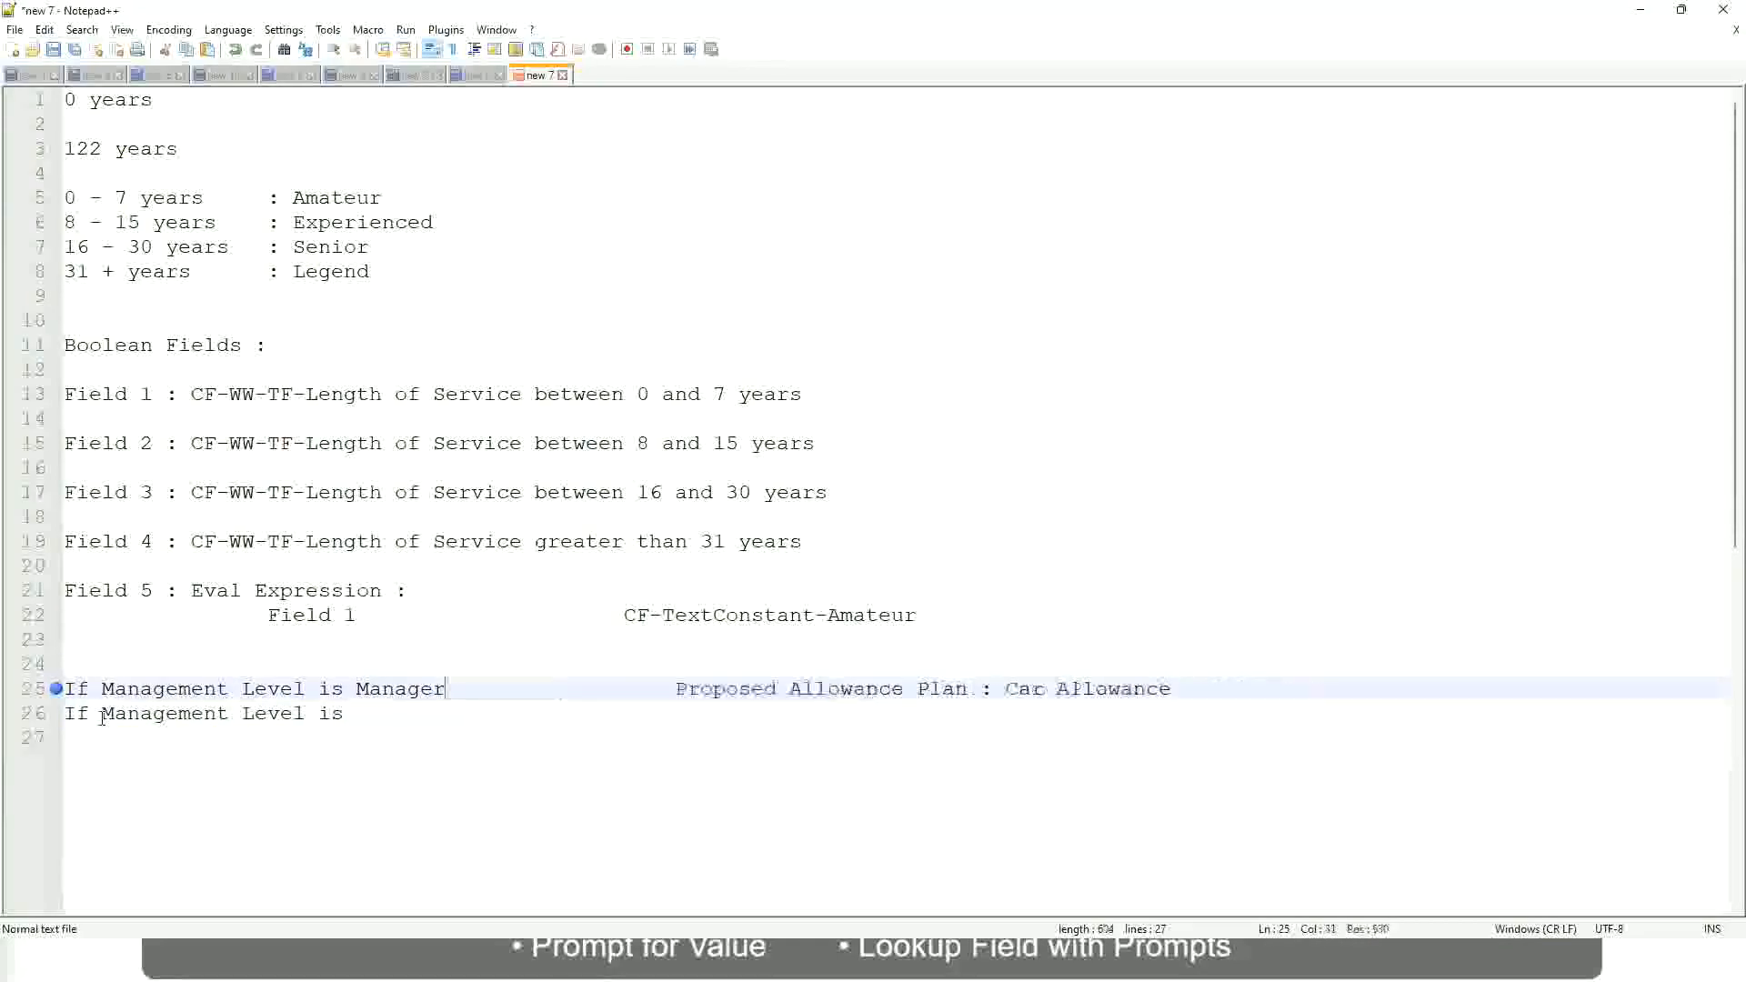
# Complete the condition on line 26 with "Director" and add the outcome "Executive Allowance", aligned with the outcome above
pyautogui.press('Down')
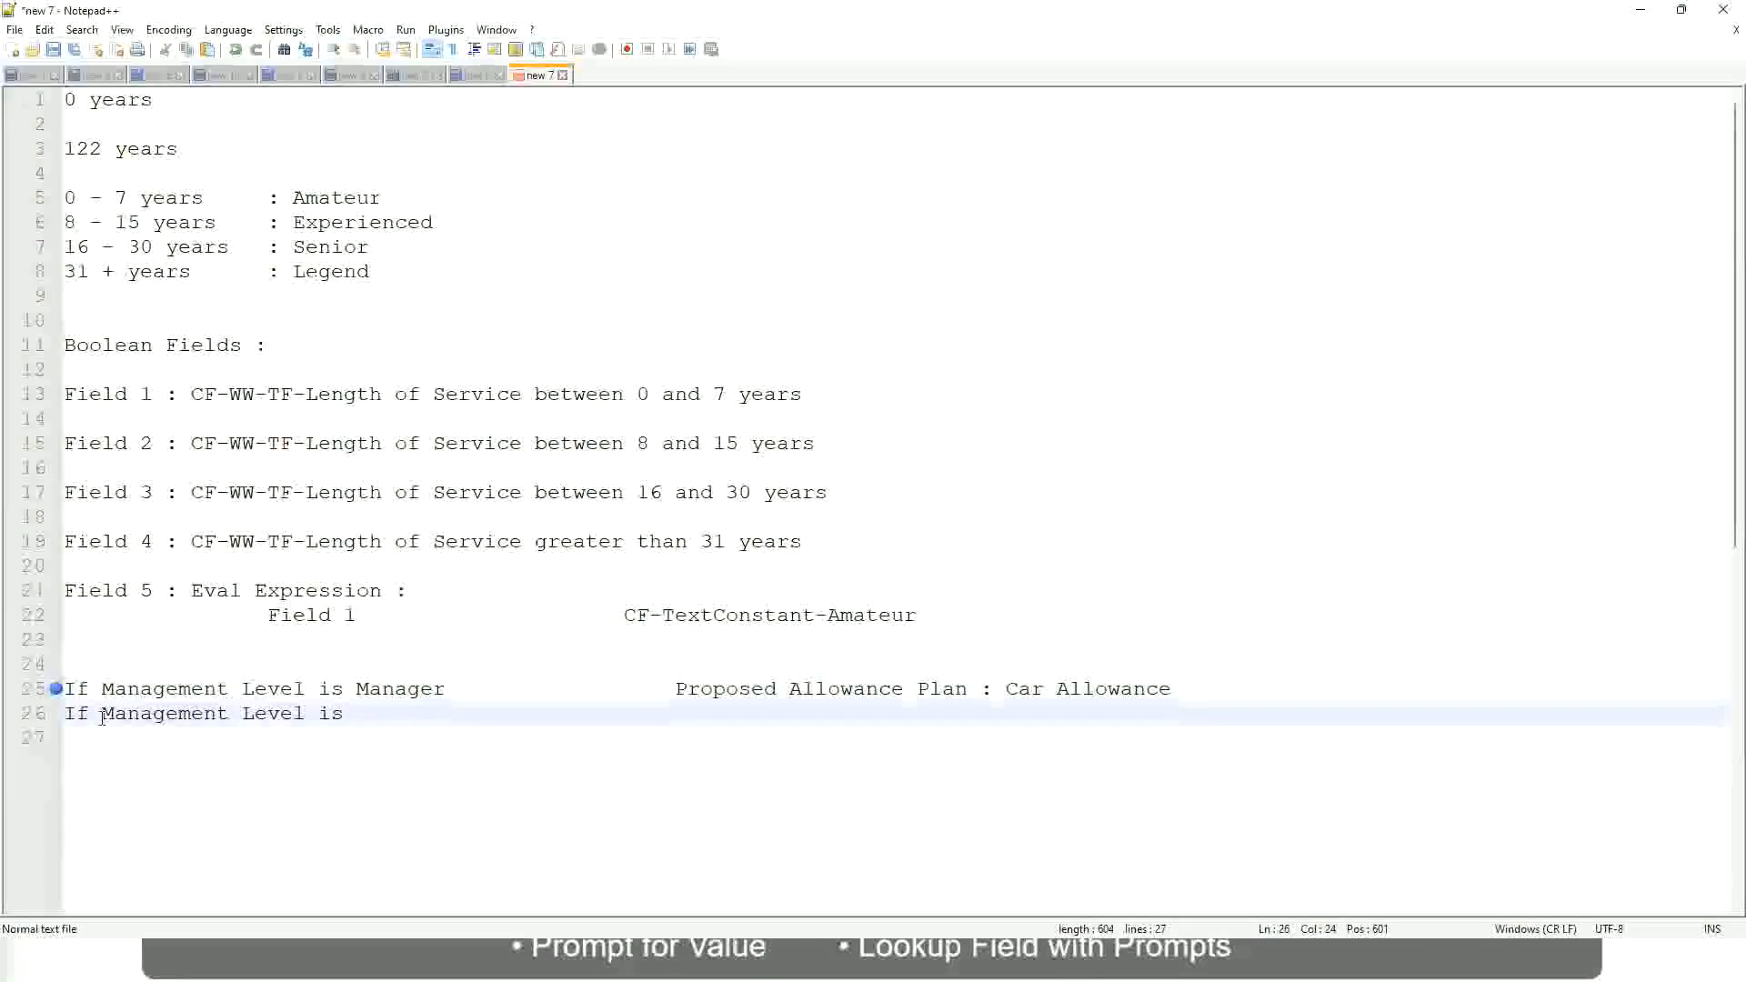
pyautogui.write('Director')
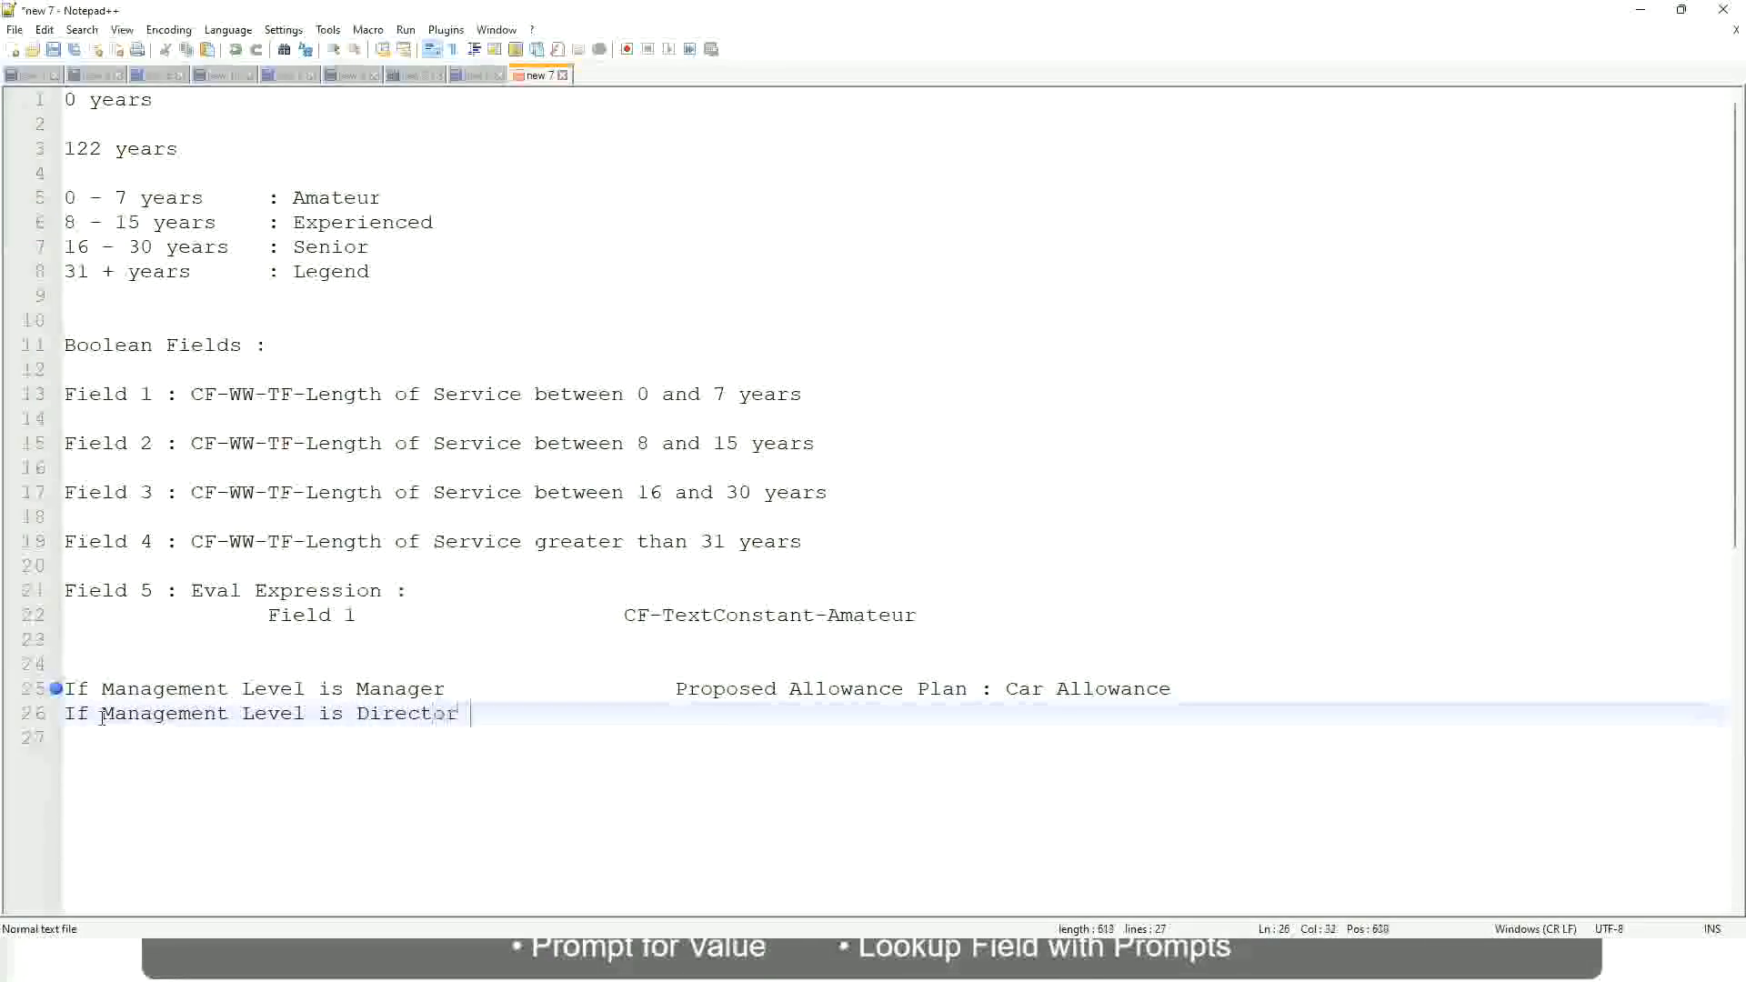
pyautogui.press('Tab')
pyautogui.press('Tab')
pyautogui.press('Tab')
pyautogui.press('Tab')
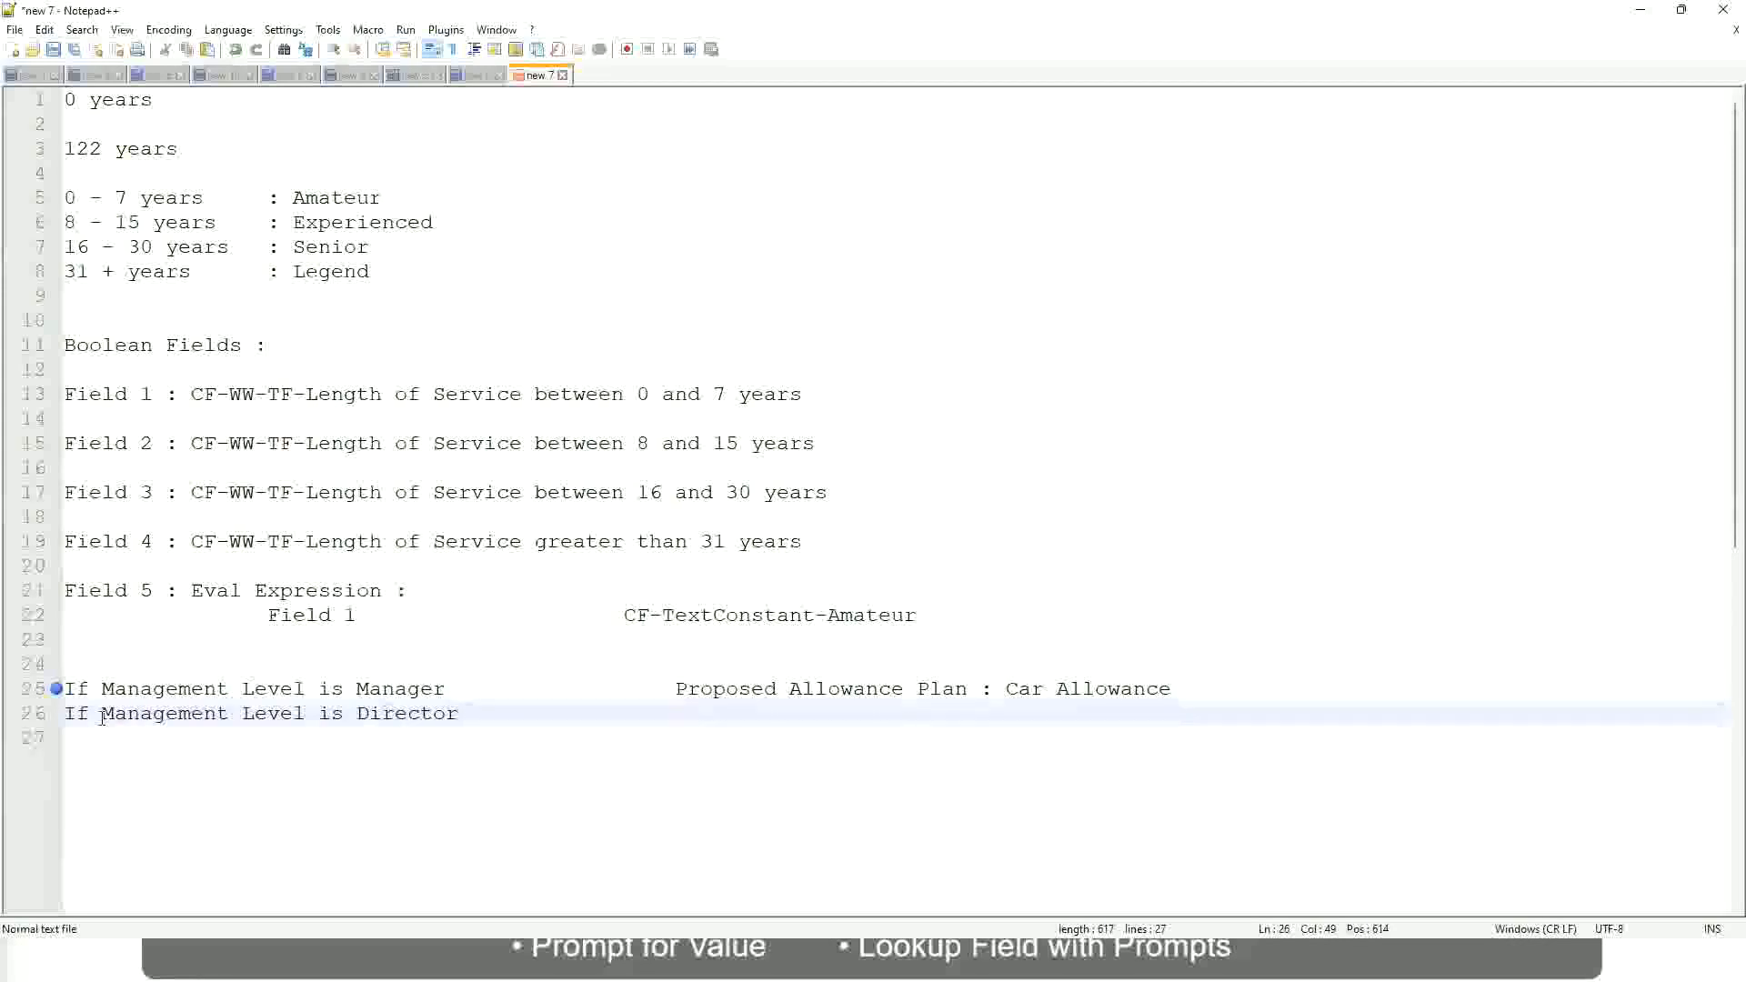
pyautogui.write('Executive Allo')
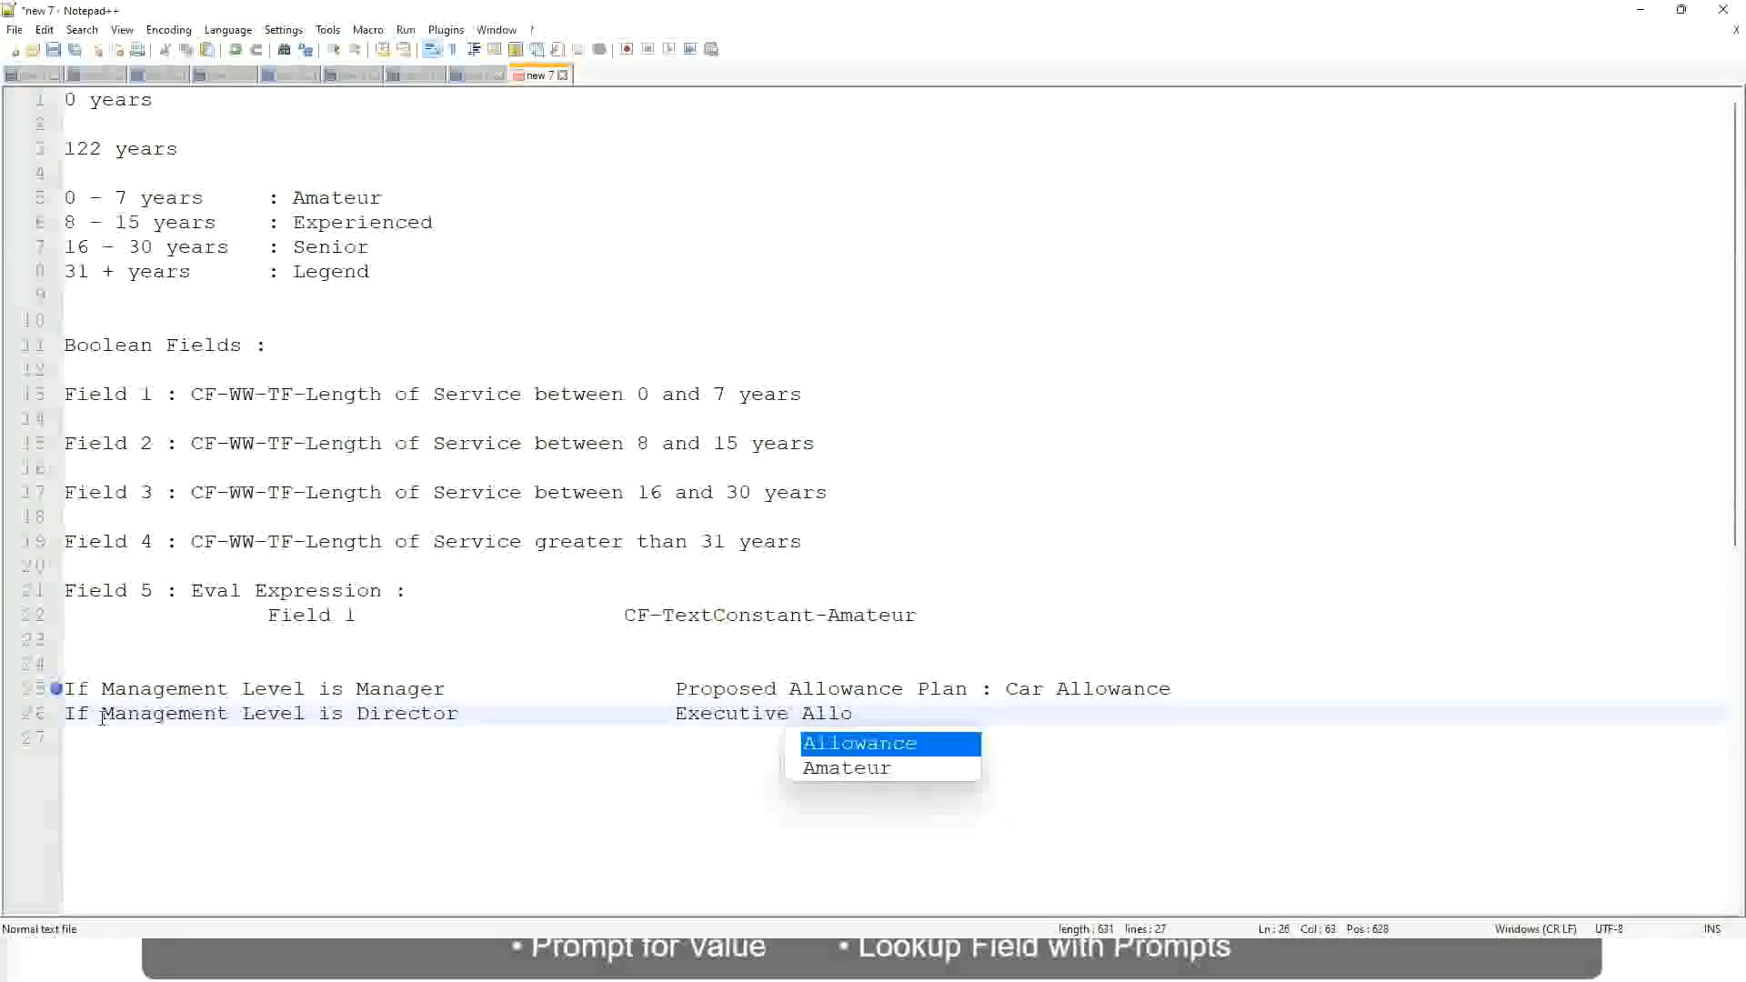
pyautogui.press('Return')
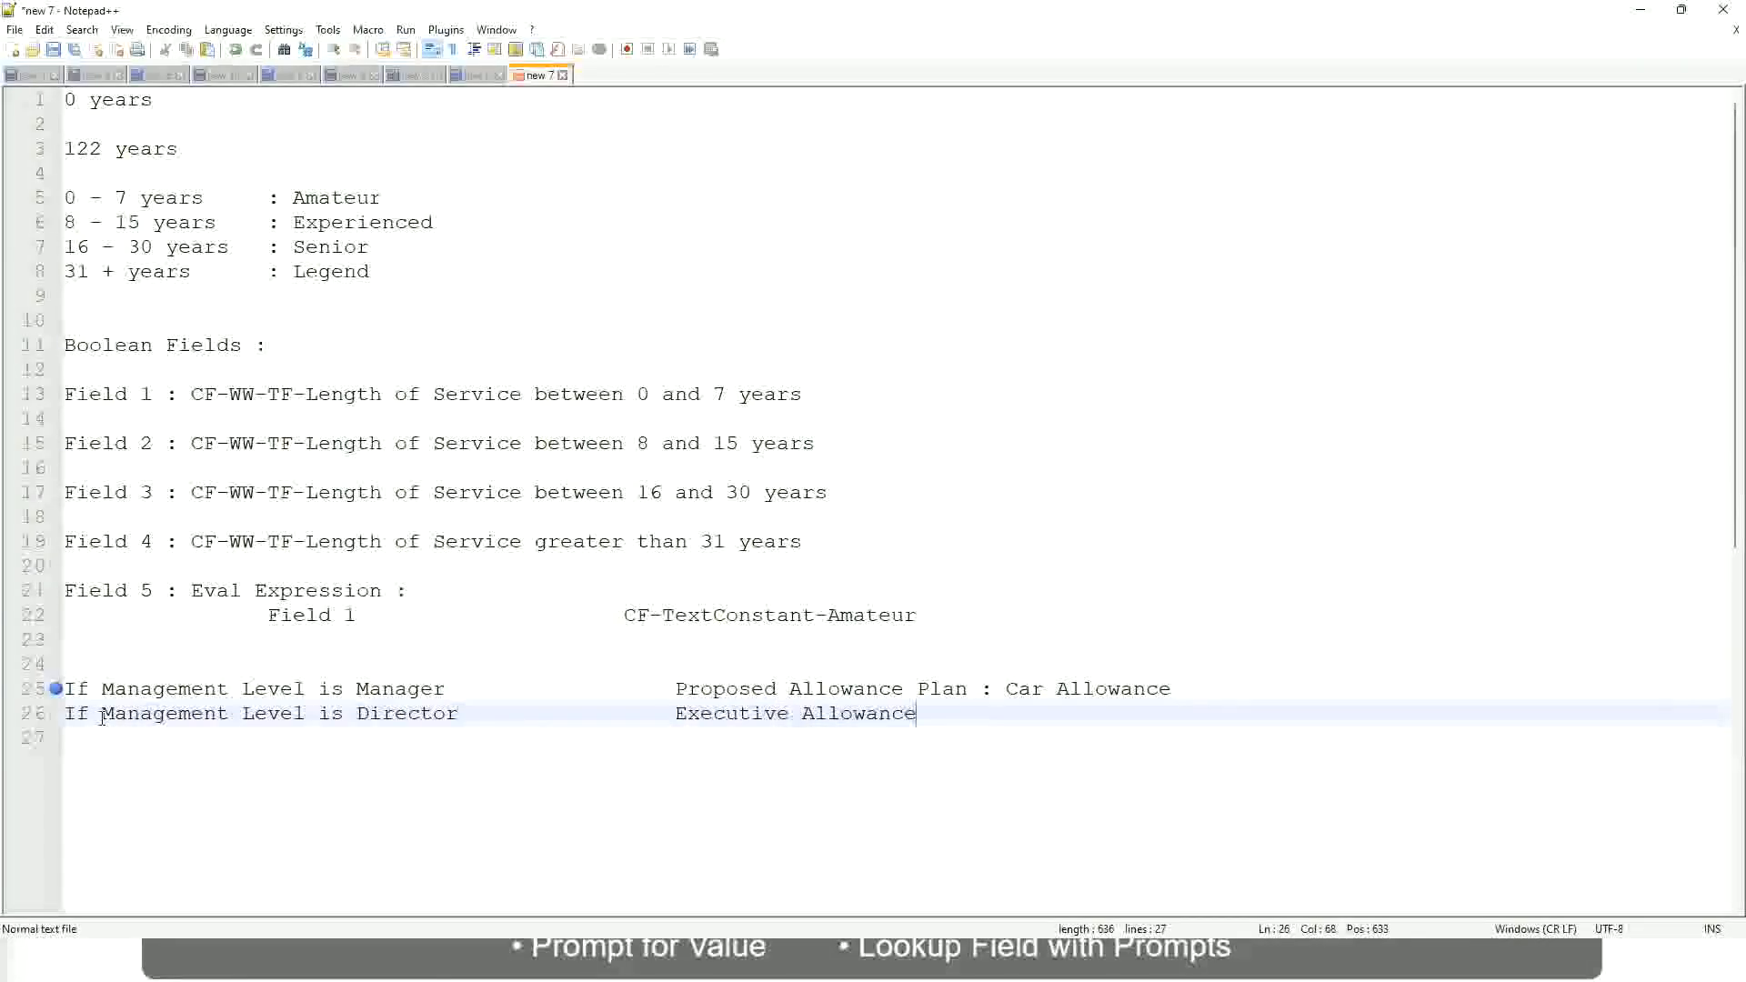
# Start a third condition on line 27 with "If Management Level is"
pyautogui.press('Return')
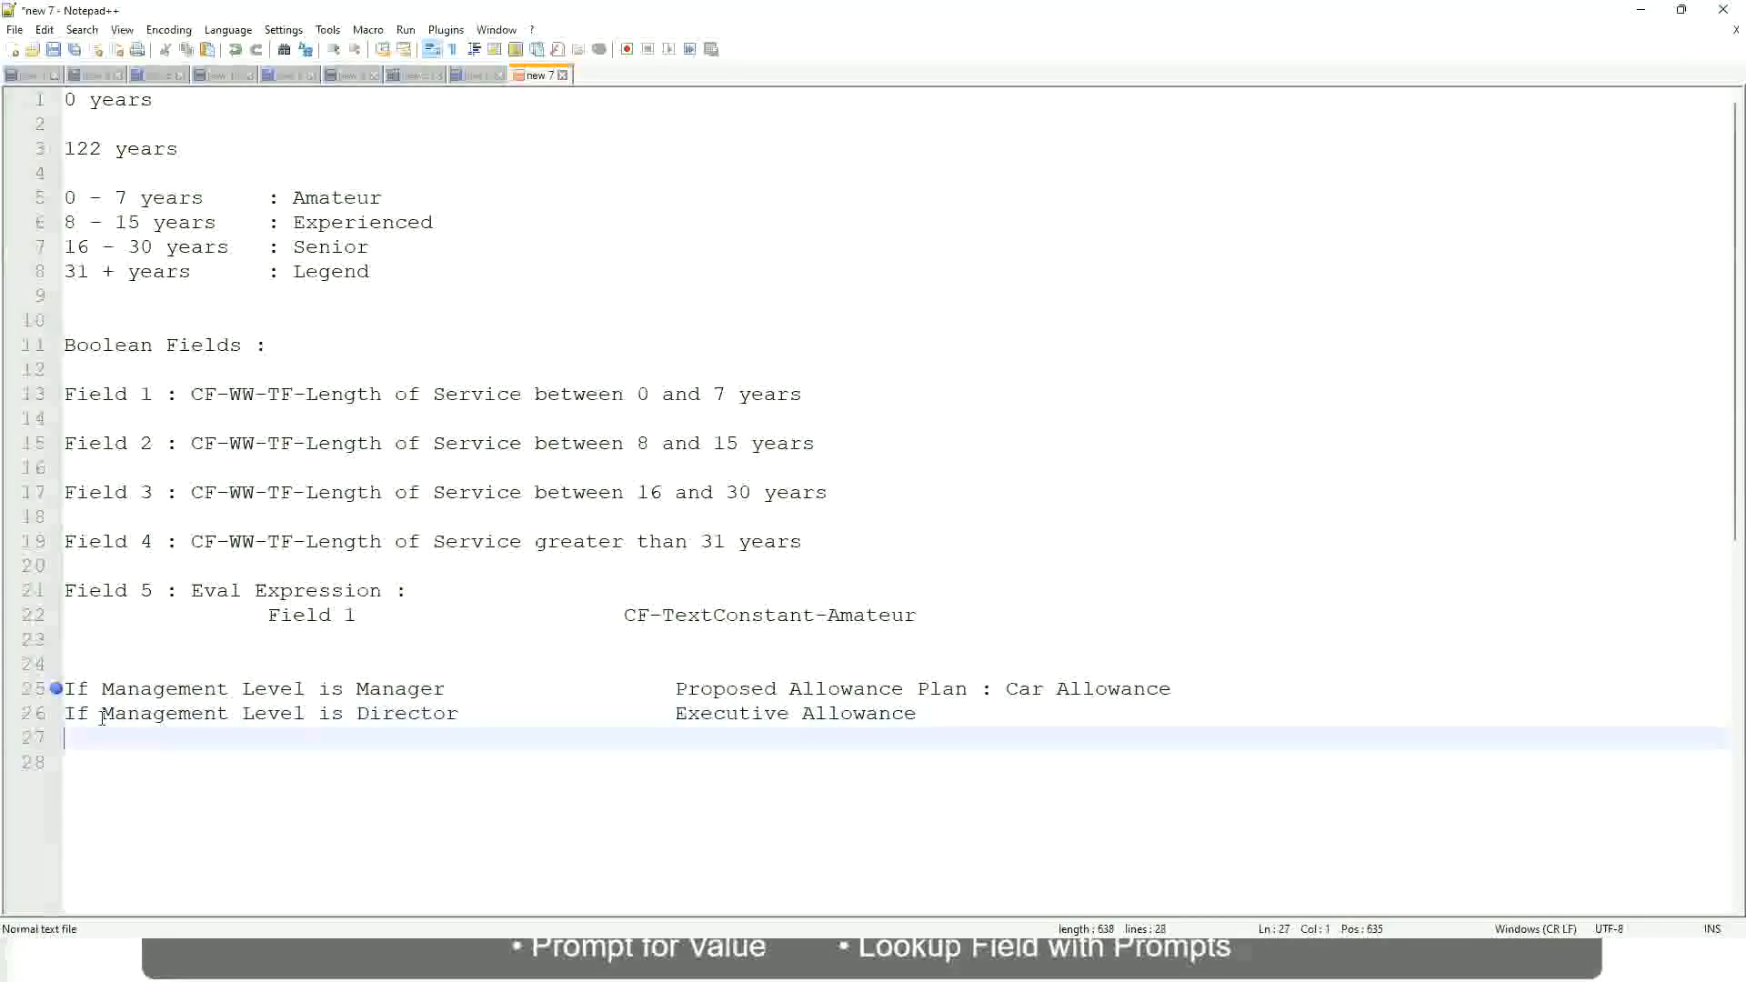
pyautogui.write('If Management')
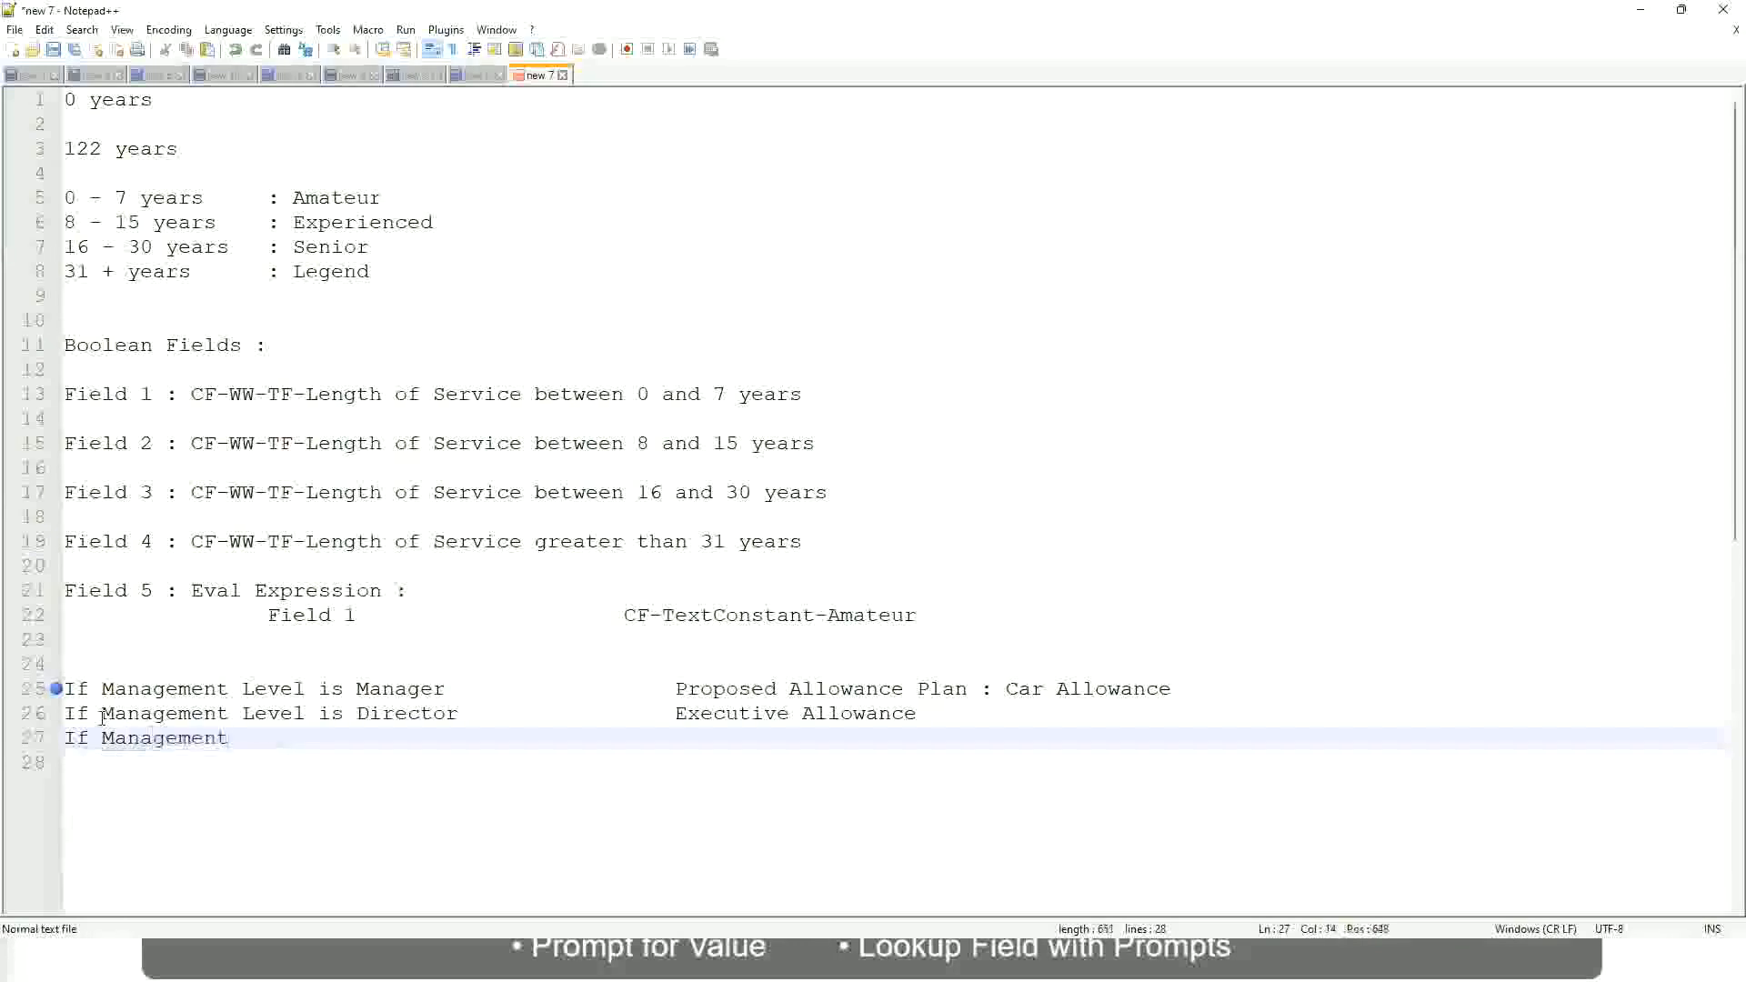
pyautogui.write(' le')
pyautogui.press('BackSpace')
pyautogui.press('BackSpace')
pyautogui.write('le')
pyautogui.press('BackSpace')
pyautogui.press('BackSpace')
pyautogui.write('Le')
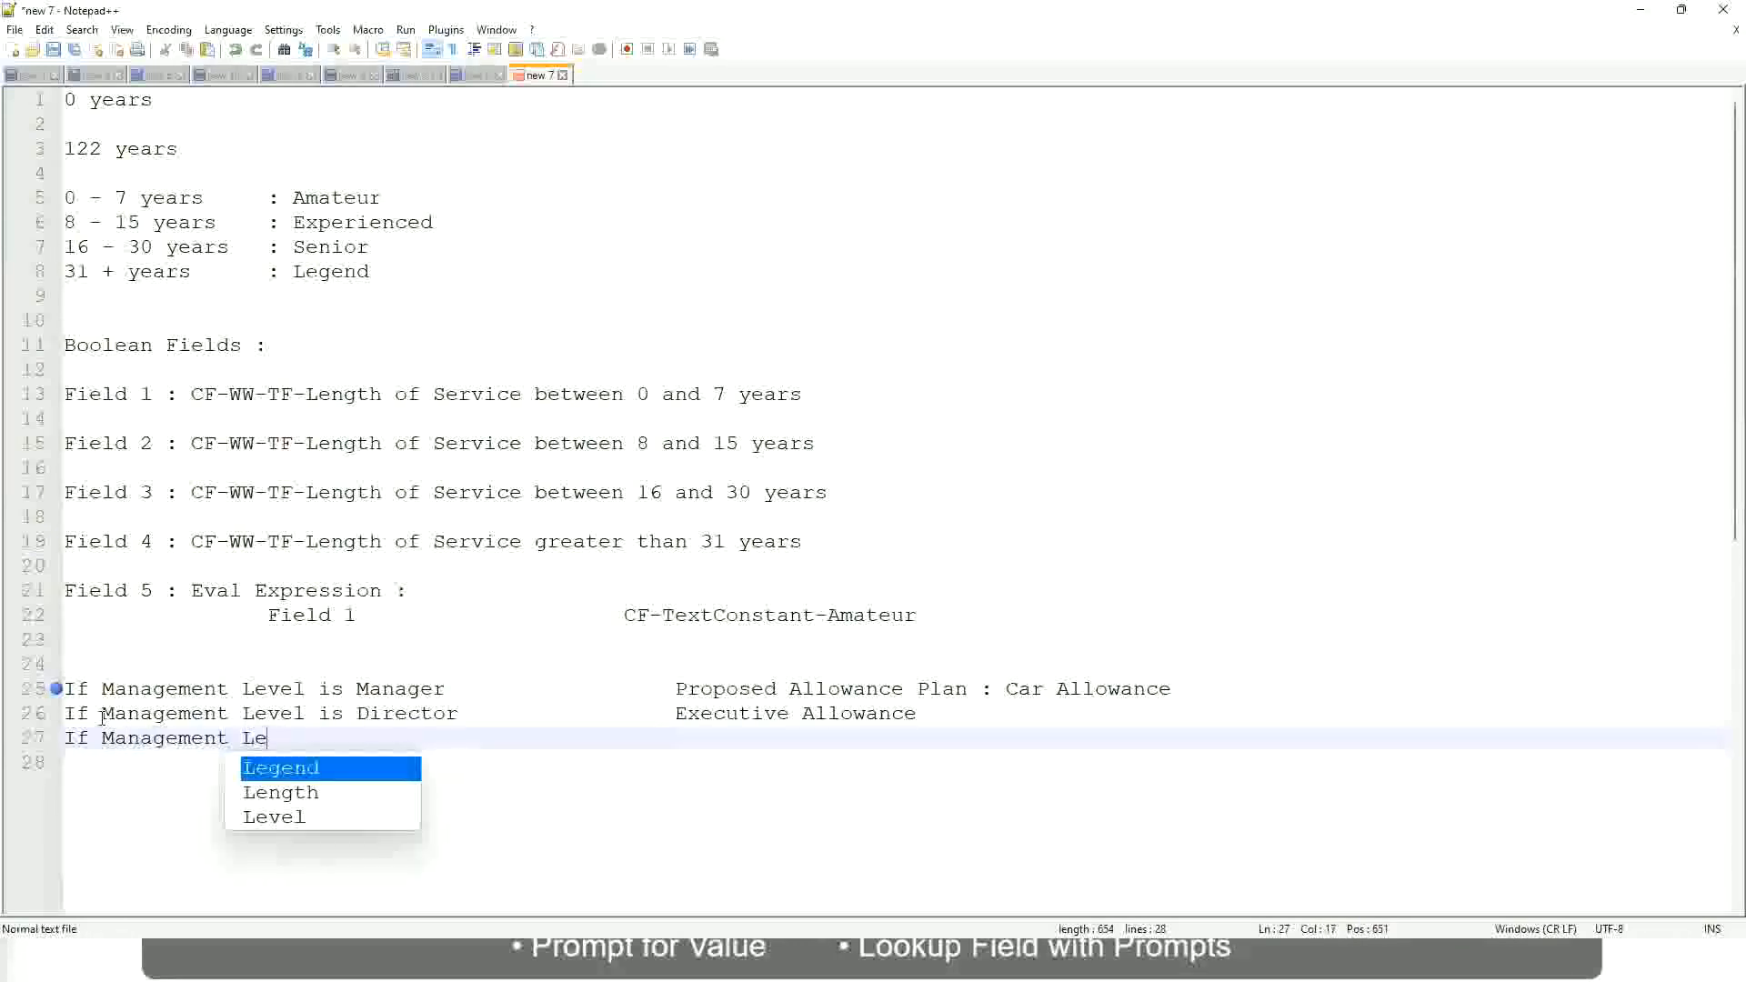
pyautogui.press('Down')
pyautogui.press('Down')
pyautogui.press('Return')
pyautogui.write('is ')
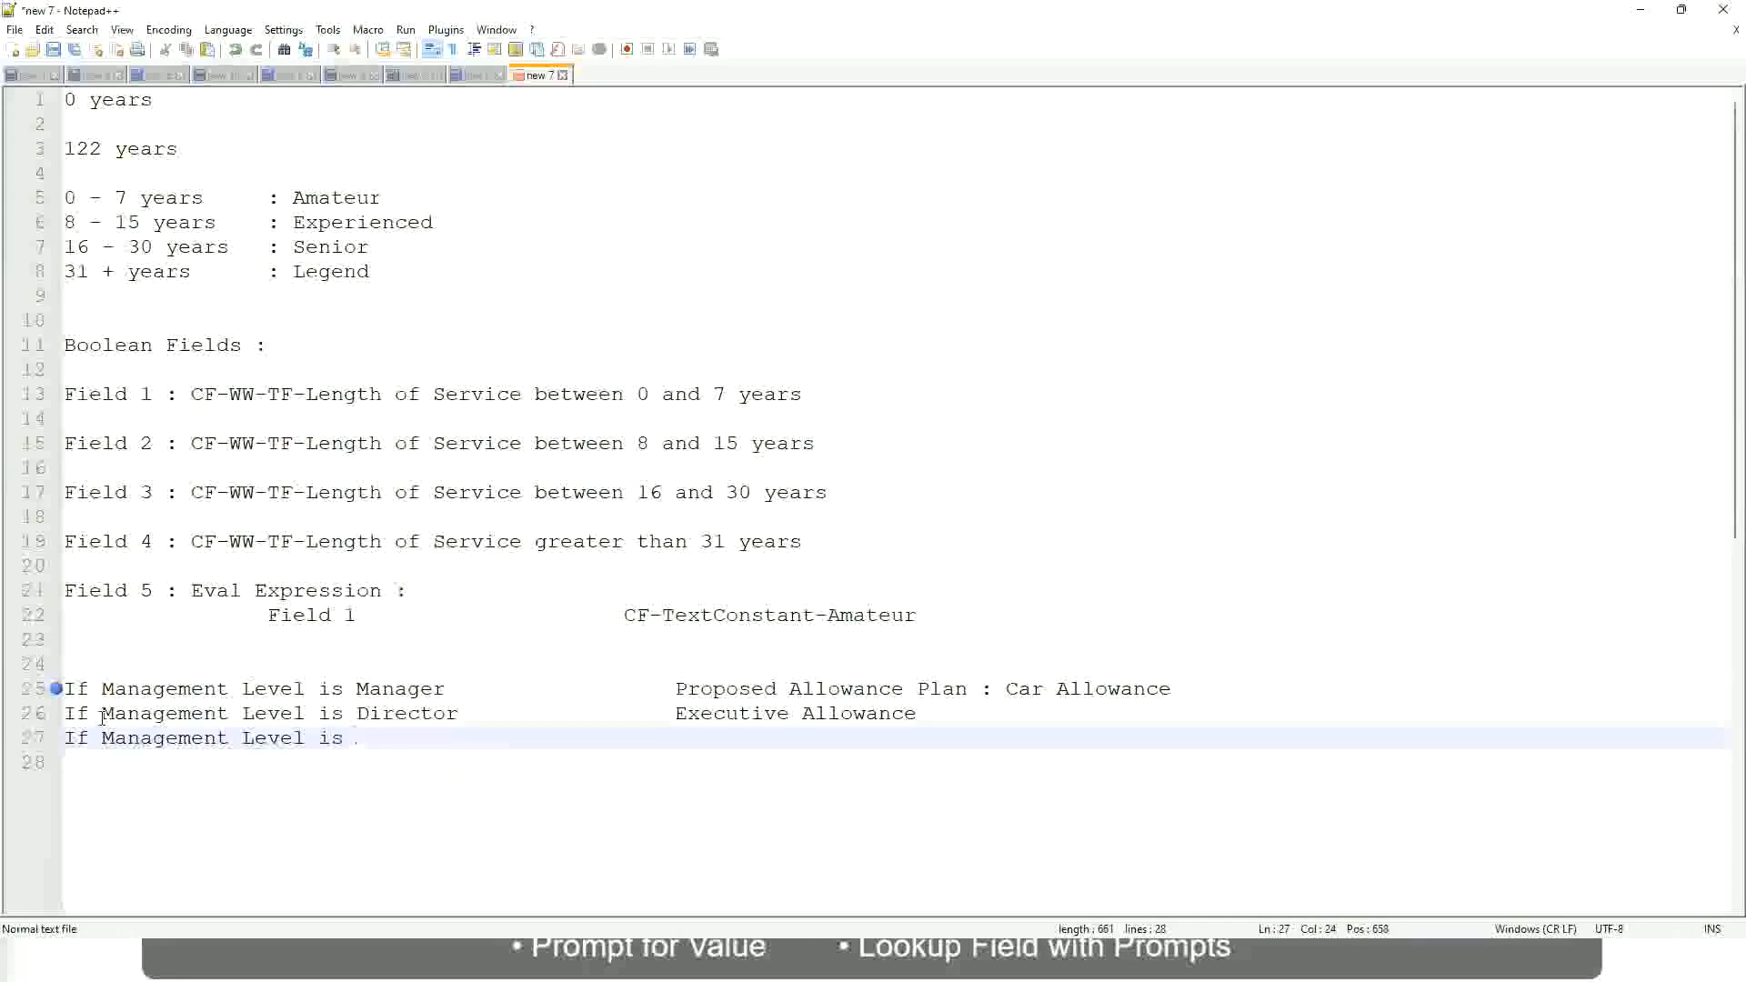
# Complete the line 27 condition with "CEO" and add the outcome "CEO Allowance", aligned with the outcomes above
pyautogui.write('CEO')
pyautogui.press('Tab')
pyautogui.press('Tab')
pyautogui.write('CEO Allowance')
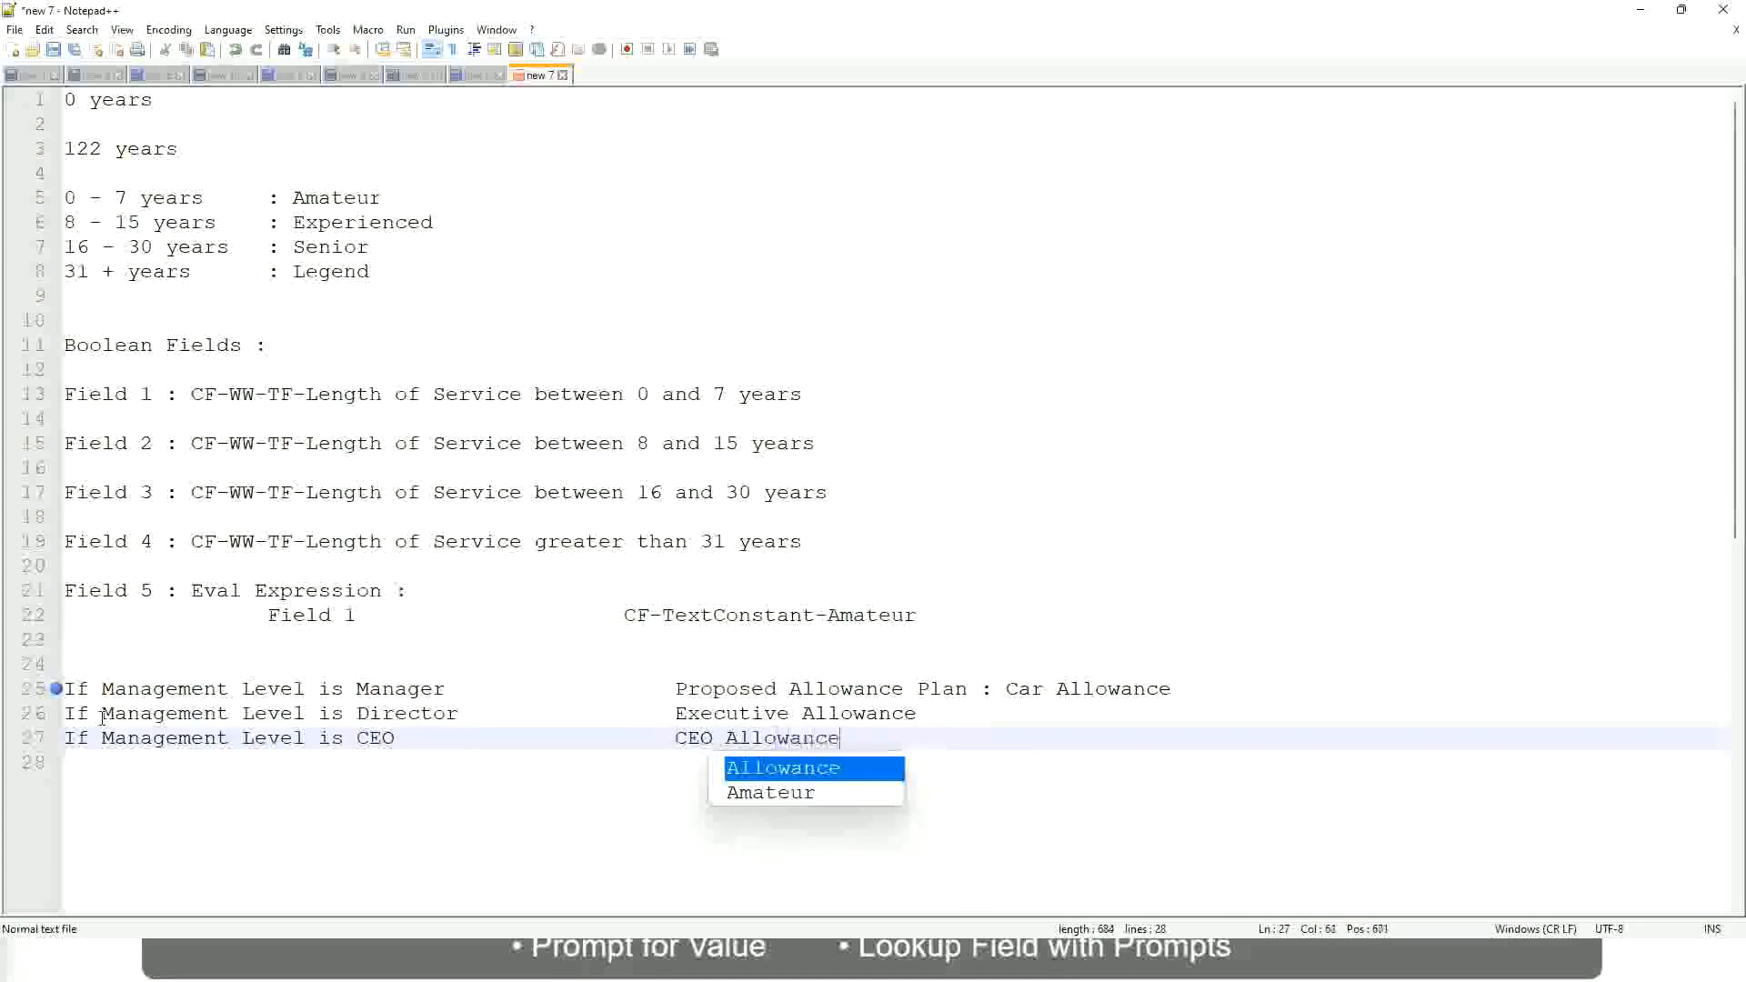
pyautogui.press('Escape')
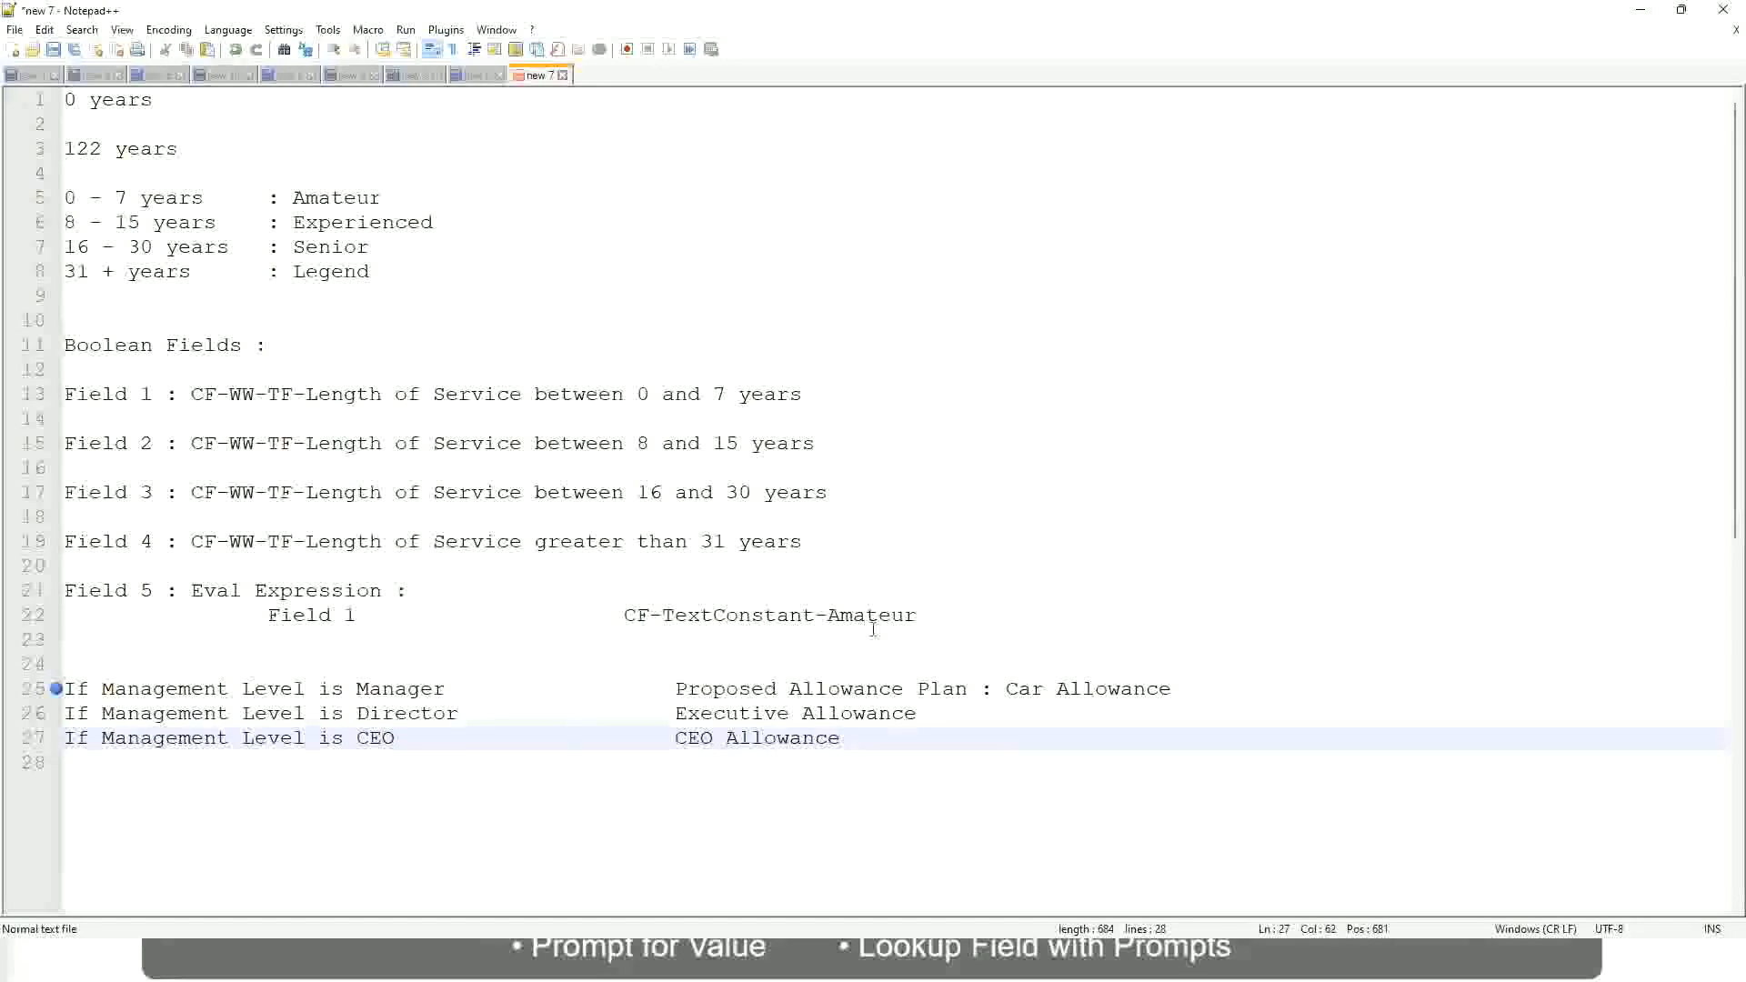
pyautogui.click(1006, 689)
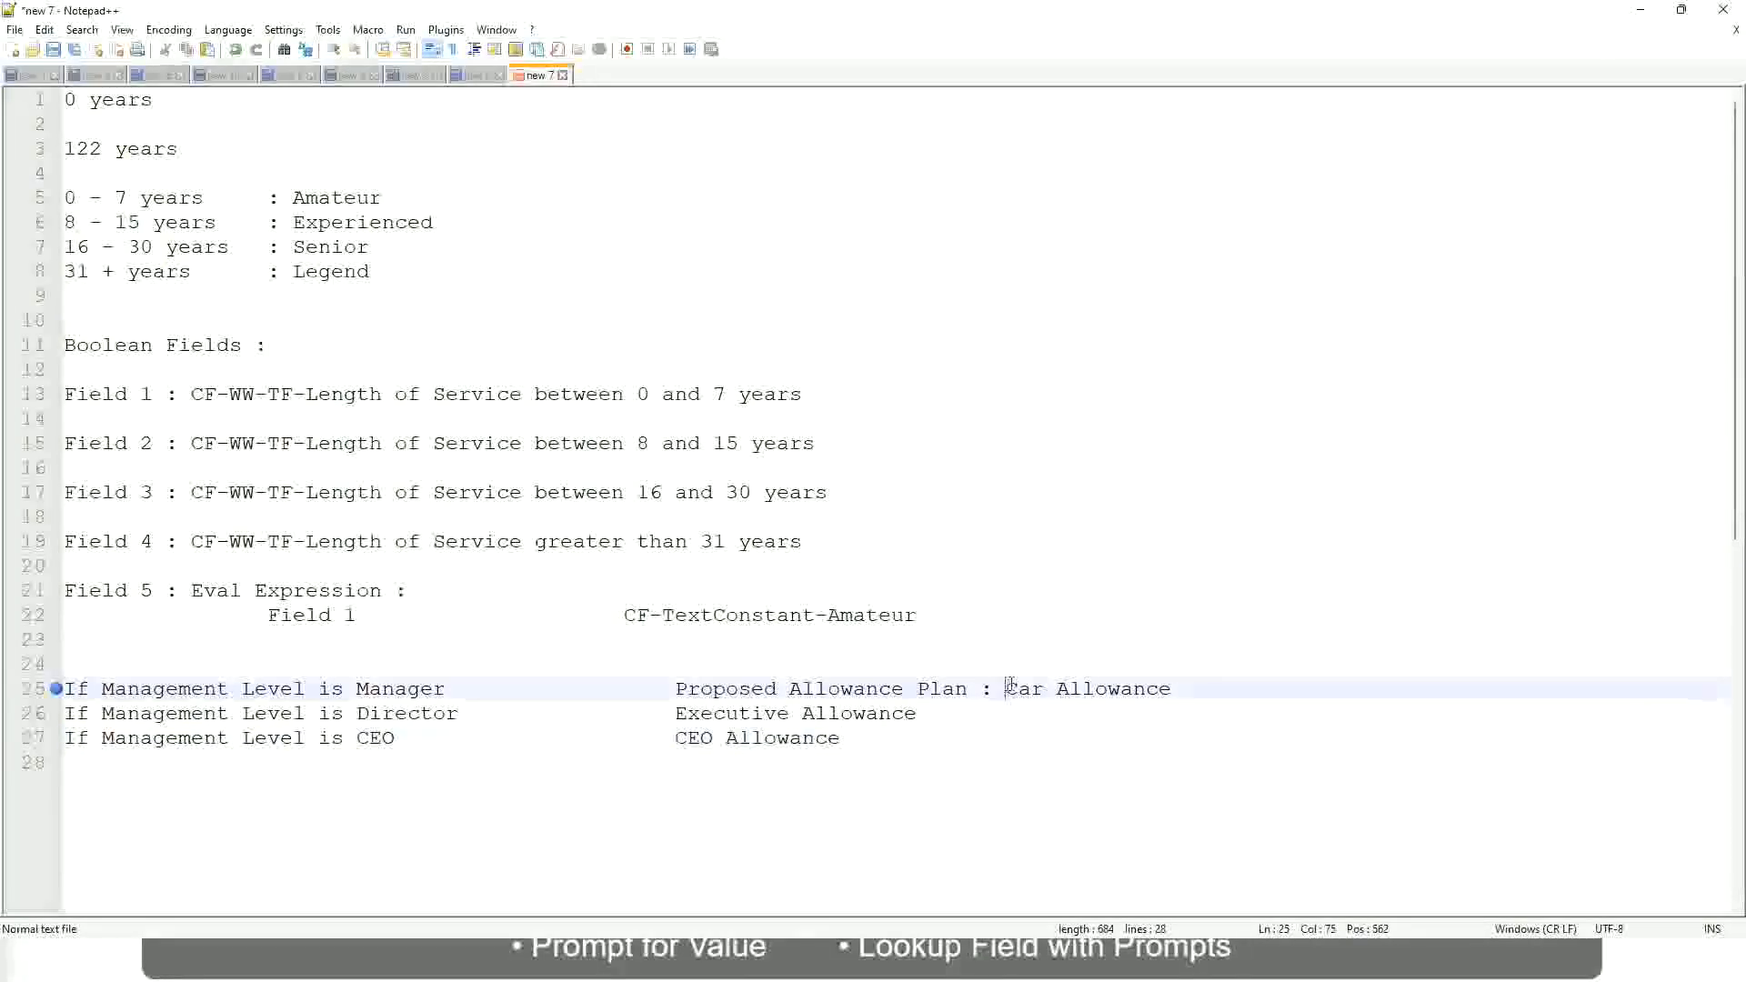
pyautogui.moveTo(1006, 688); pyautogui.dragTo(1174, 684)
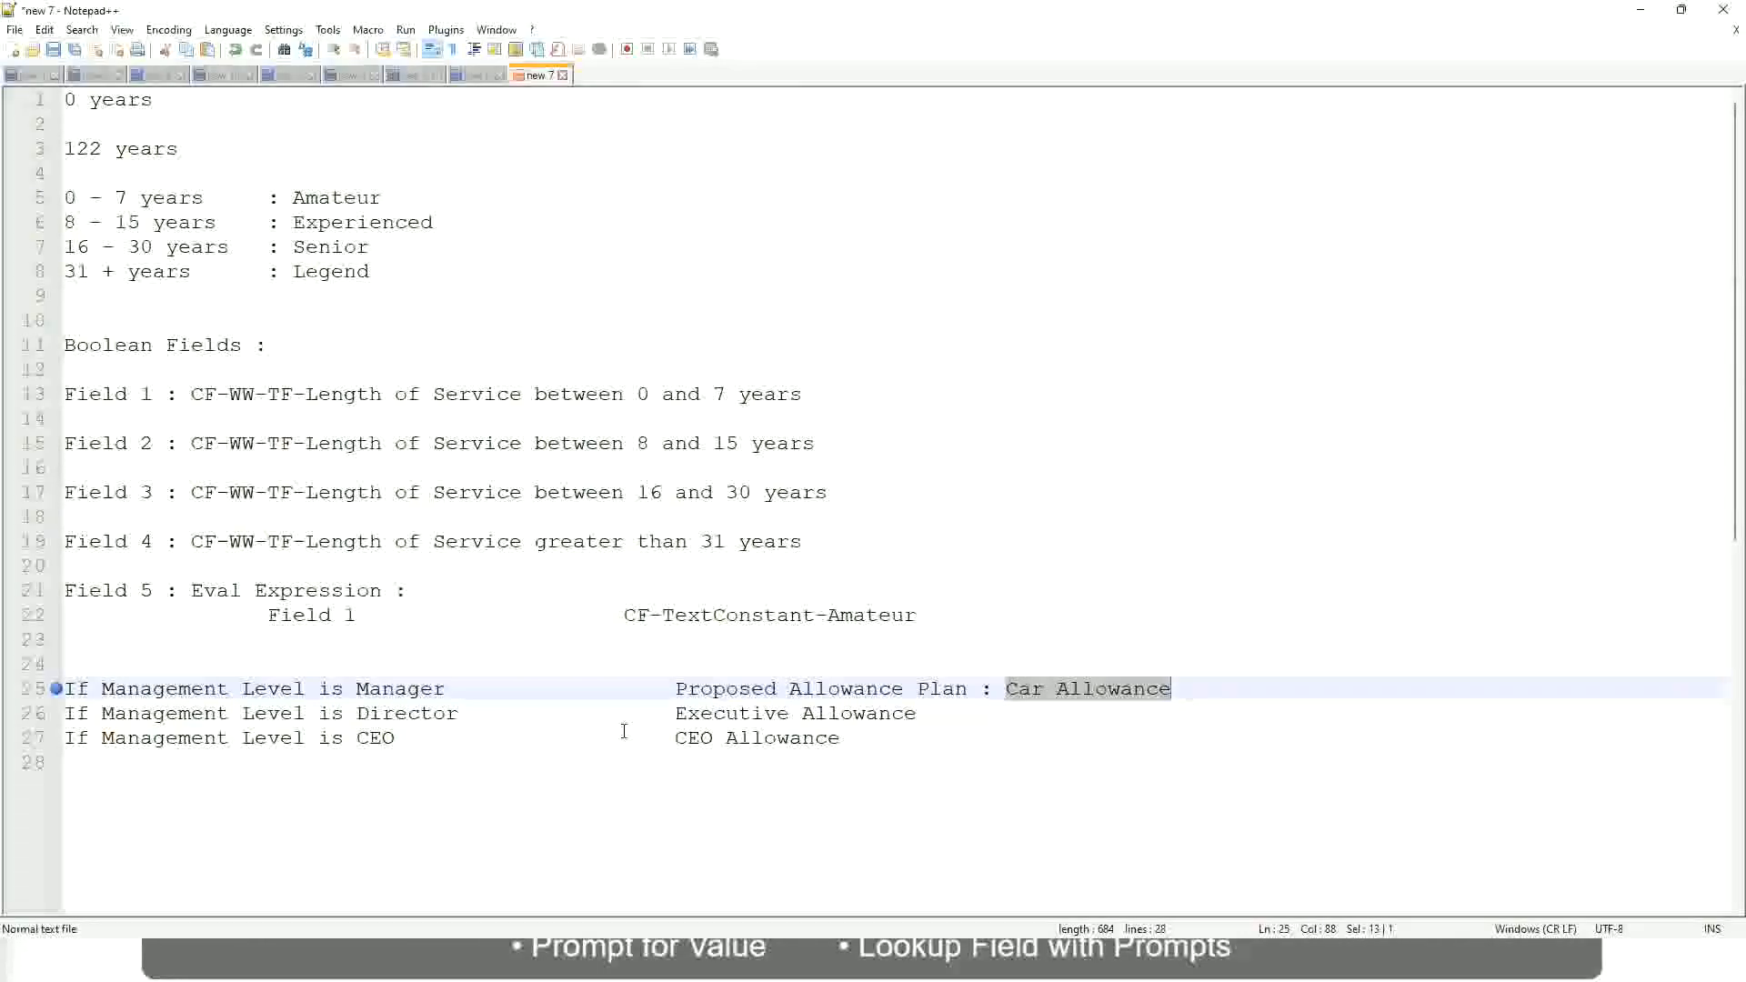
pyautogui.click(813, 688)
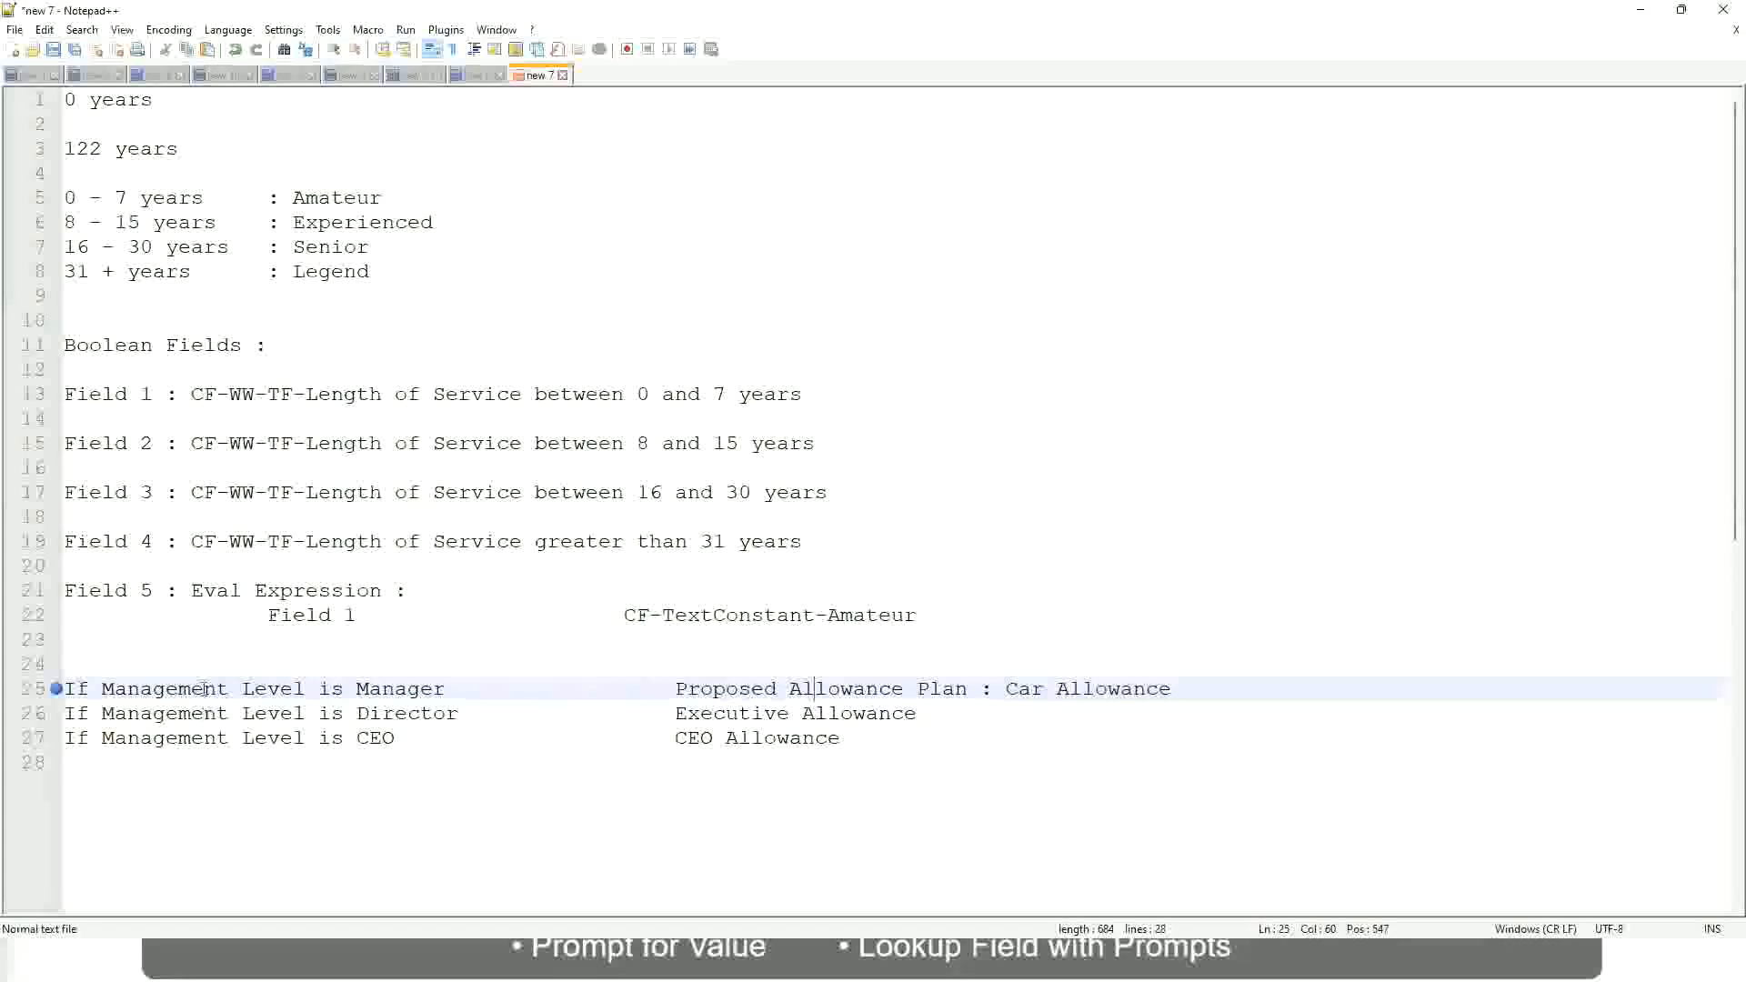
pyautogui.click(356, 689)
# Replace the whole outcome text on the Manager line with "First Line Manager"
pyautogui.moveTo(678, 689); pyautogui.dragTo(1197, 682)
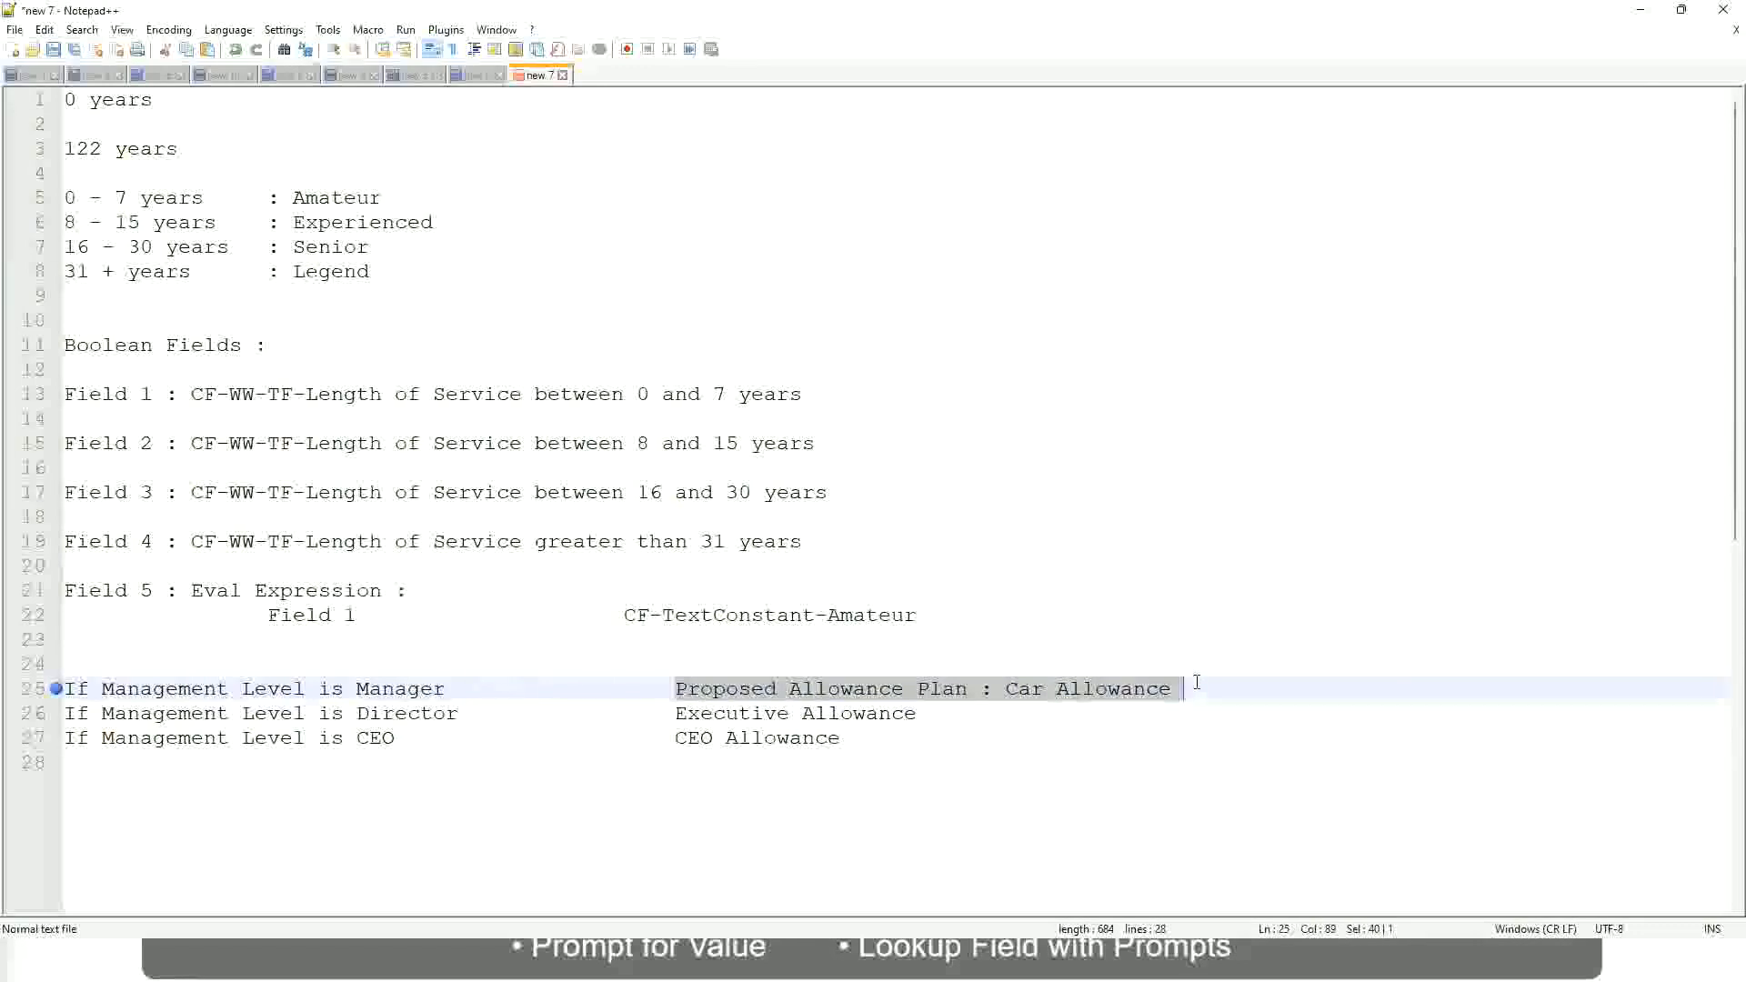
pyautogui.write('Managers')
pyautogui.press('BackSpace')
pyautogui.press('BackSpace')
pyautogui.press('BackSpace')
pyautogui.press('BackSpace')
pyautogui.press('BackSpace')
pyautogui.press('BackSpace')
pyautogui.press('BackSpace')
pyautogui.press('BackSpace')
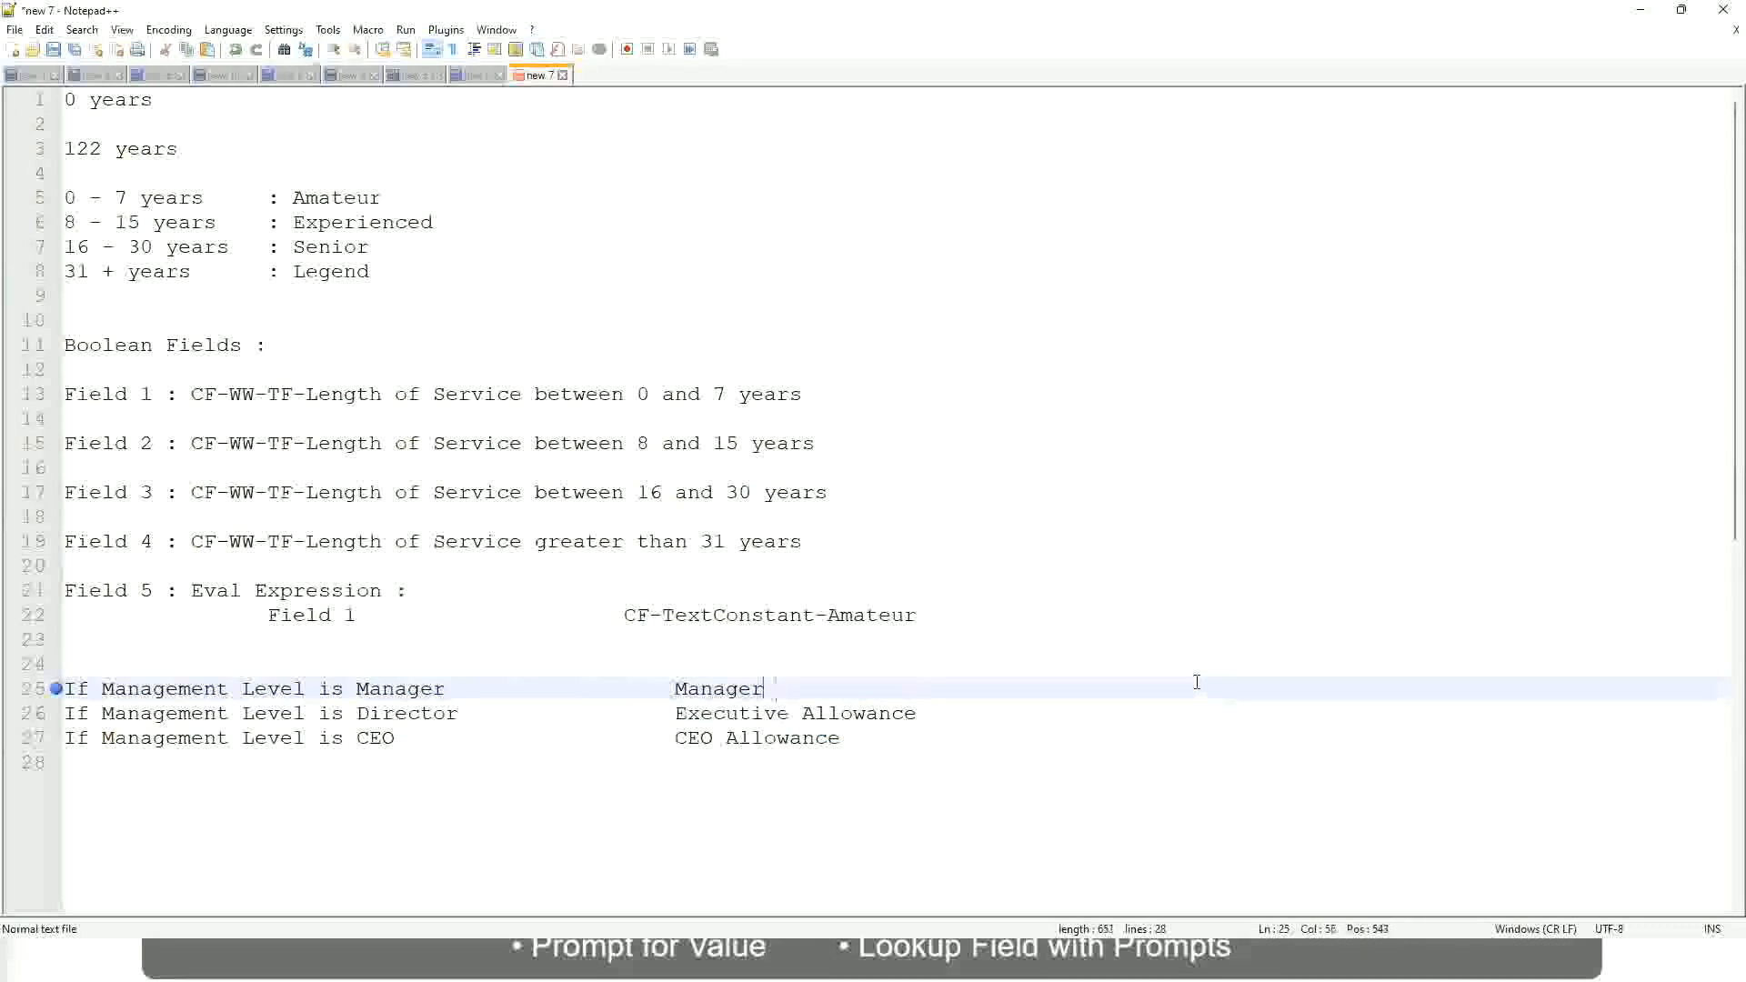
pyautogui.write('Firs')
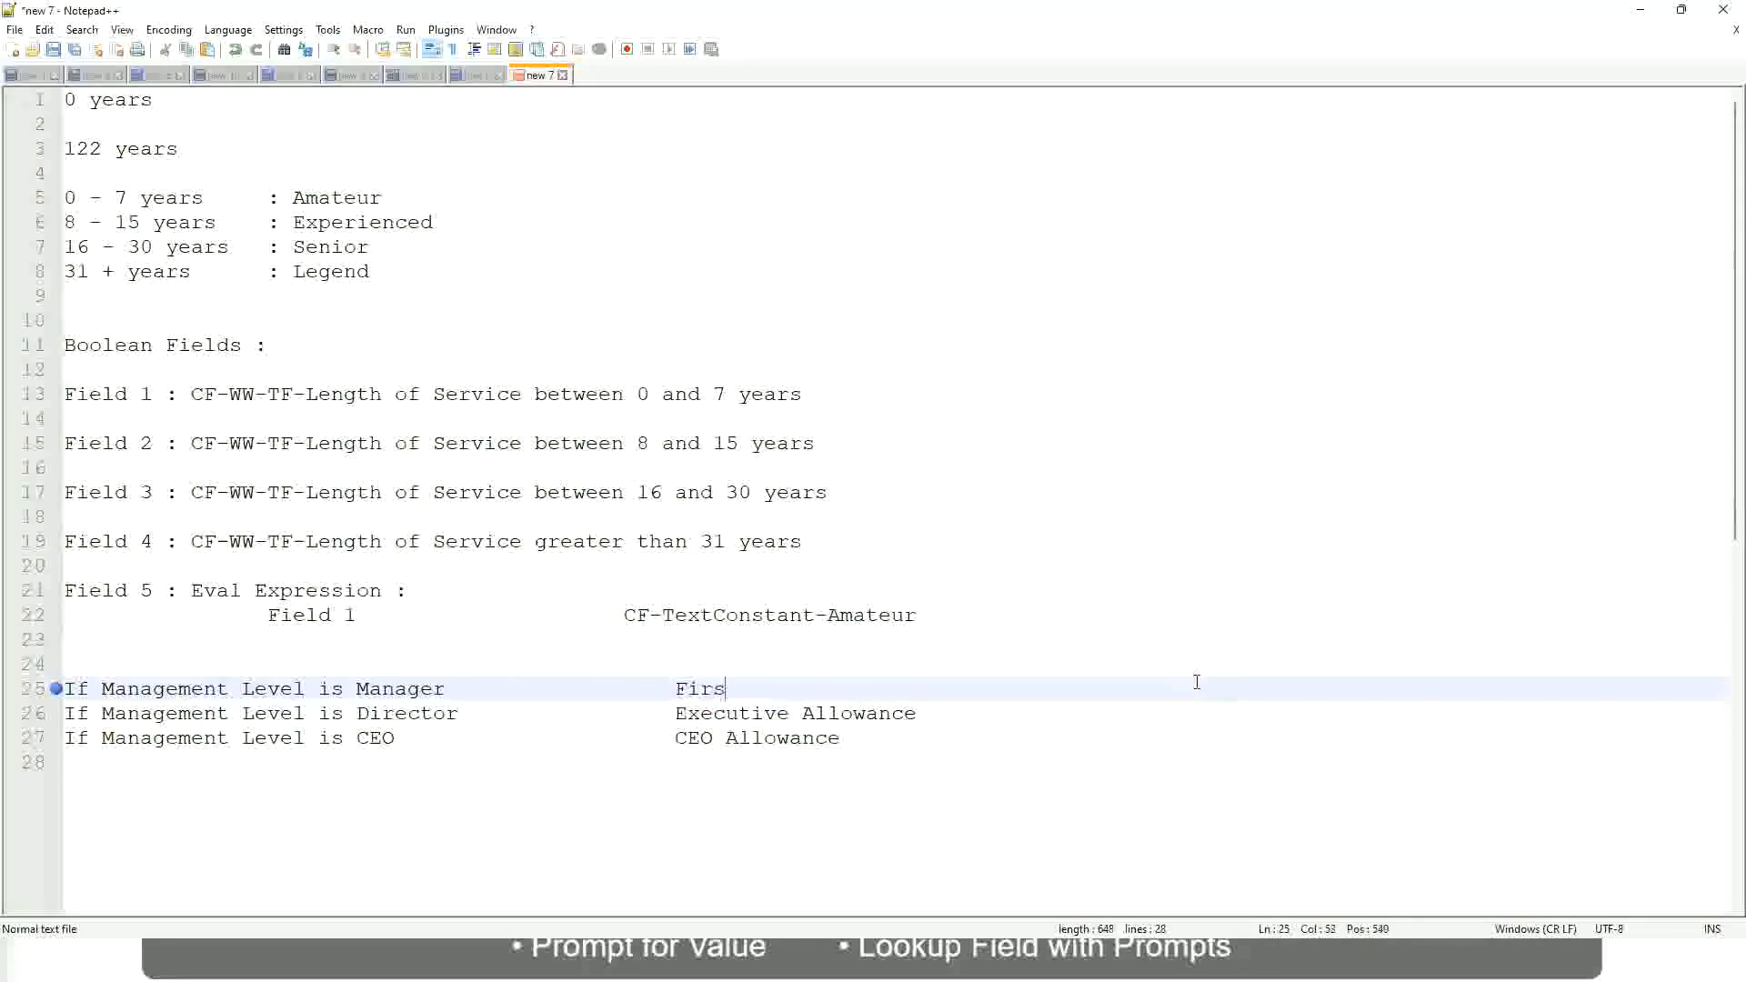
pyautogui.write('t Line Manager')
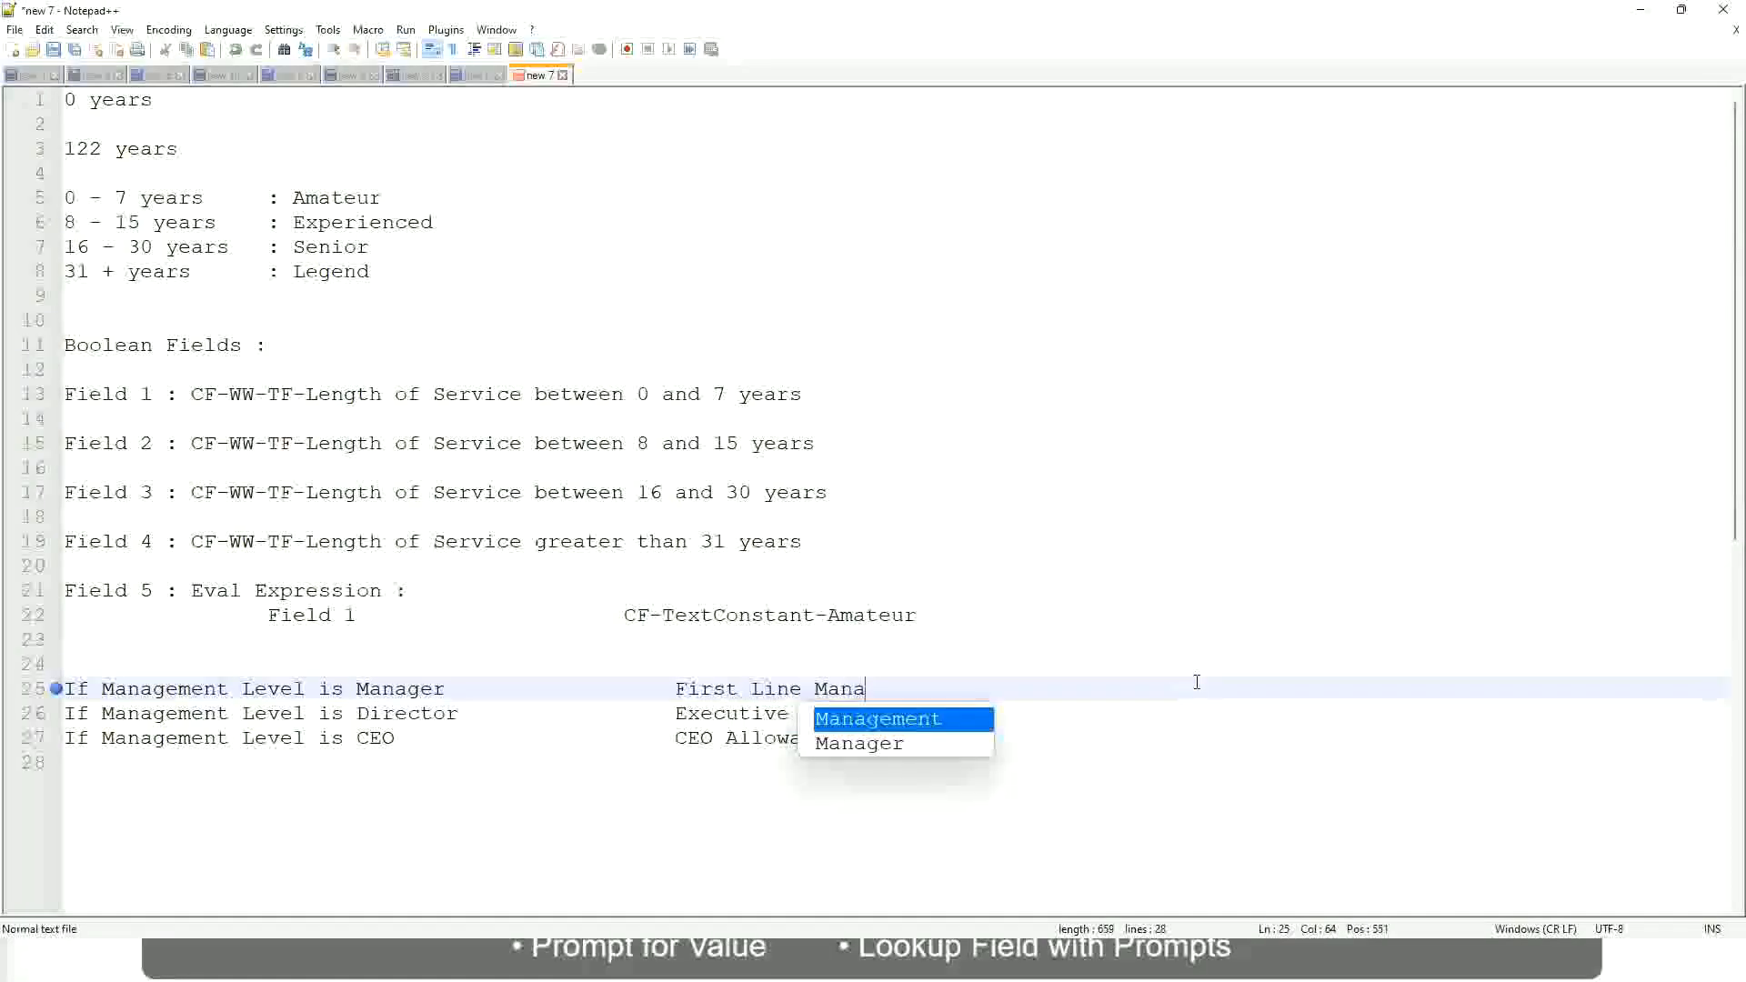
# Insert "Name of the" before "First Line Manager" in the Manager line's outcome
pyautogui.press('Left')
pyautogui.press('Left')
pyautogui.press('Left')
pyautogui.press('Left')
pyautogui.press('Left')
pyautogui.press('Left')
pyautogui.press('Left')
pyautogui.press('Left')
pyautogui.press('Left')
pyautogui.press('Left')
pyautogui.press('Left')
pyautogui.press('Left')
pyautogui.press('Left')
pyautogui.press('Left')
pyautogui.press('Left')
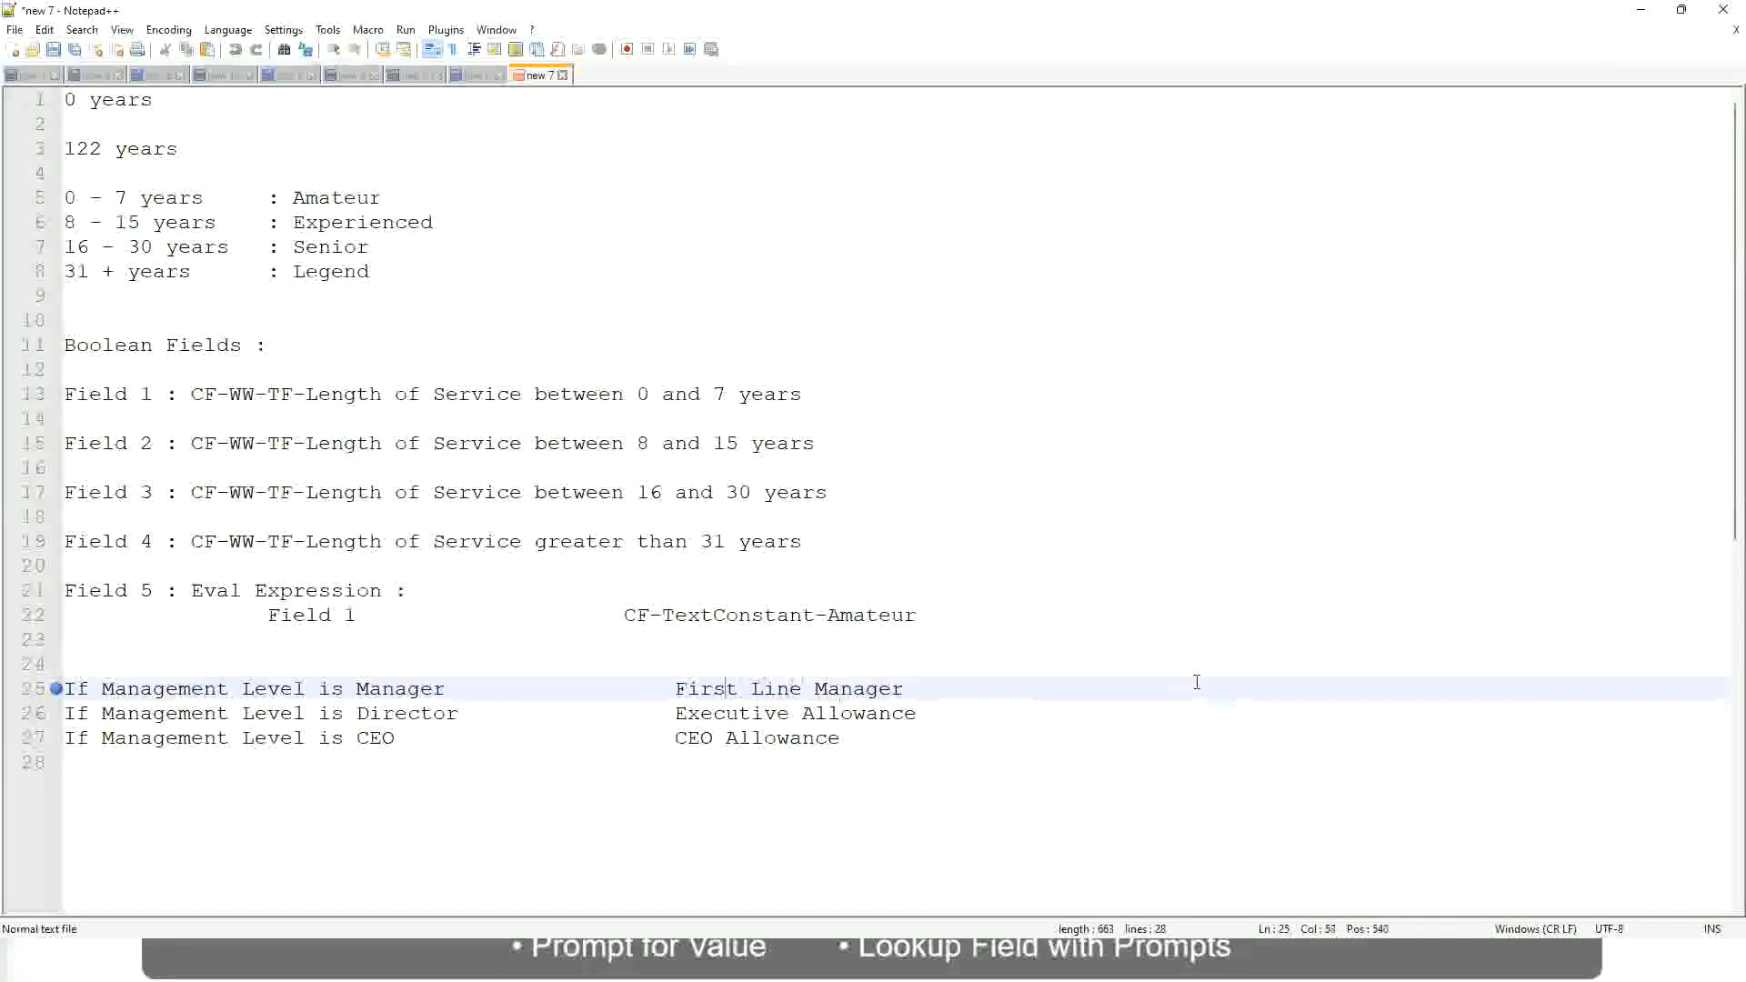
pyautogui.write('Name of the')
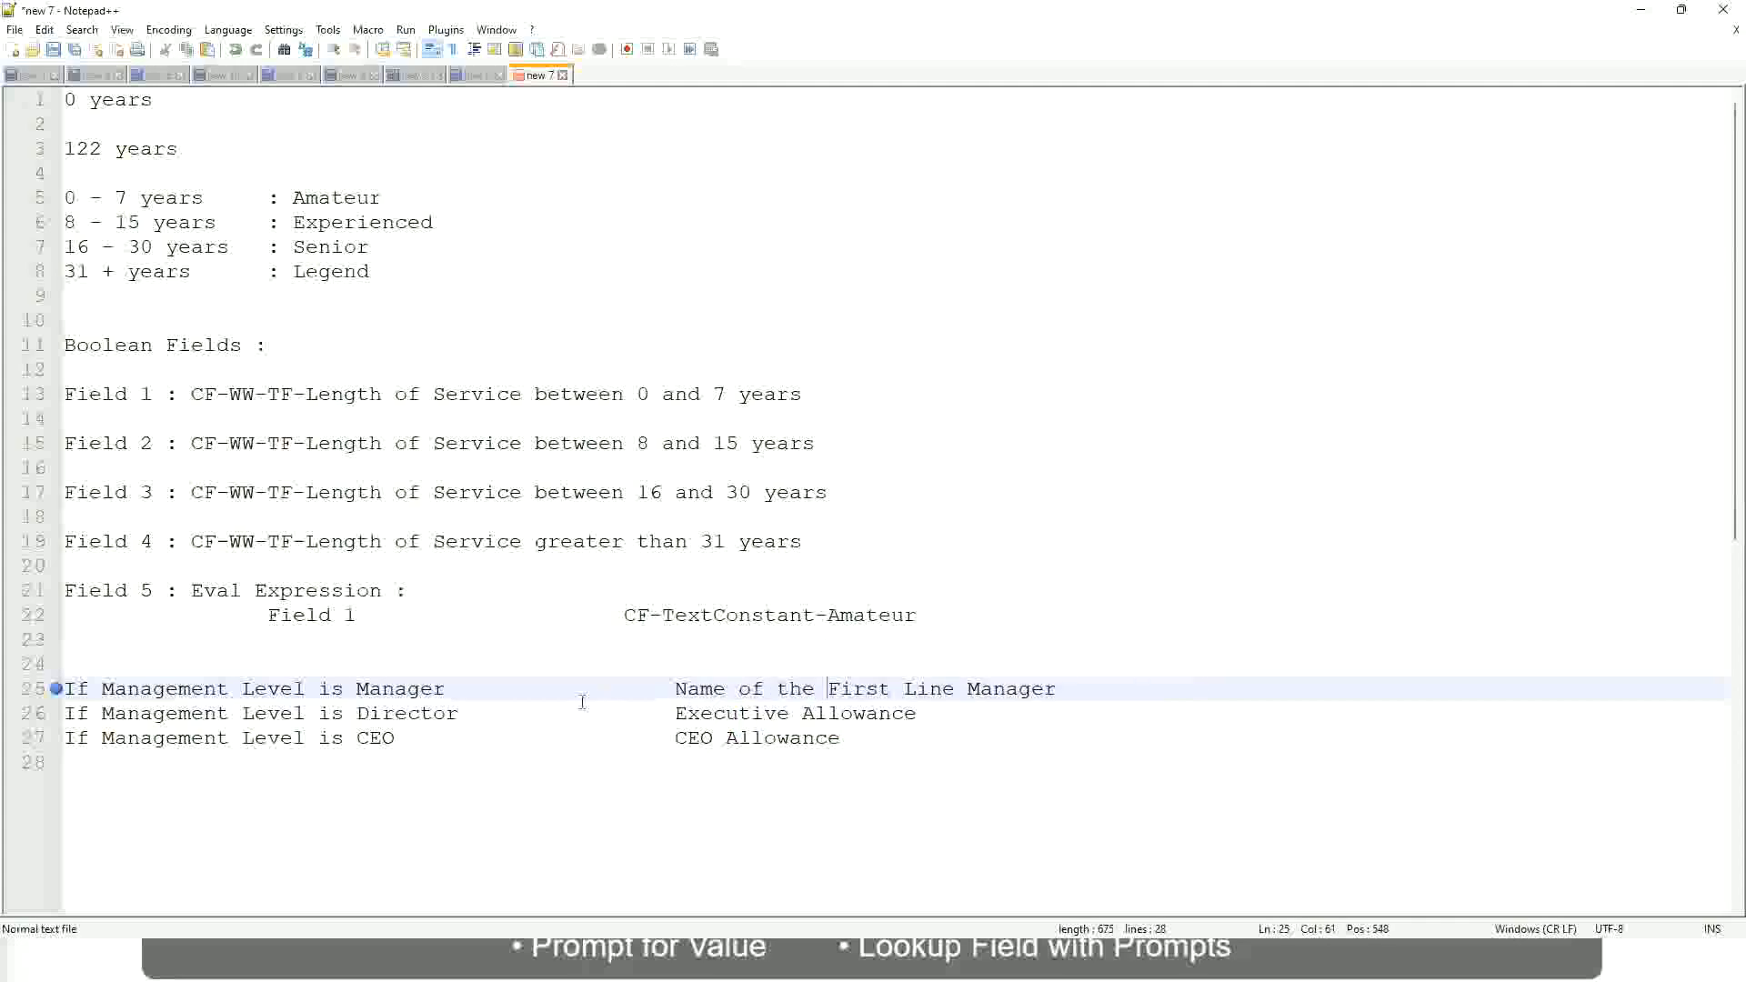
# Replace "Executive Allowance" on the Director line with "Name of"
pyautogui.moveTo(674, 715); pyautogui.dragTo(918, 714)
pyautogui.write('Name ')
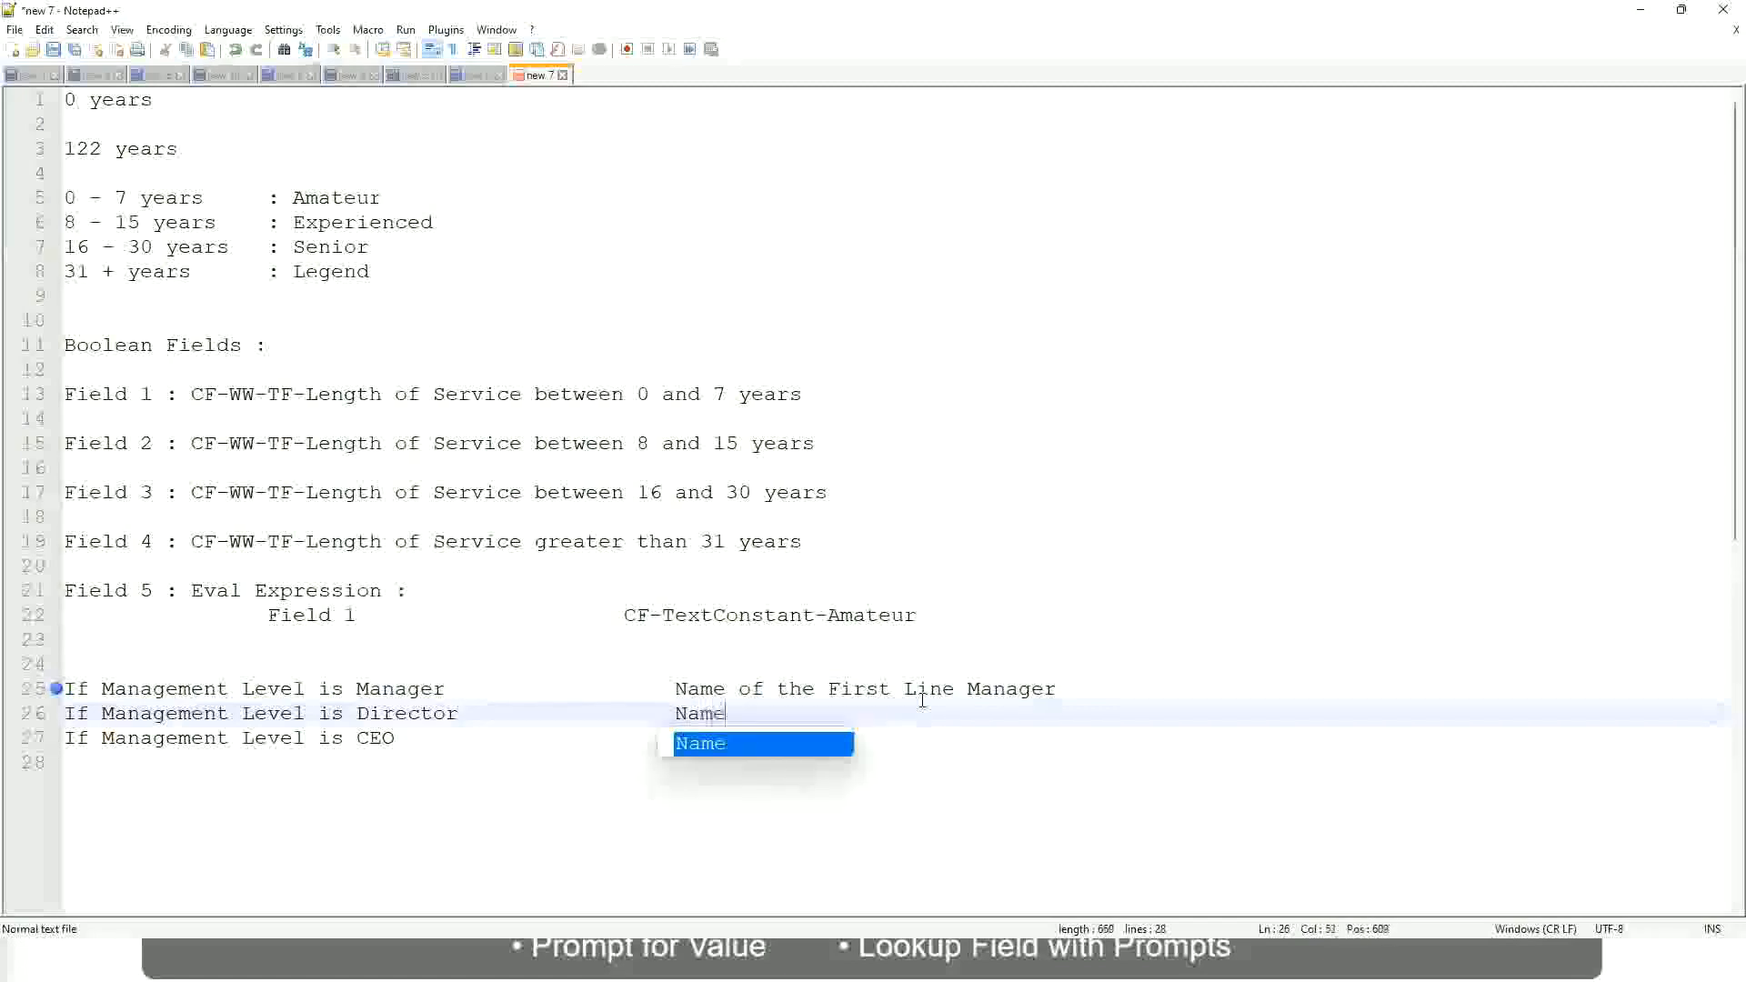
pyautogui.write('of ')
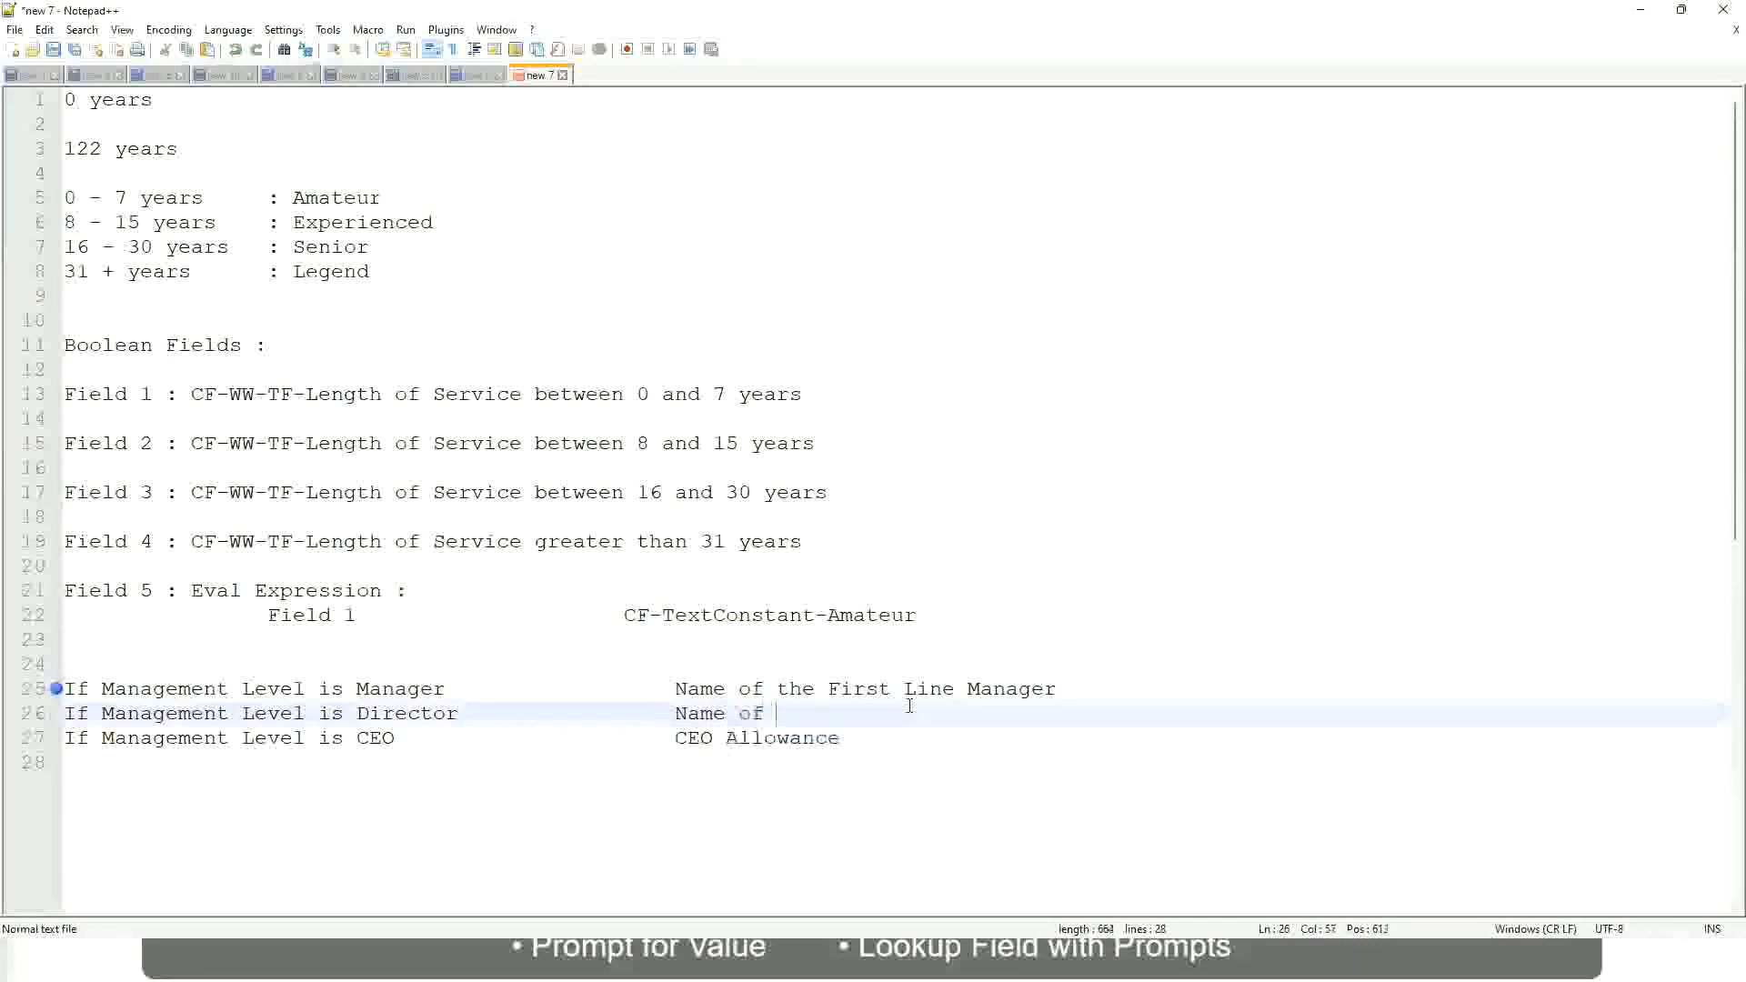
pyautogui.write('the First')
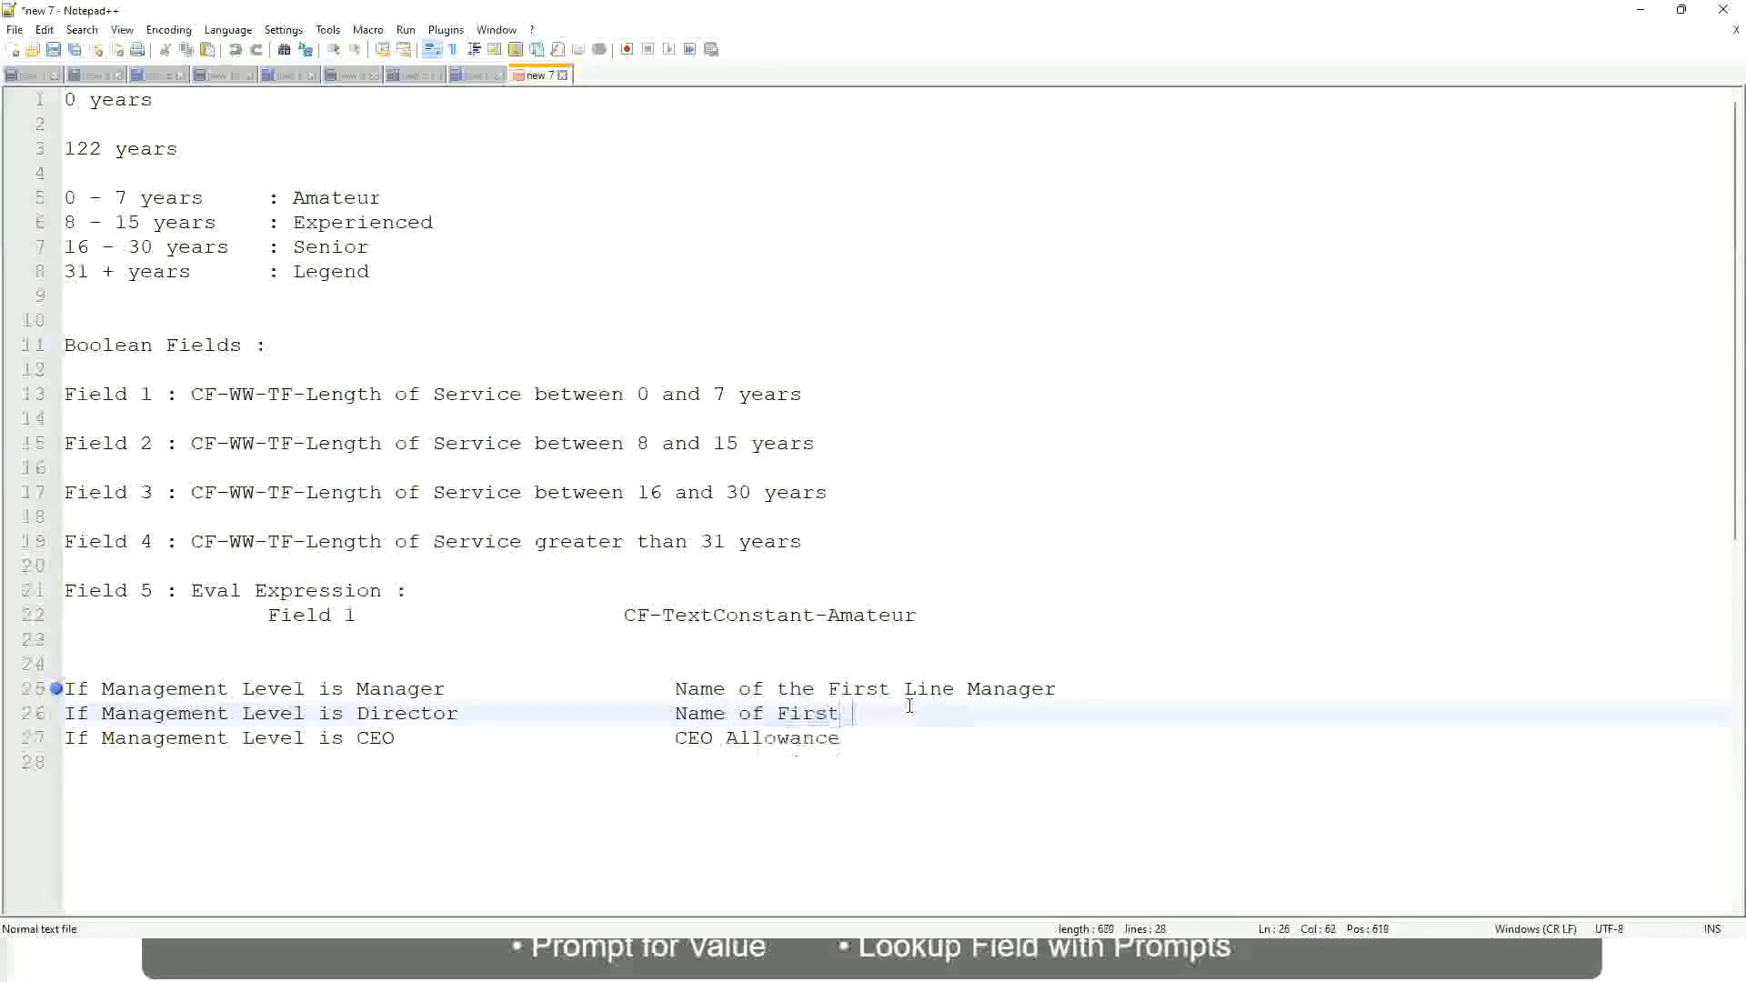
pyautogui.press('BackSpace')
pyautogui.press('BackSpace')
pyautogui.press('BackSpace')
pyautogui.press('BackSpace')
pyautogui.press('BackSpace')
pyautogui.press('BackSpace')
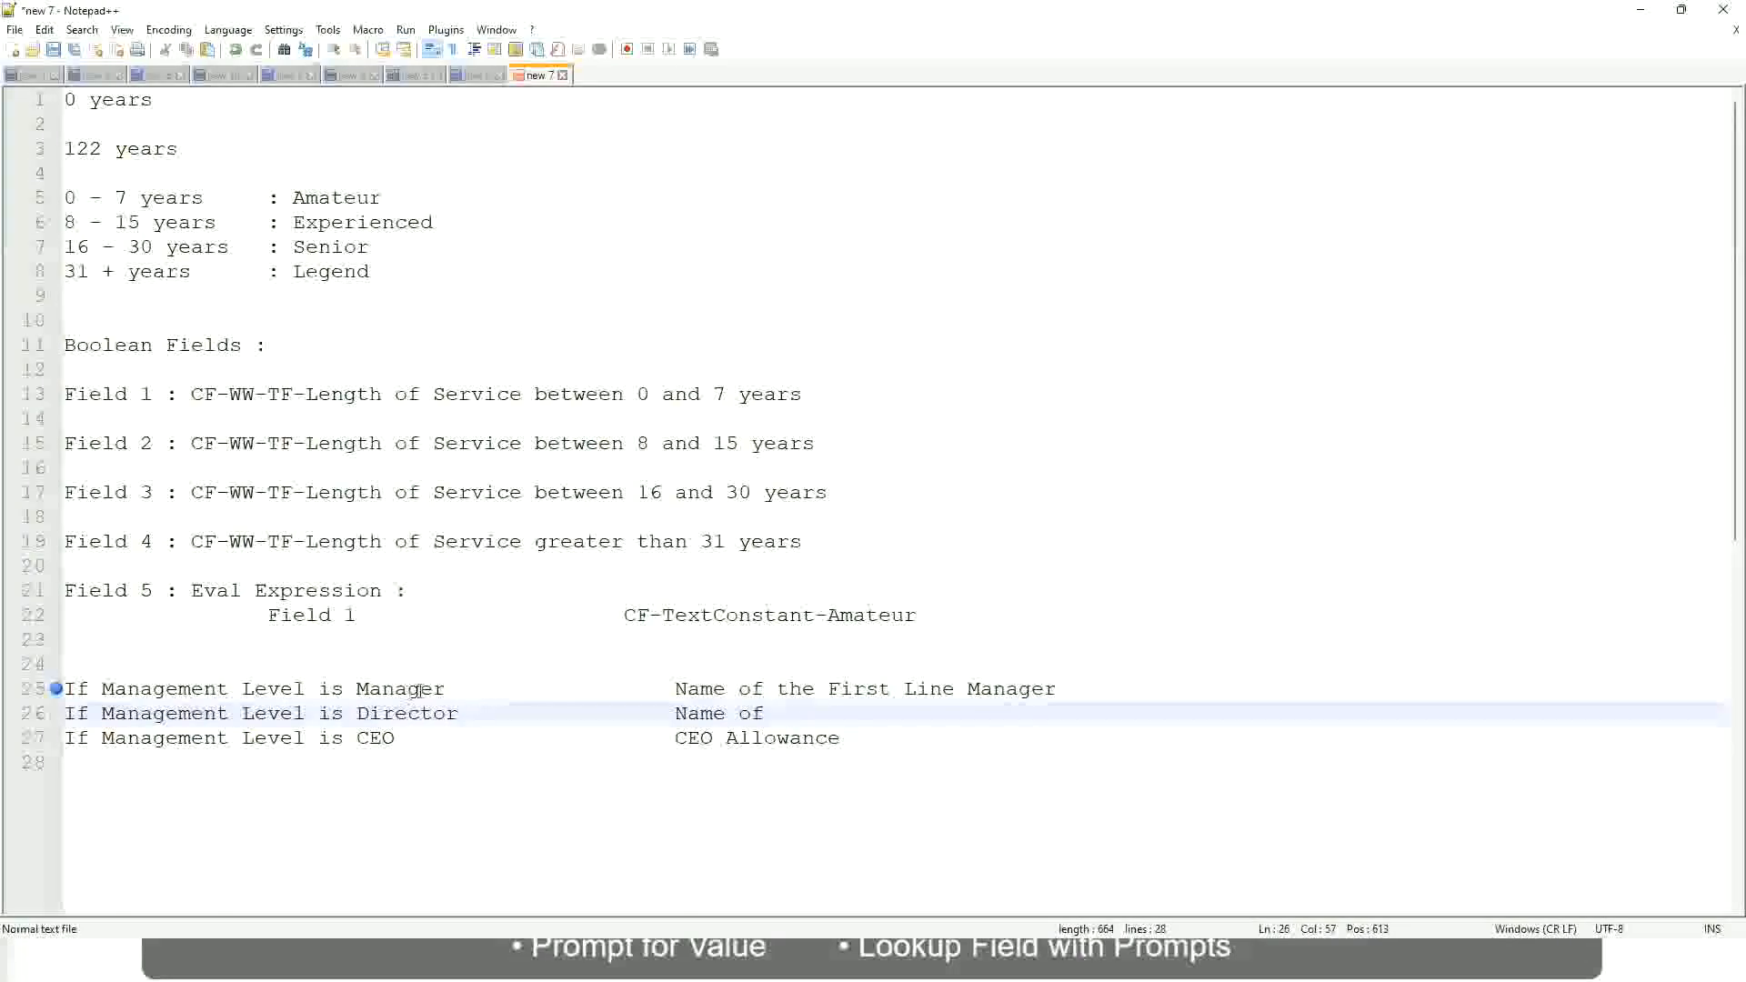
# Change "First" to "Second" in the Manager line's outcome and complete the Director line's outcome as "Name of Manager"
pyautogui.doubleClick(855, 689)
pyautogui.write('Second')
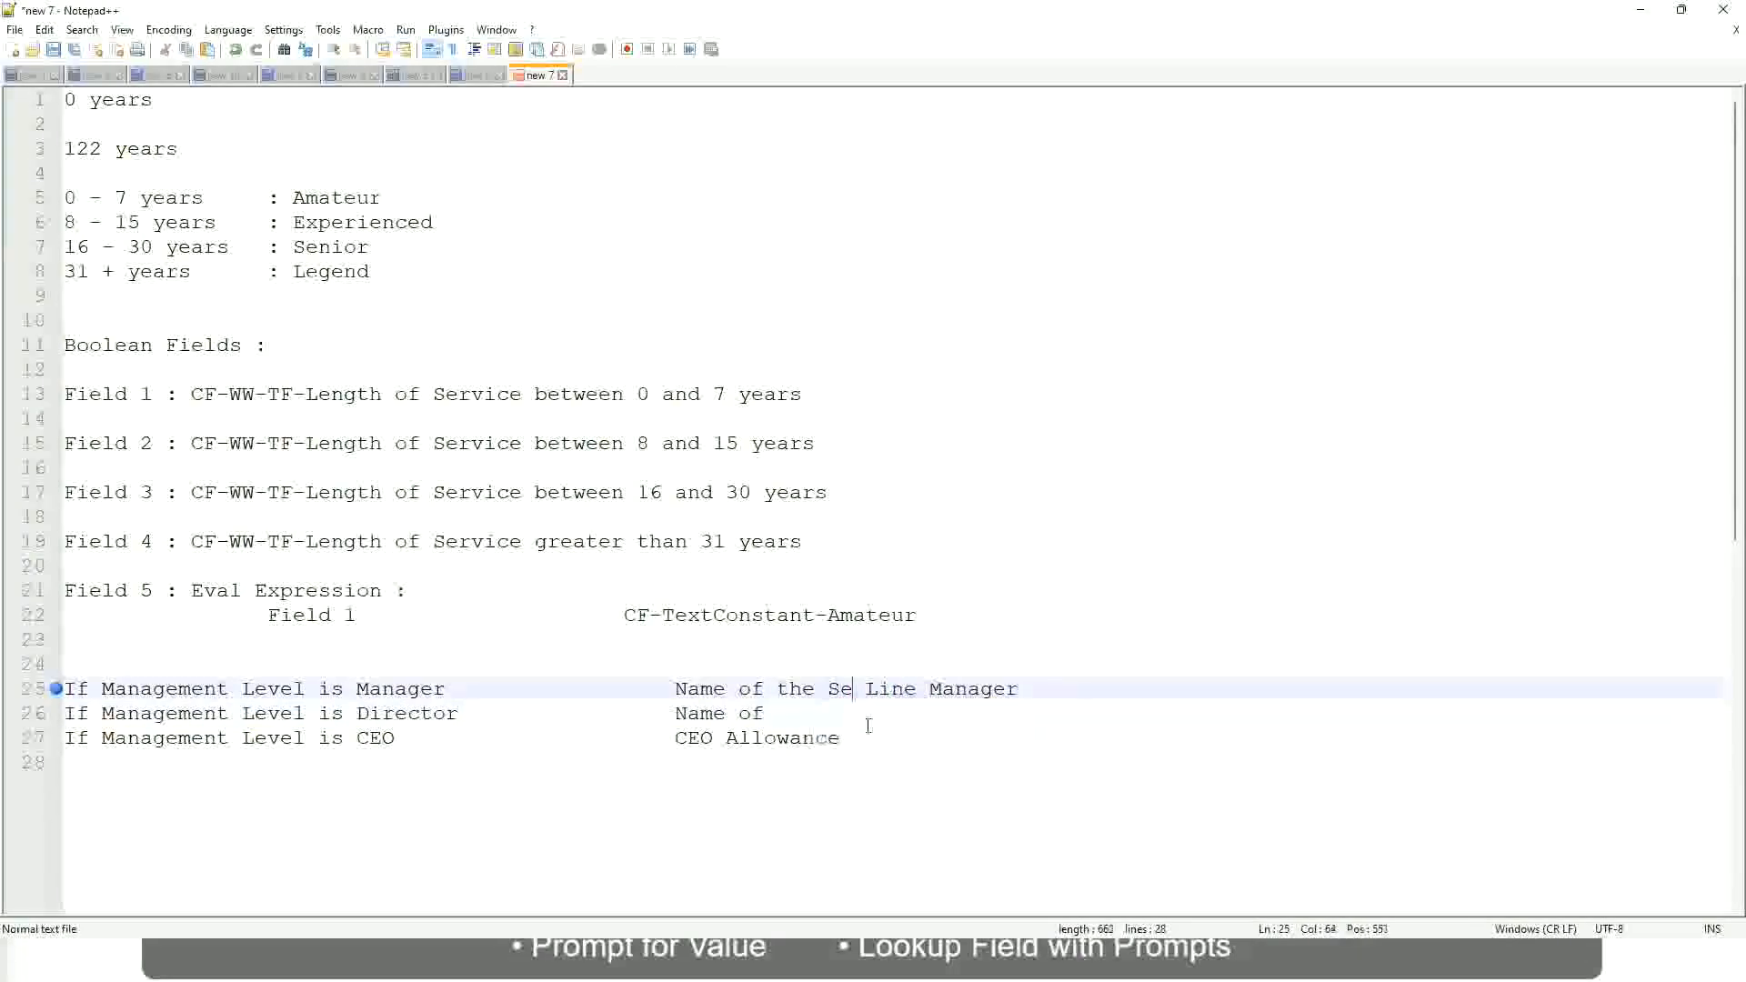
pyautogui.press('BackSpace')
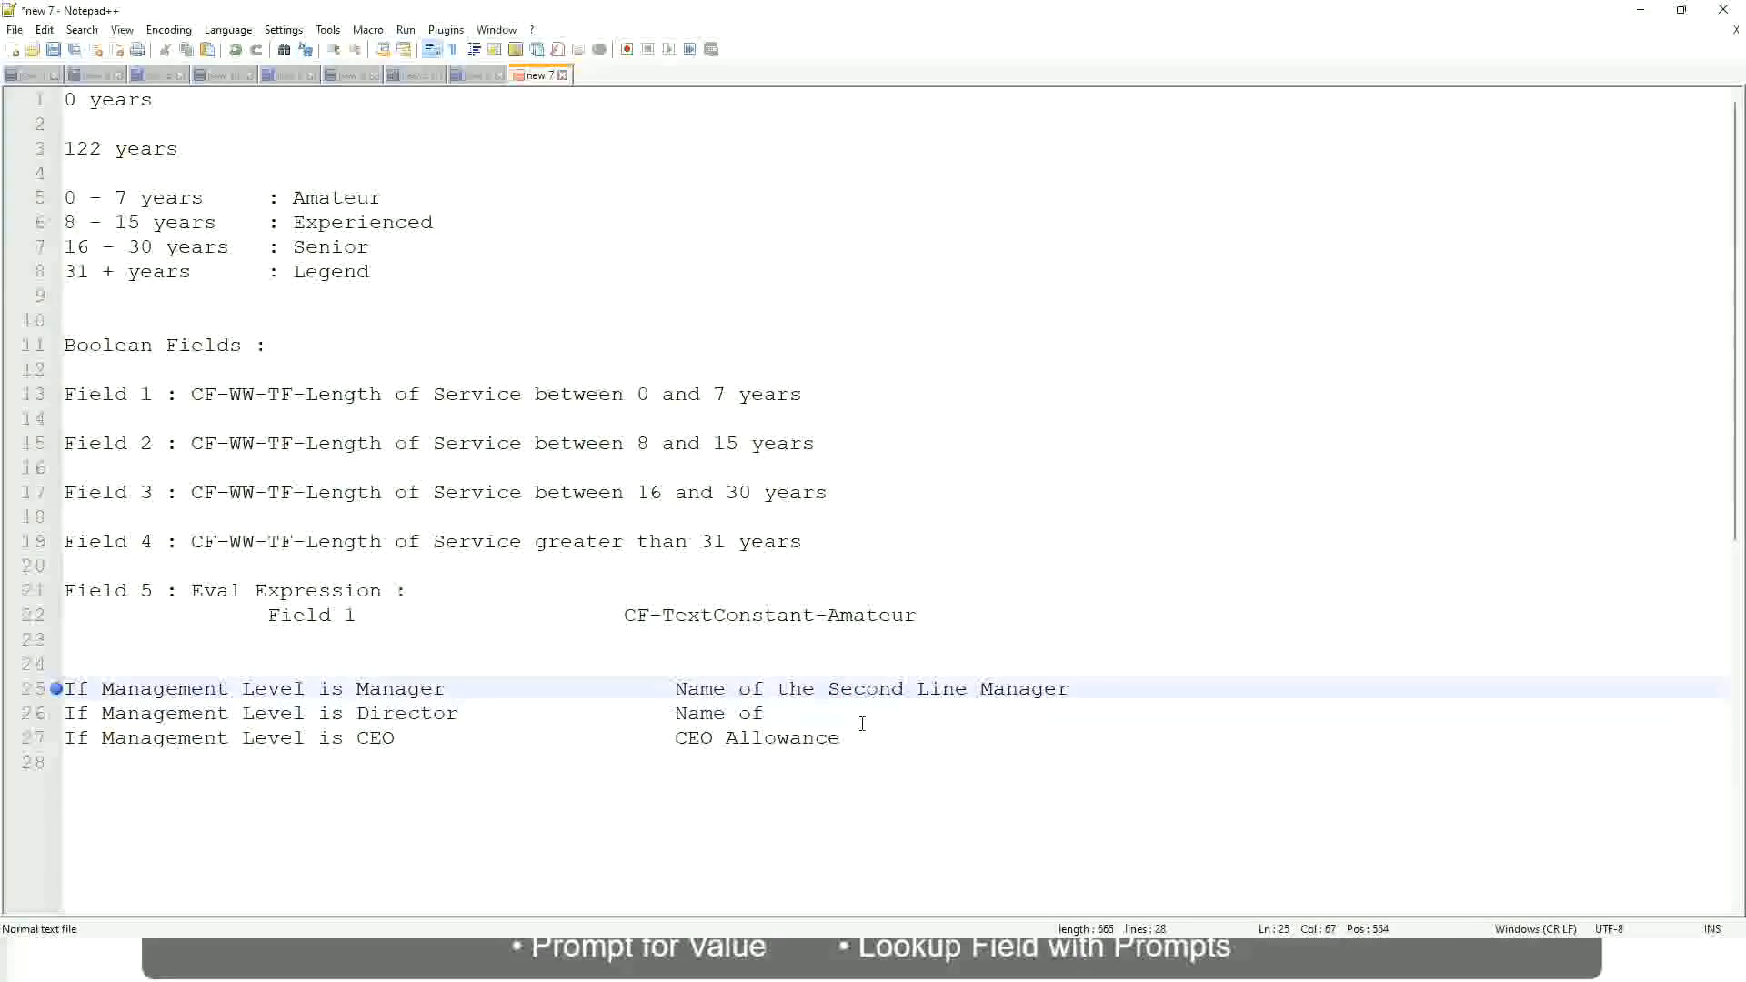
pyautogui.click(791, 713)
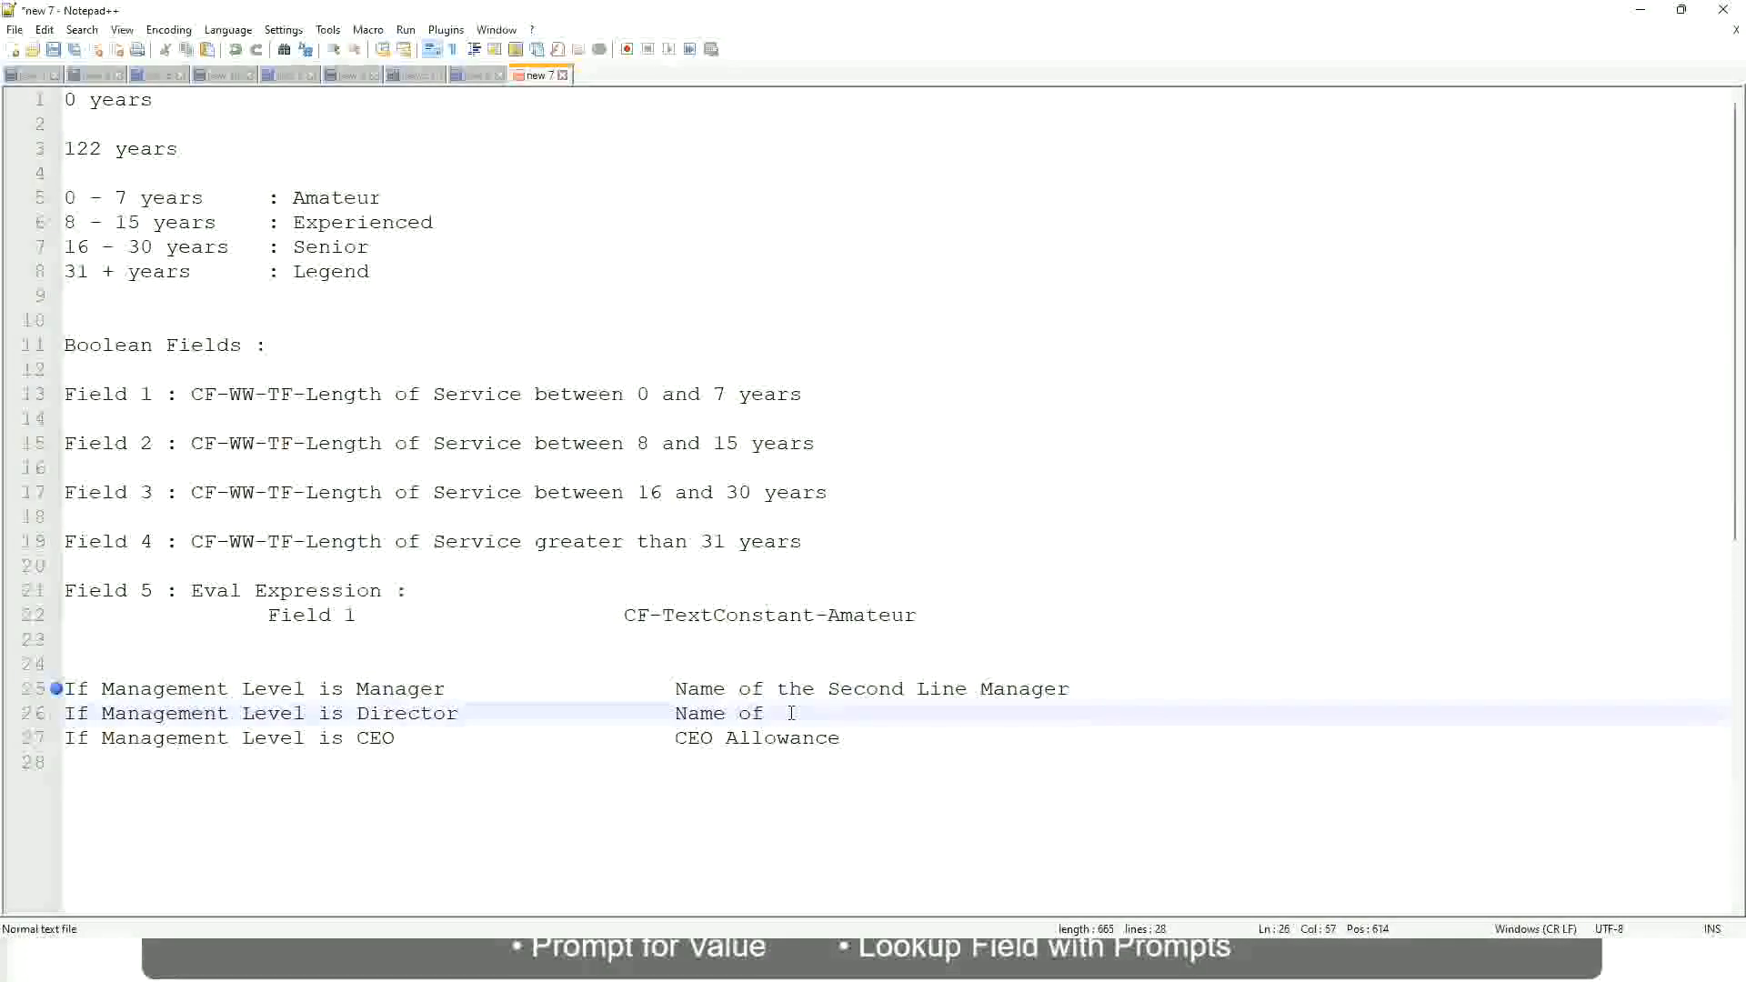
pyautogui.write('Manager')
# Replace "CEO Allowance" on the CEO line with "name of CEO/Himself/Herself"
pyautogui.click(437, 740)
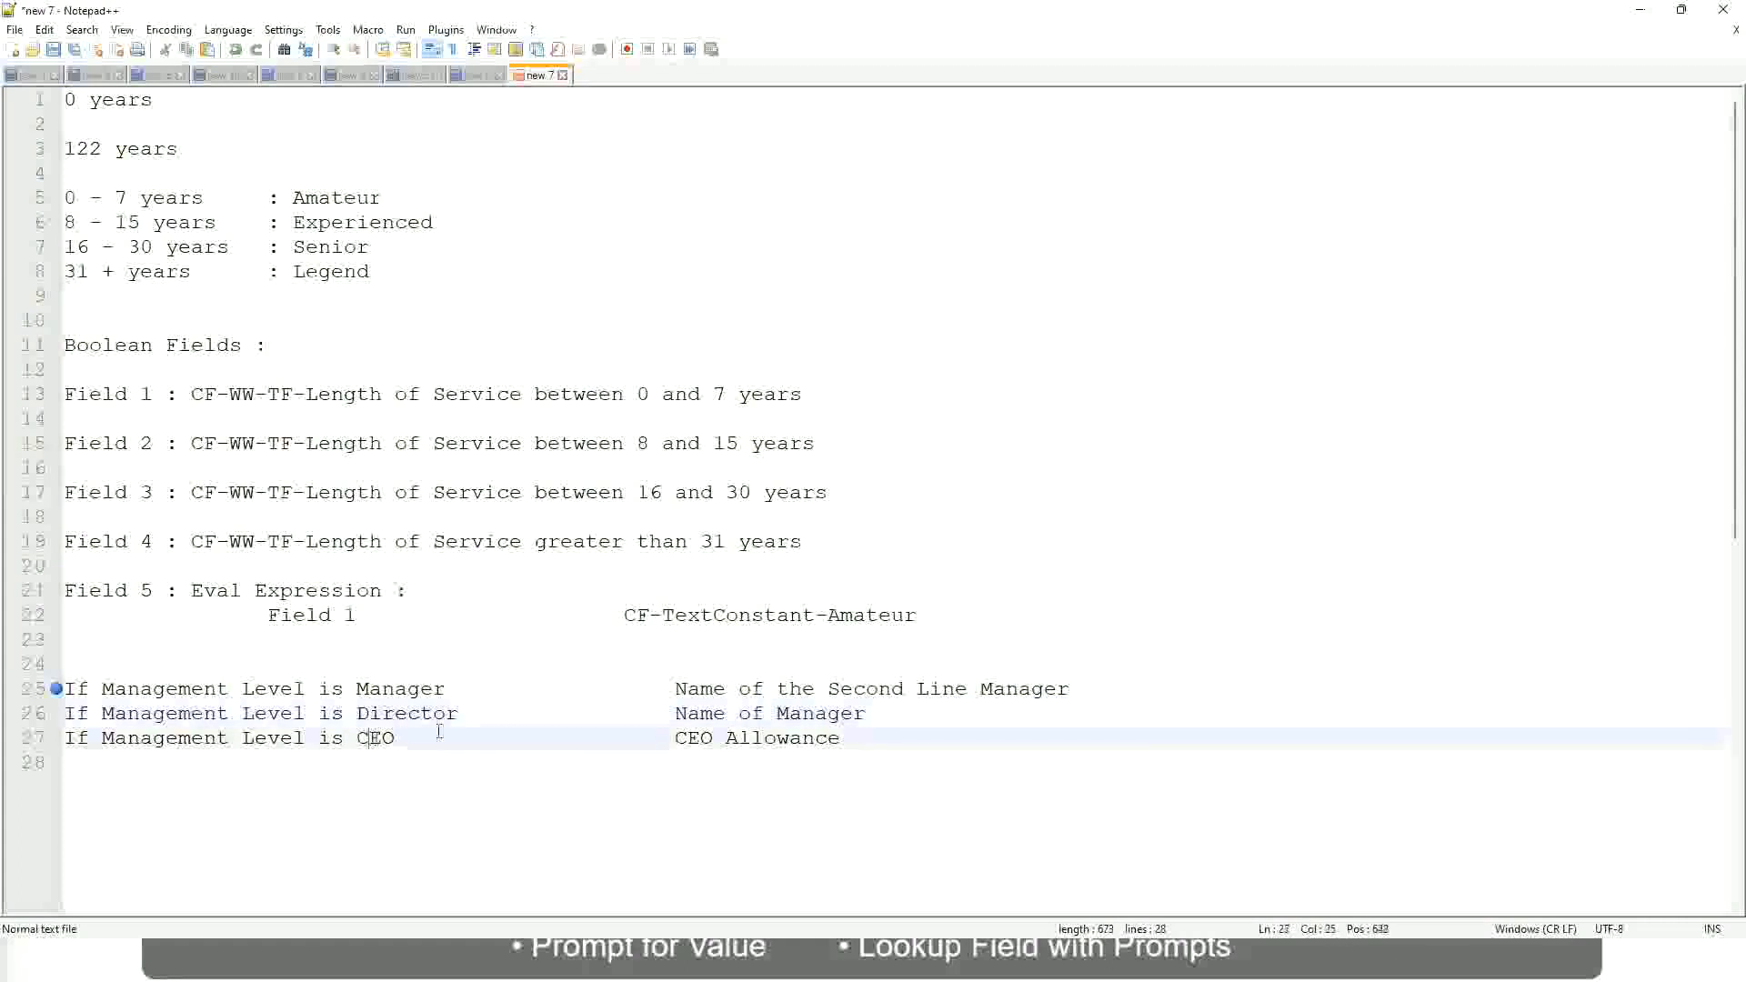
pyautogui.moveTo(675, 737); pyautogui.dragTo(864, 738)
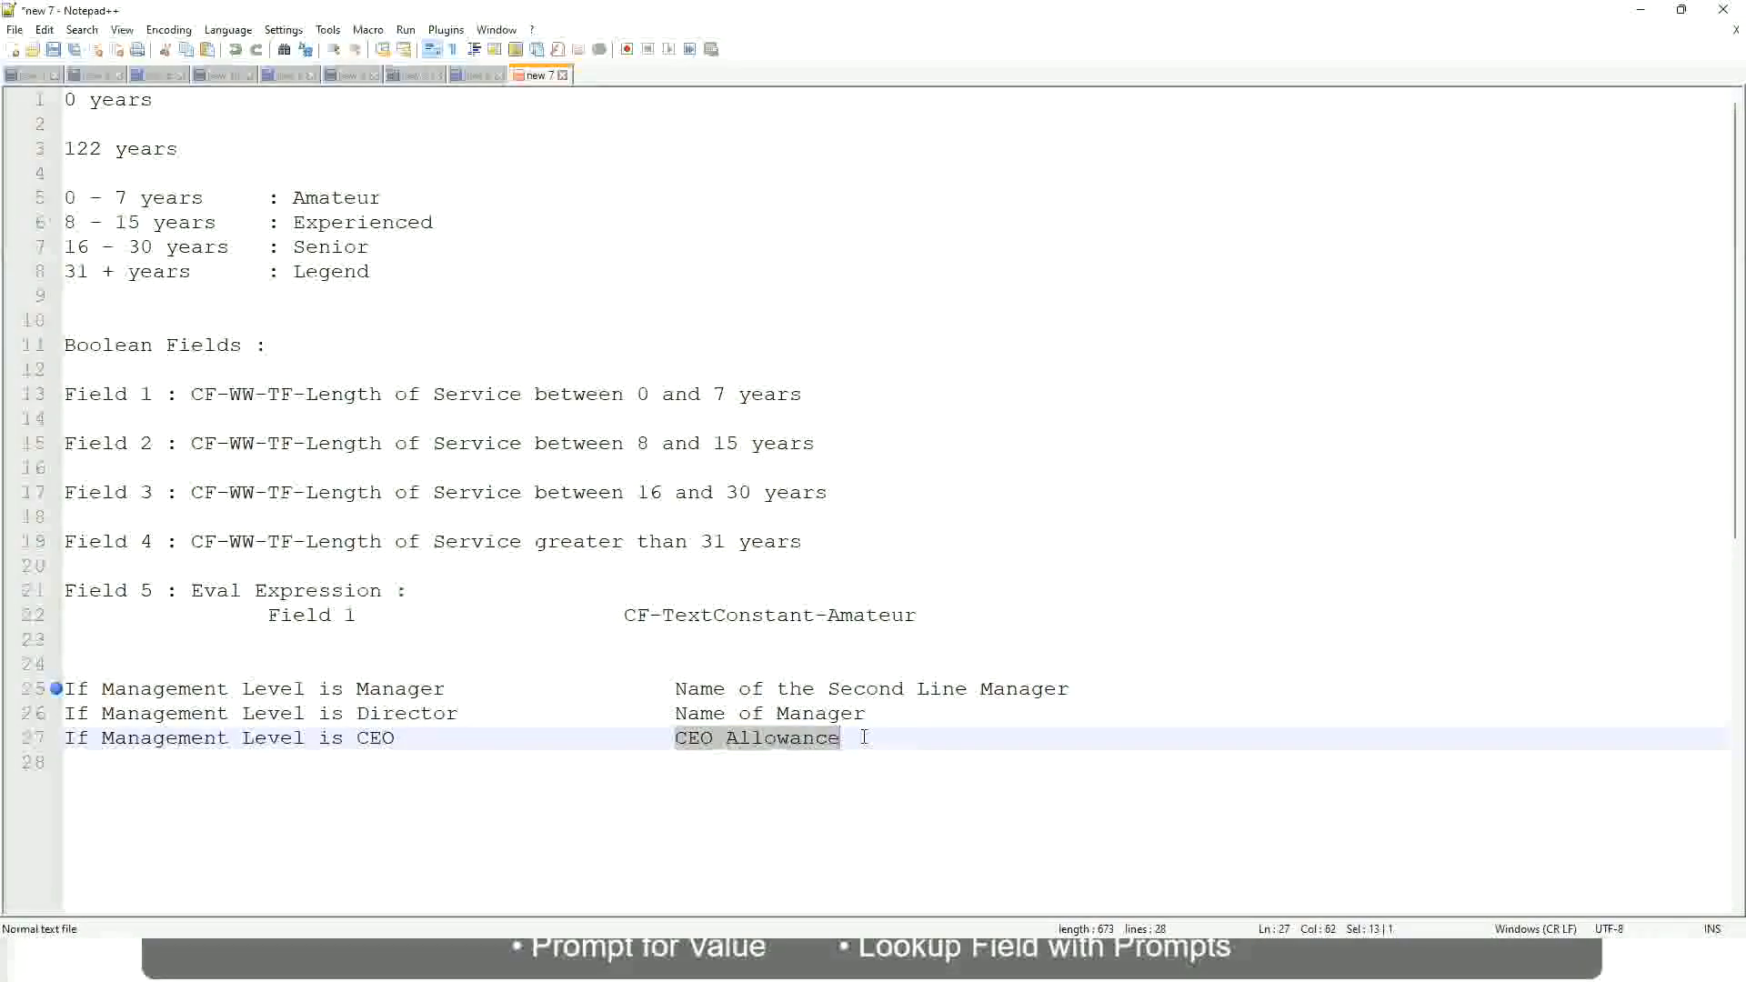
pyautogui.write('name of CEO')
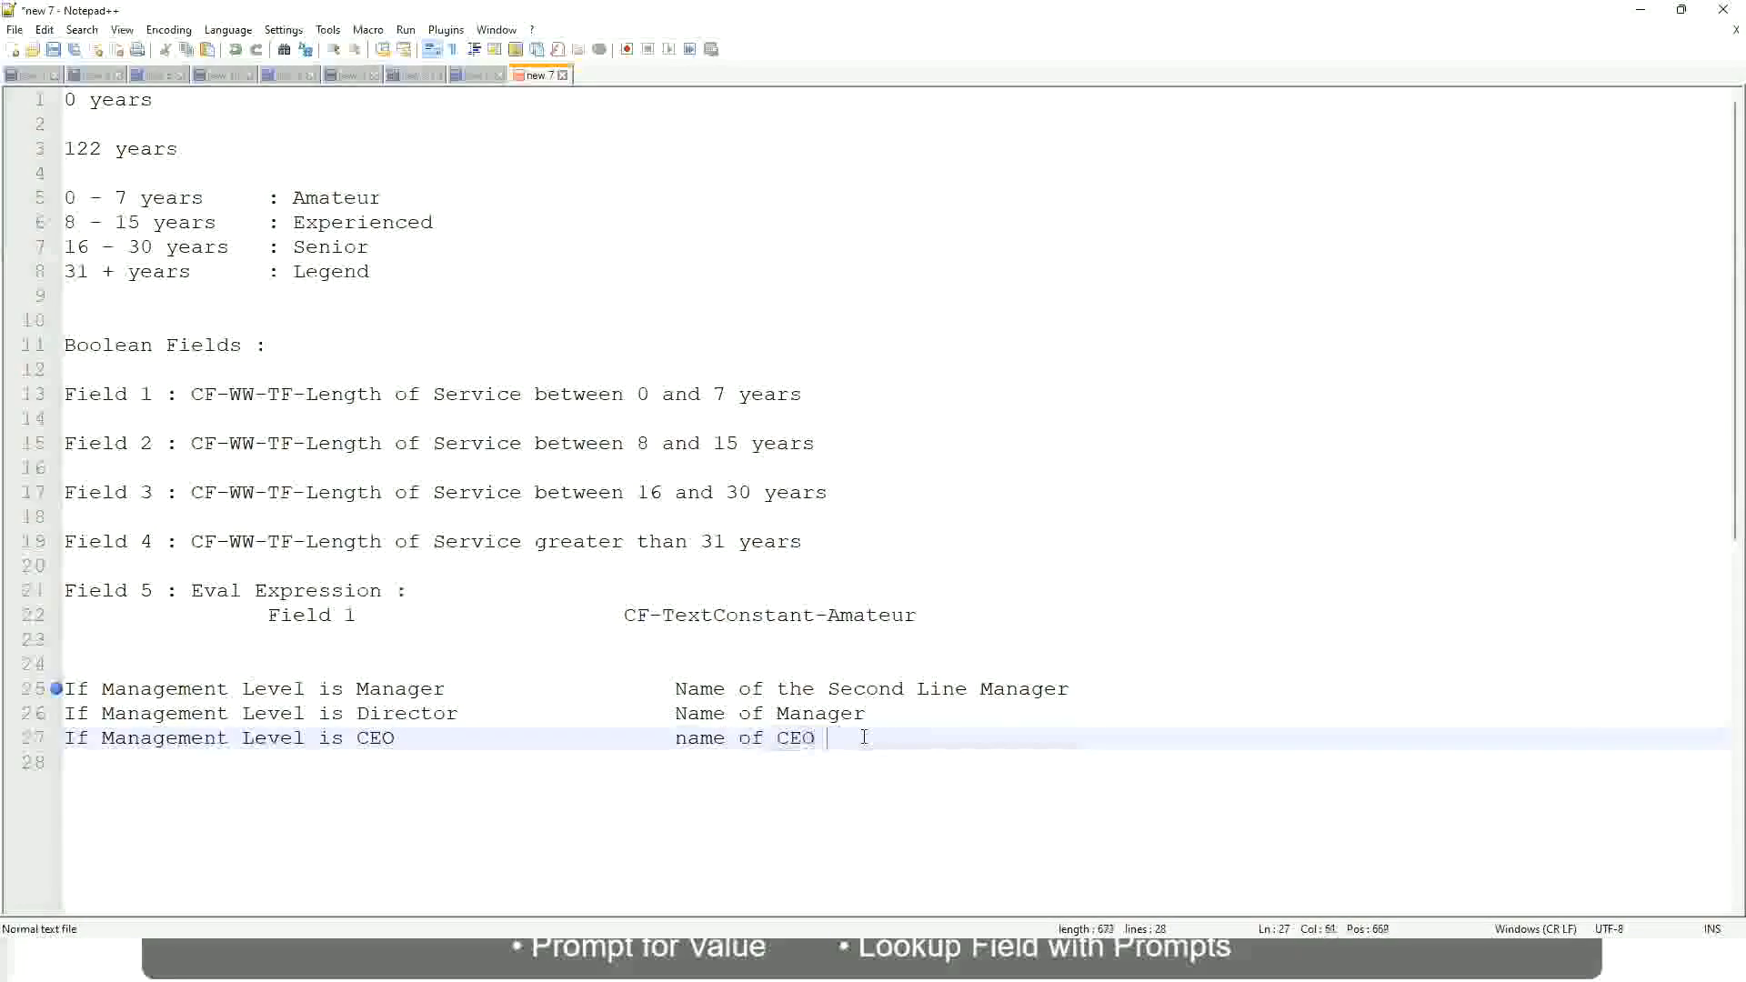
pyautogui.press('BackSpace')
pyautogui.write('/Himself/')
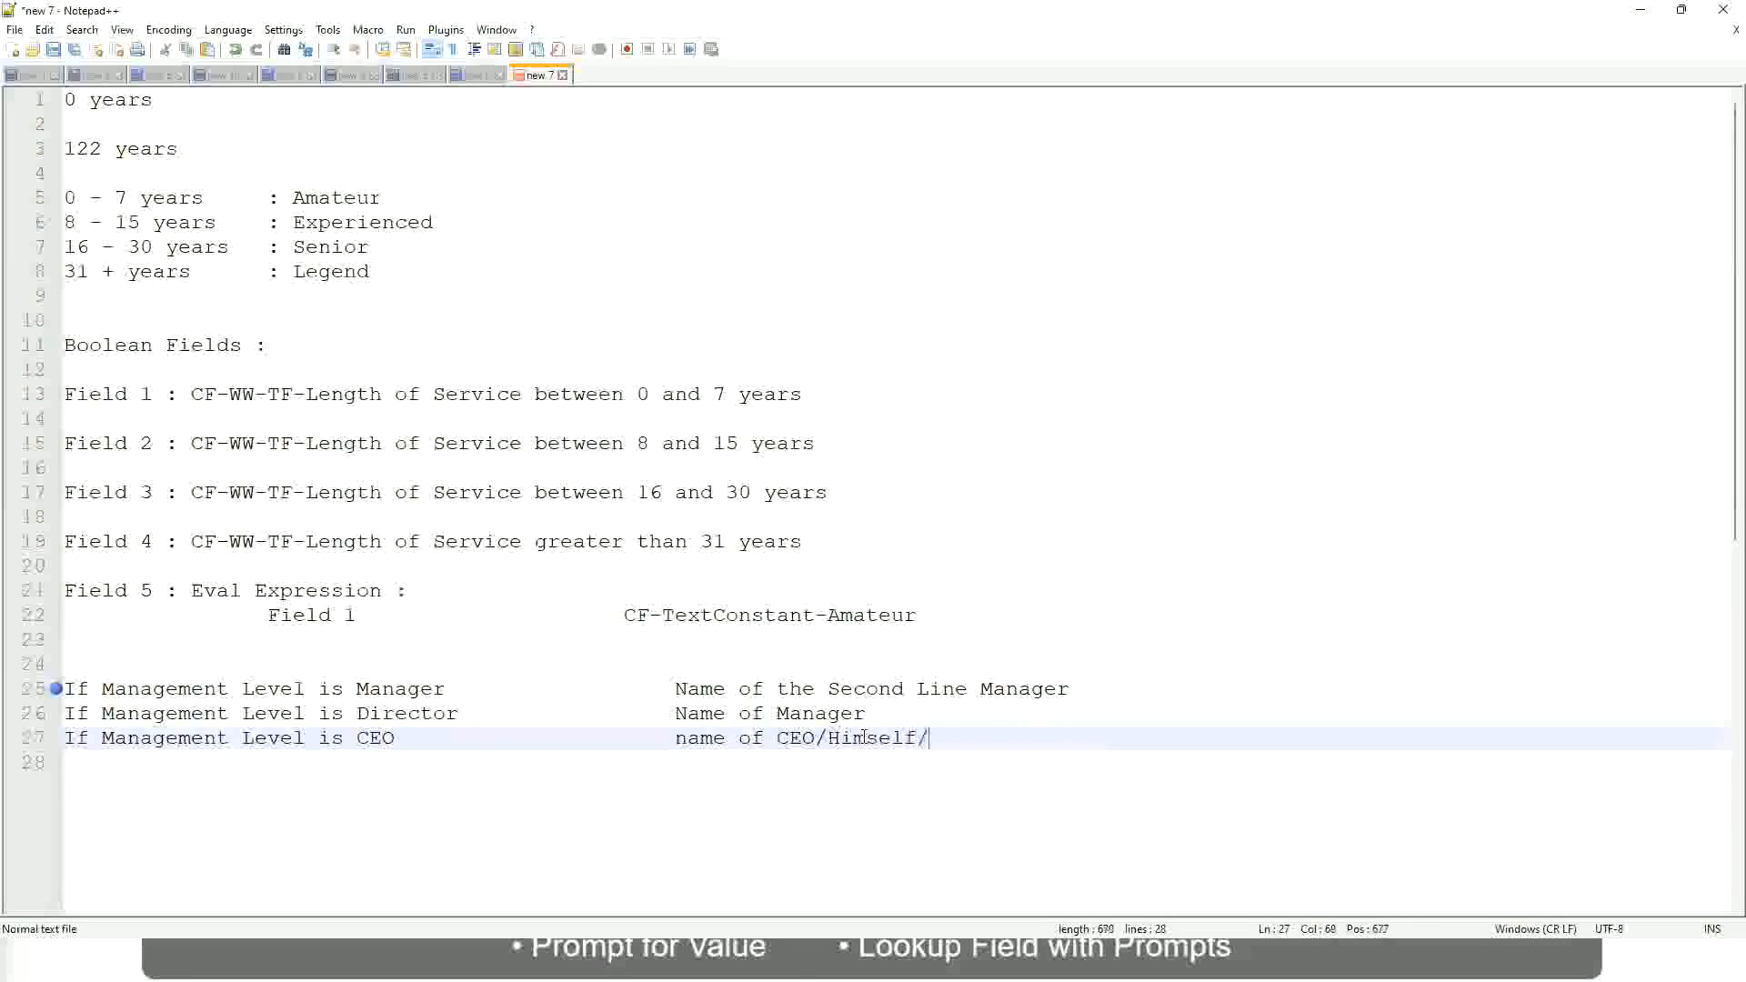
pyautogui.write('Herself')
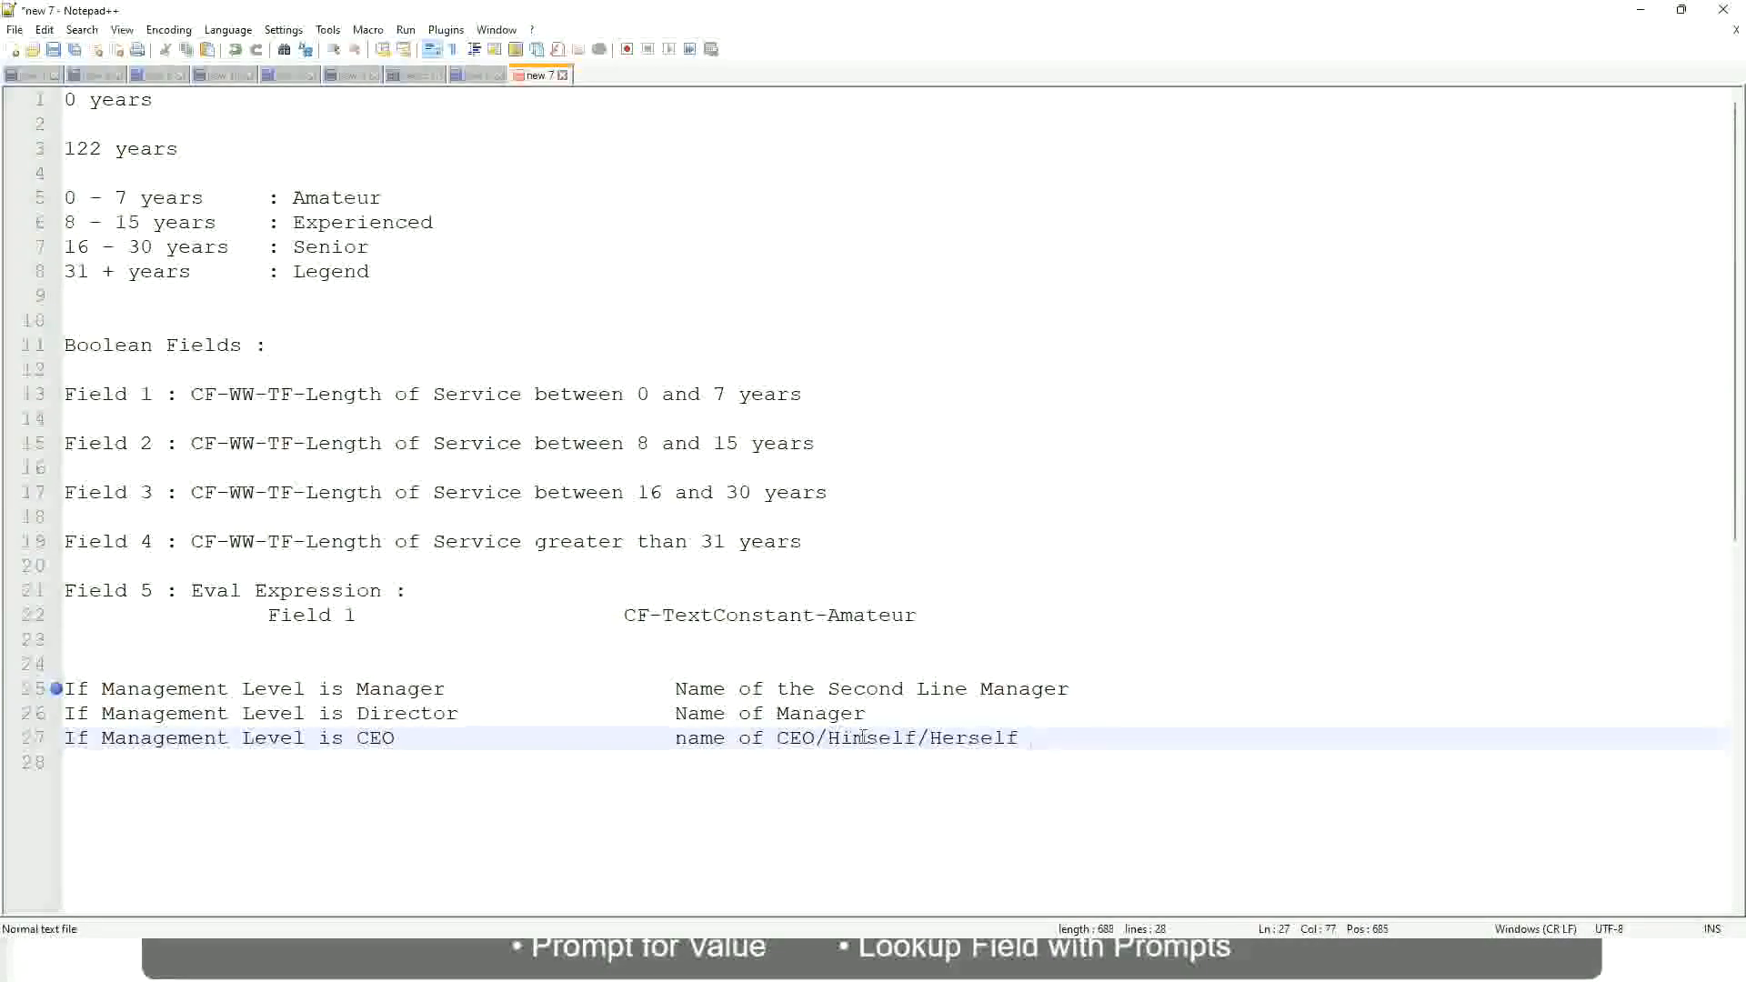
# Review the Manager, Director and CEO management level conditions together with the outcome on each line
pyautogui.click(639, 744)
pyautogui.click(191, 688)
pyautogui.click(265, 689)
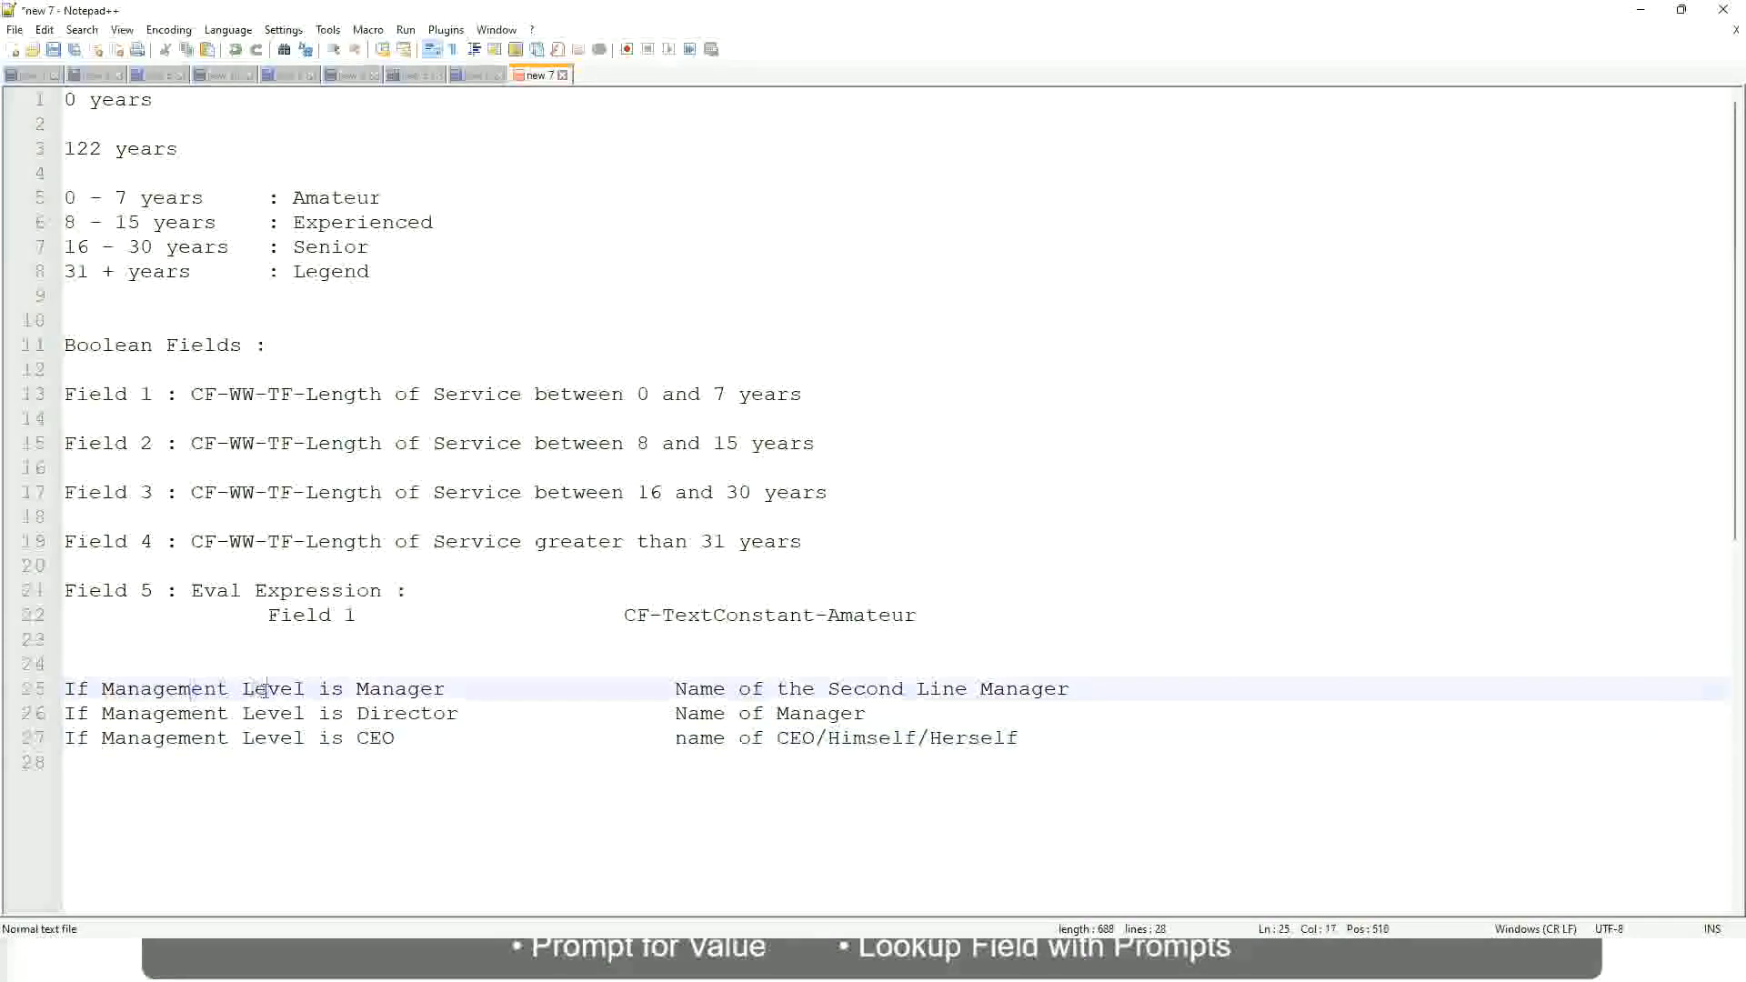
pyautogui.click(407, 688)
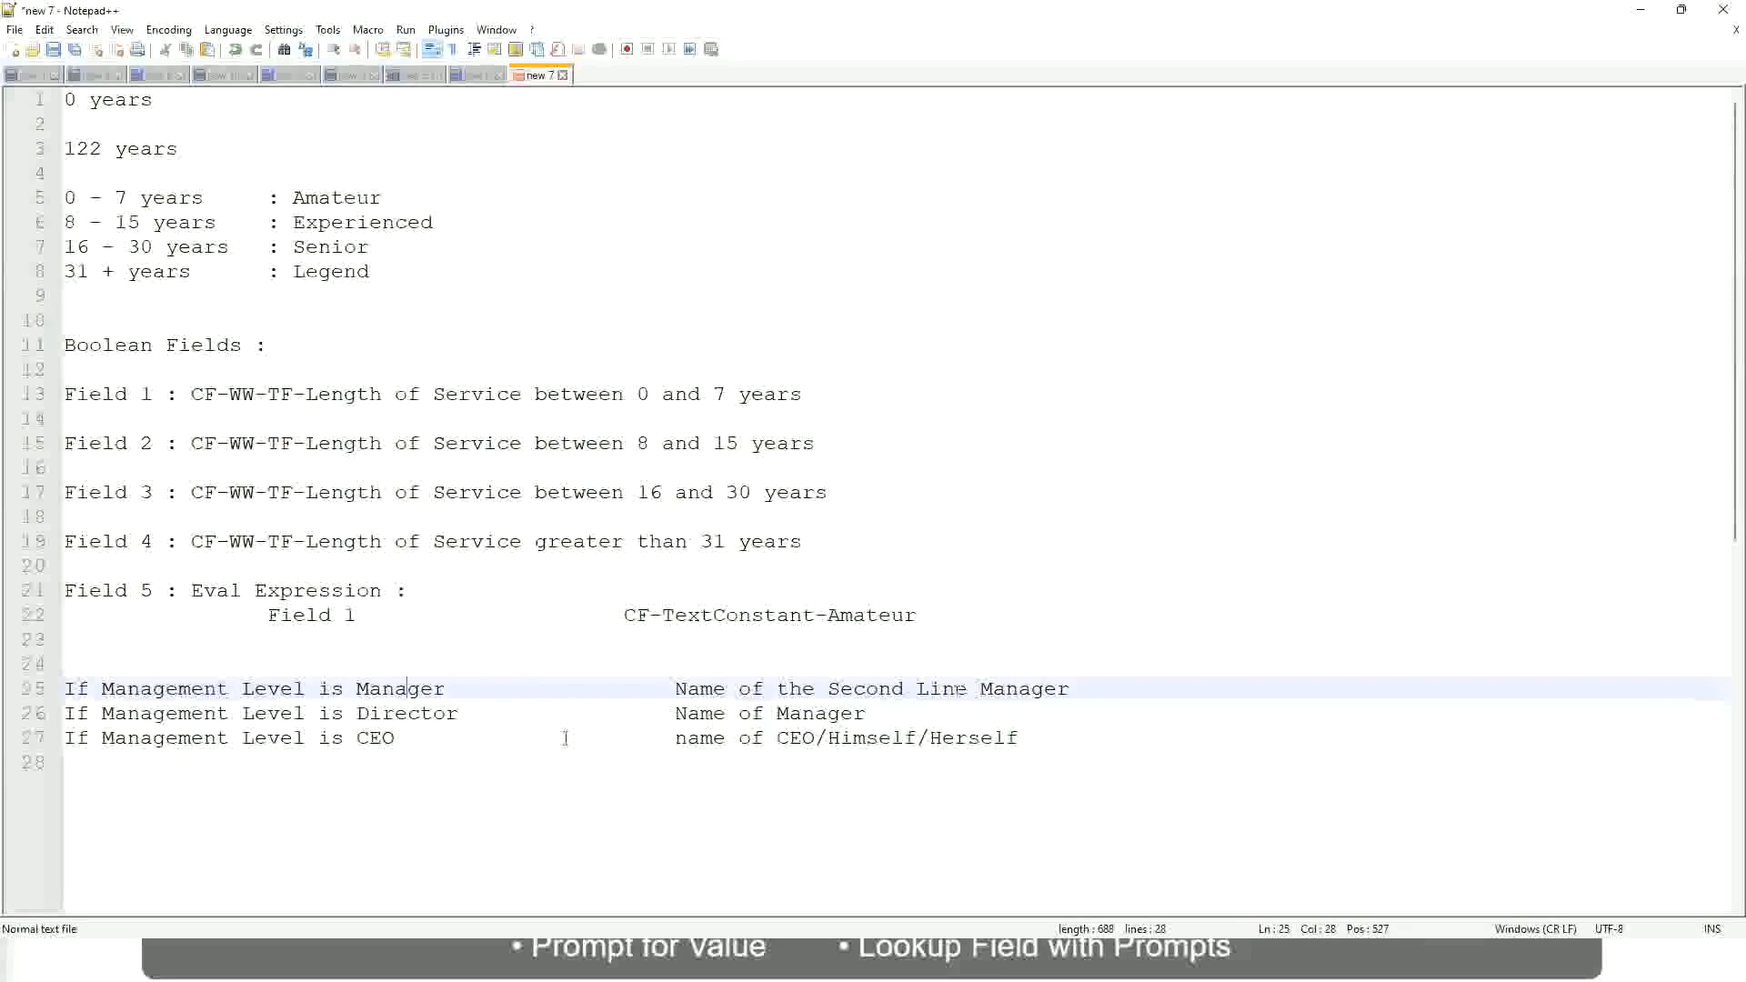
pyautogui.click(208, 715)
pyautogui.click(431, 712)
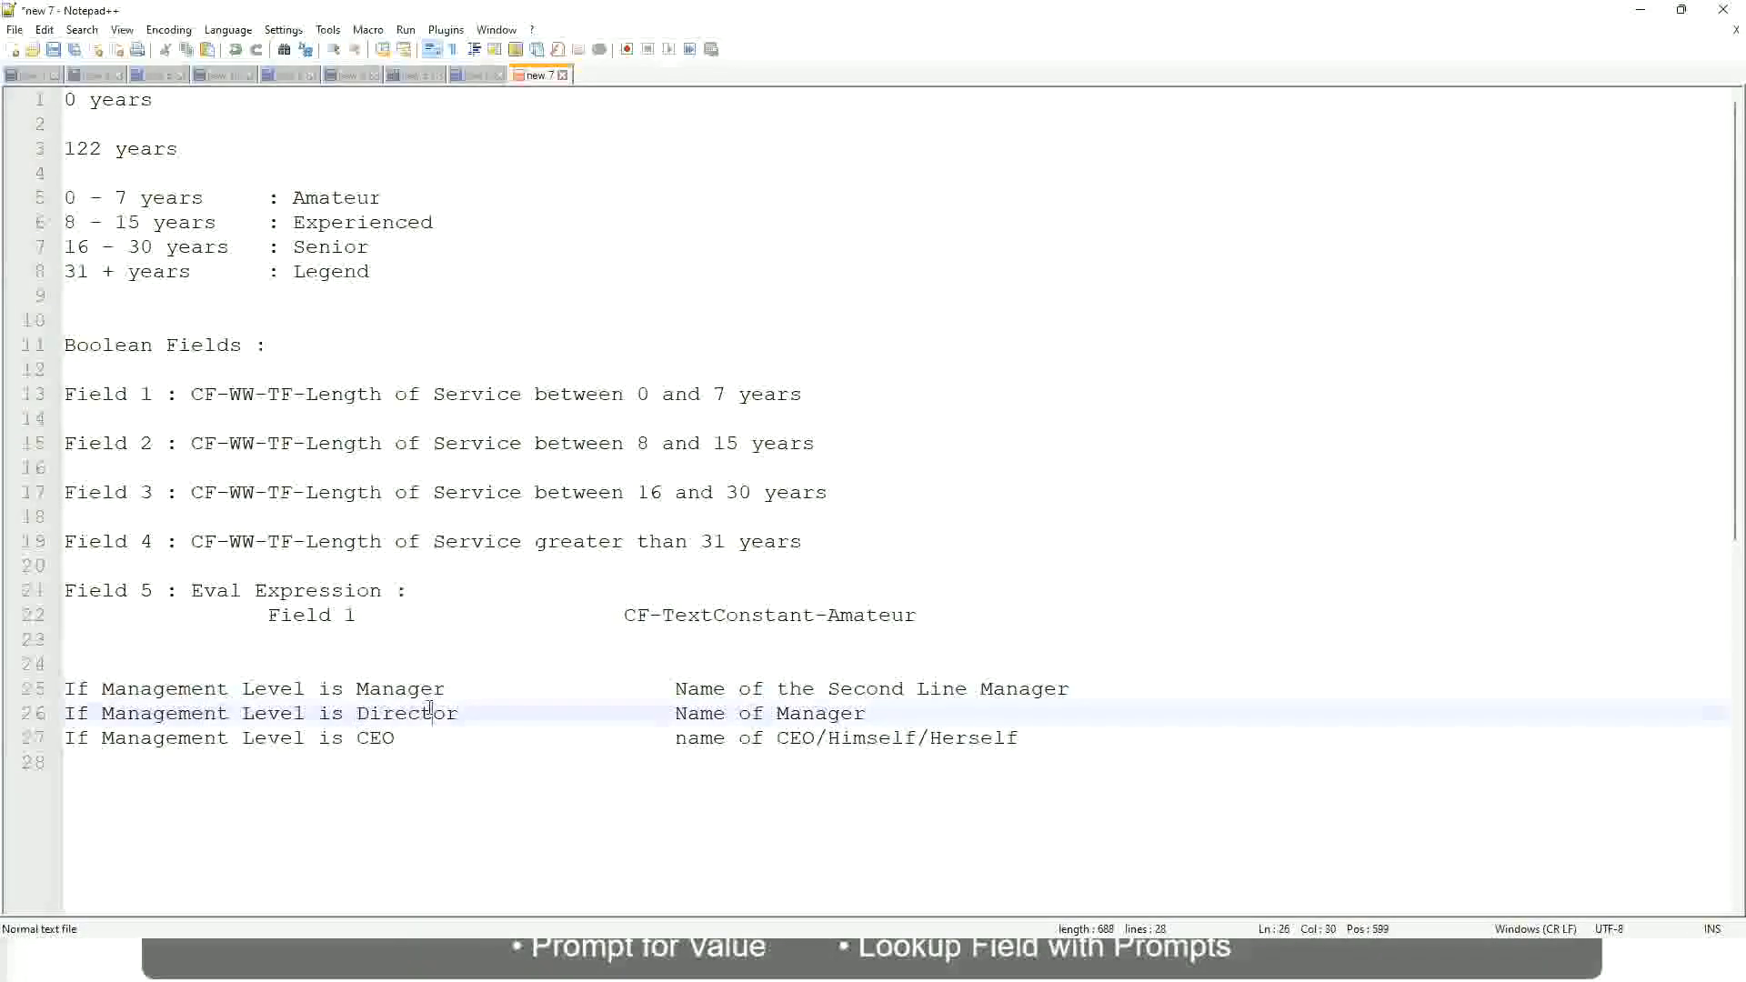
pyautogui.click(868, 714)
pyautogui.click(392, 716)
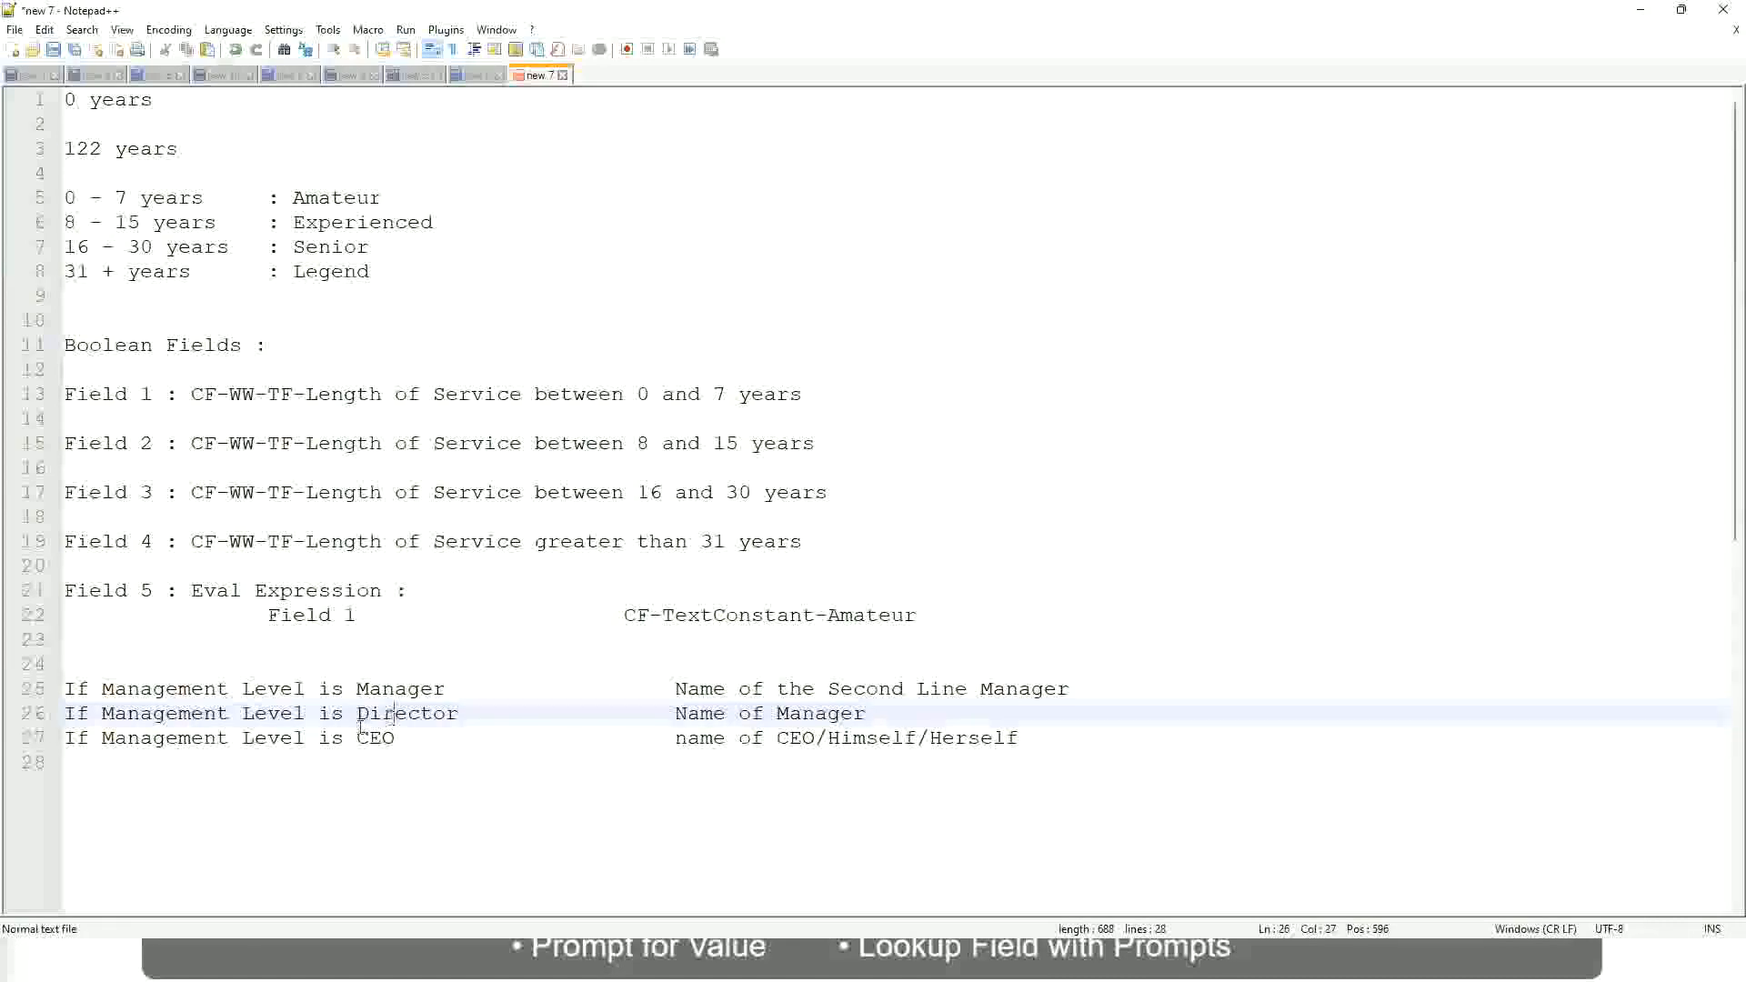
pyautogui.click(378, 739)
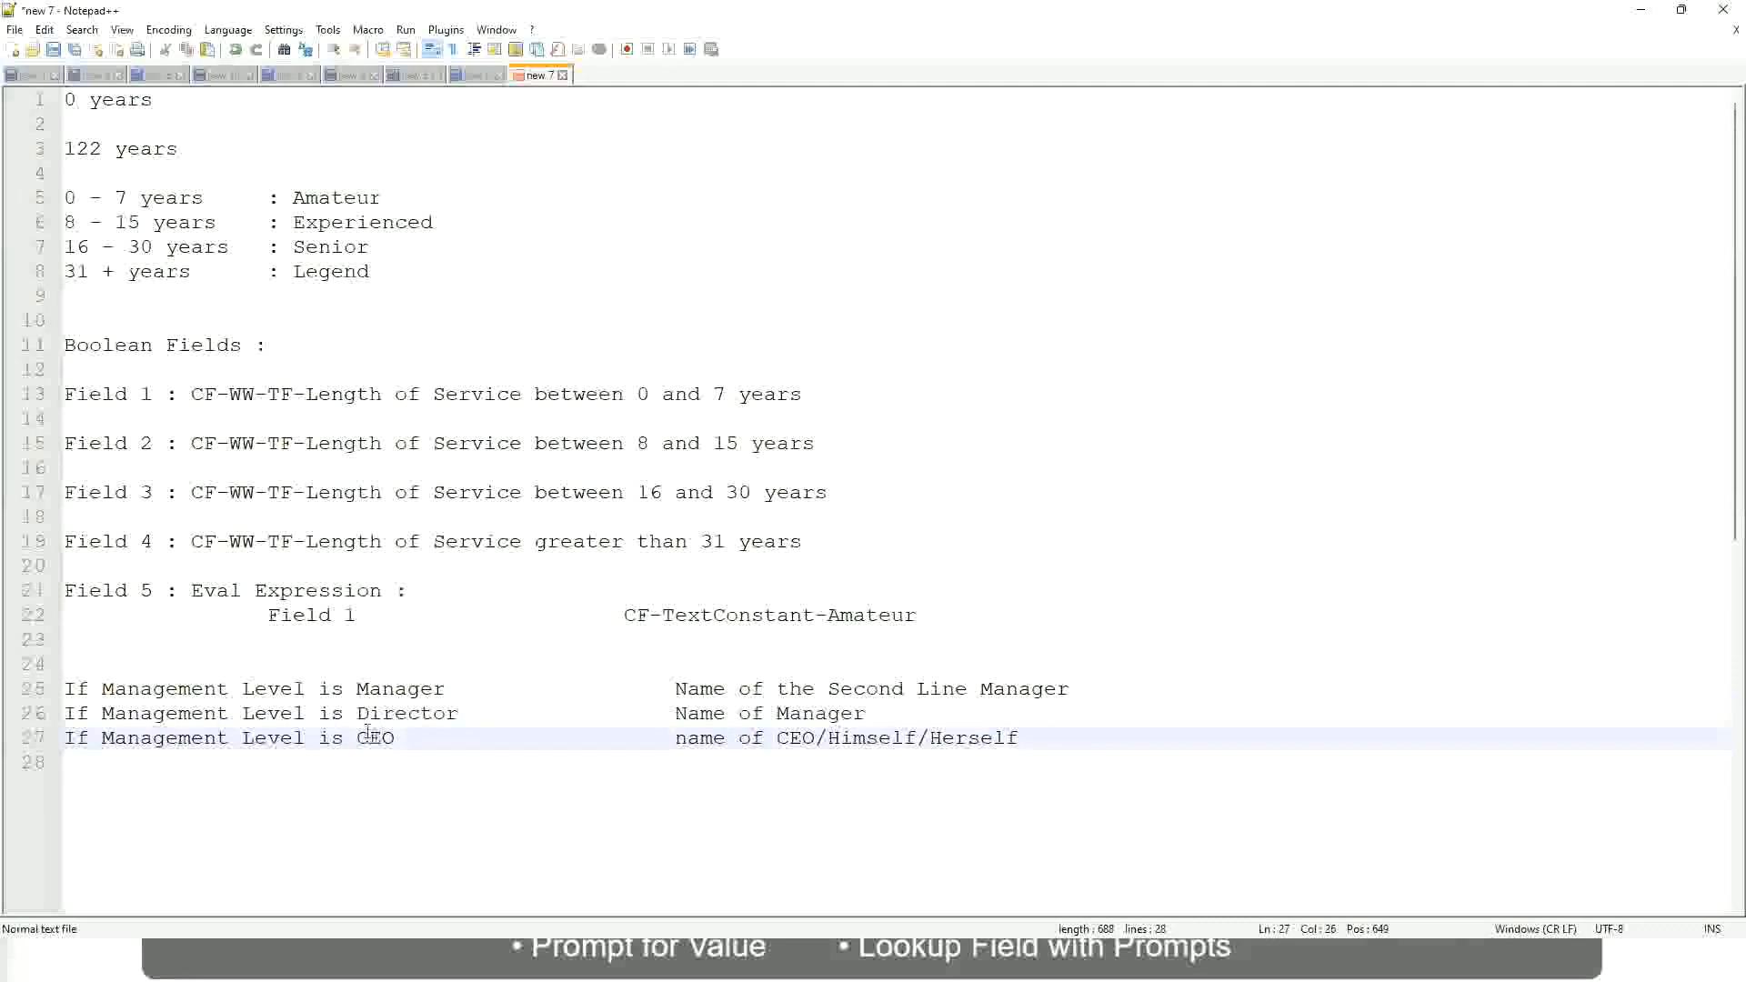
pyautogui.click(817, 739)
pyautogui.click(1026, 738)
pyautogui.moveTo(1045, 735); pyautogui.dragTo(32, 695)
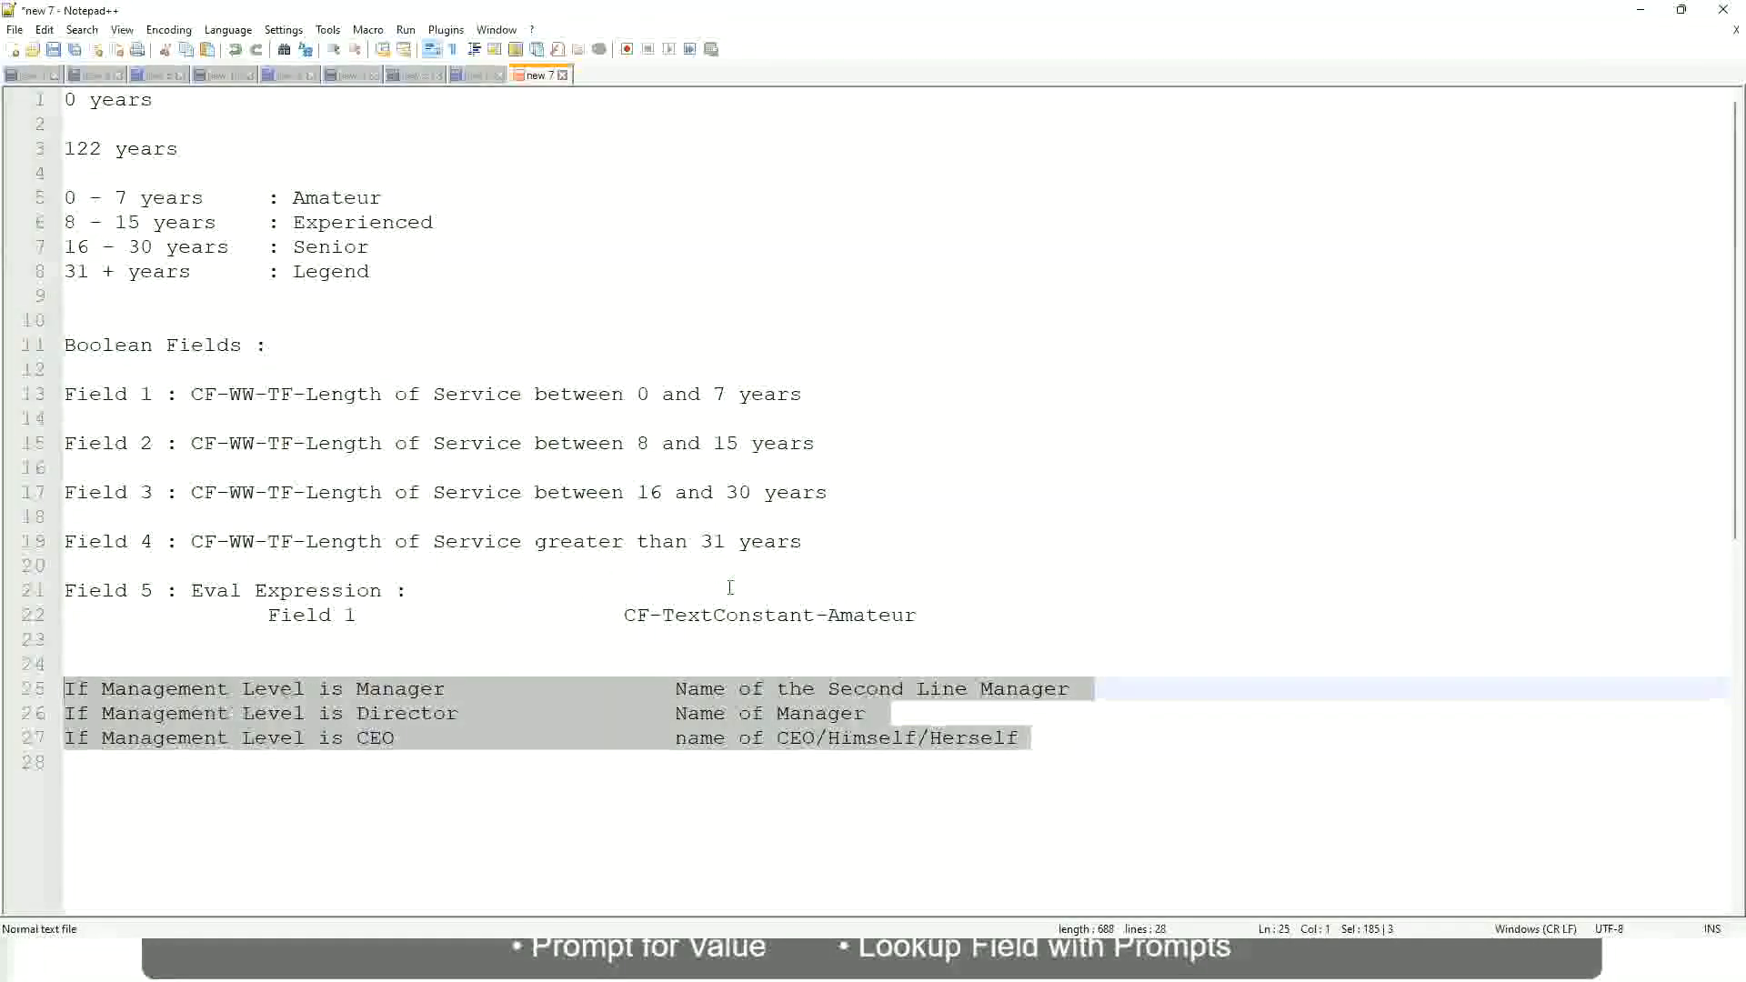
# Examine the "Name of the Second Line Manager" outcome against its Manager condition
pyautogui.click(737, 690)
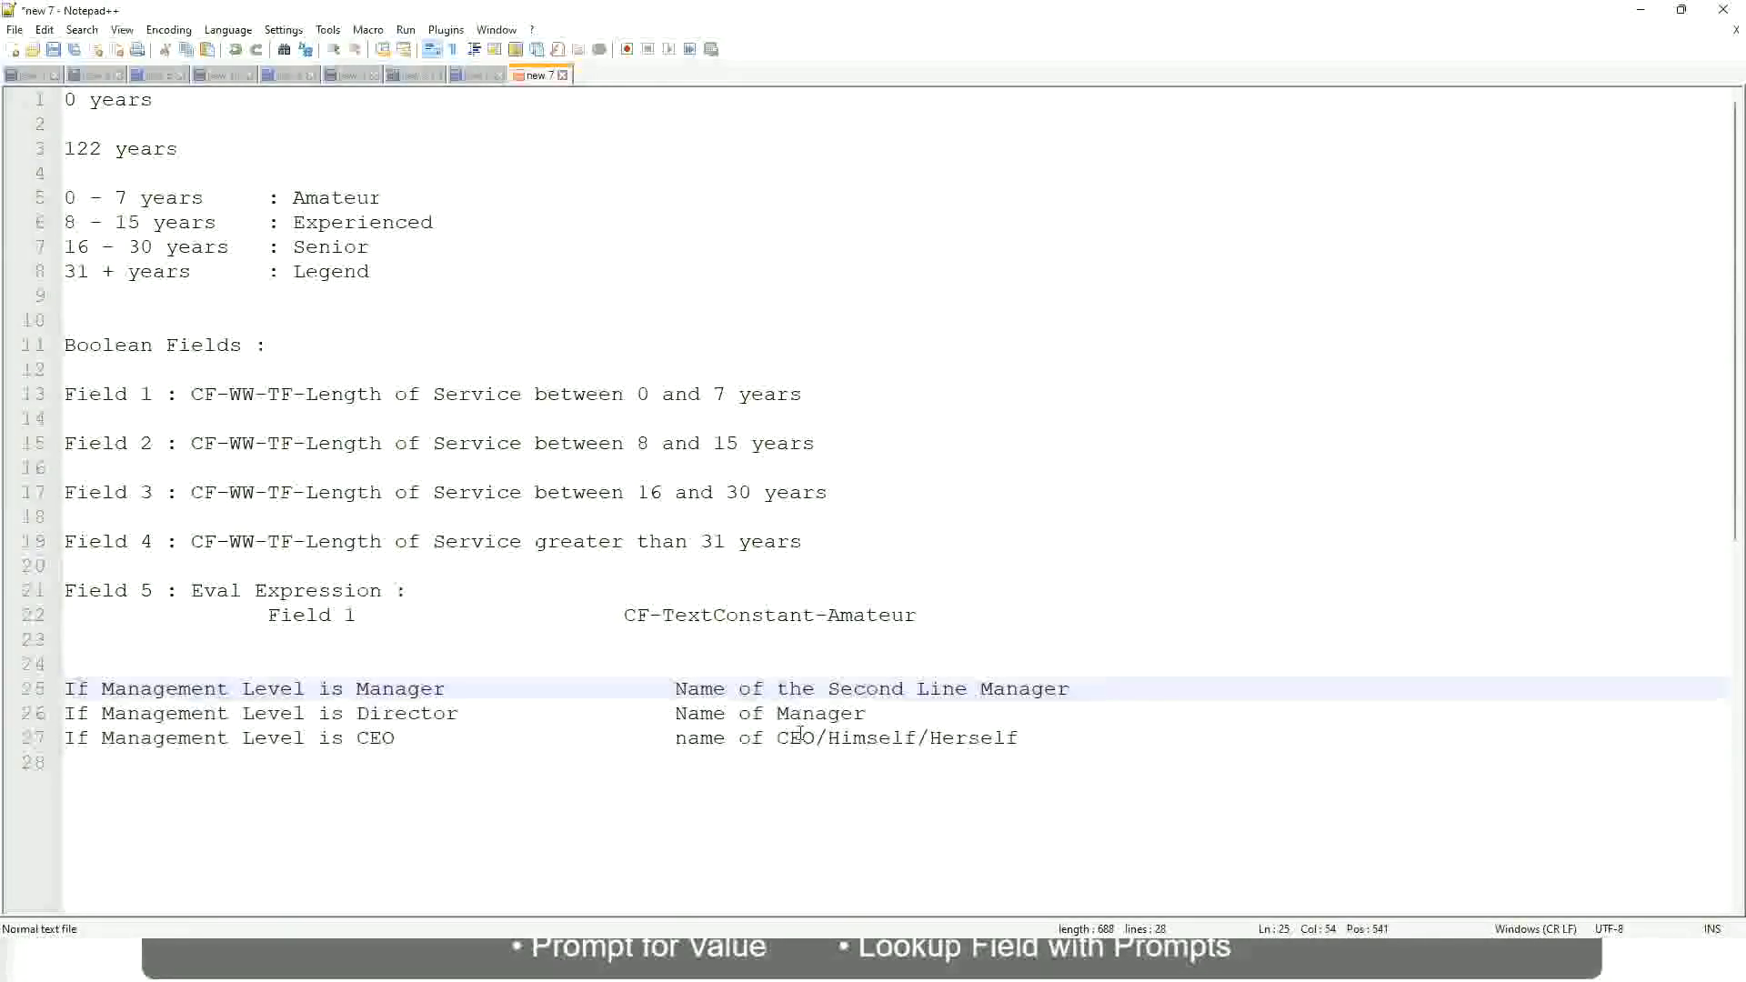
pyautogui.click(675, 689)
pyautogui.moveTo(675, 688); pyautogui.dragTo(1074, 689)
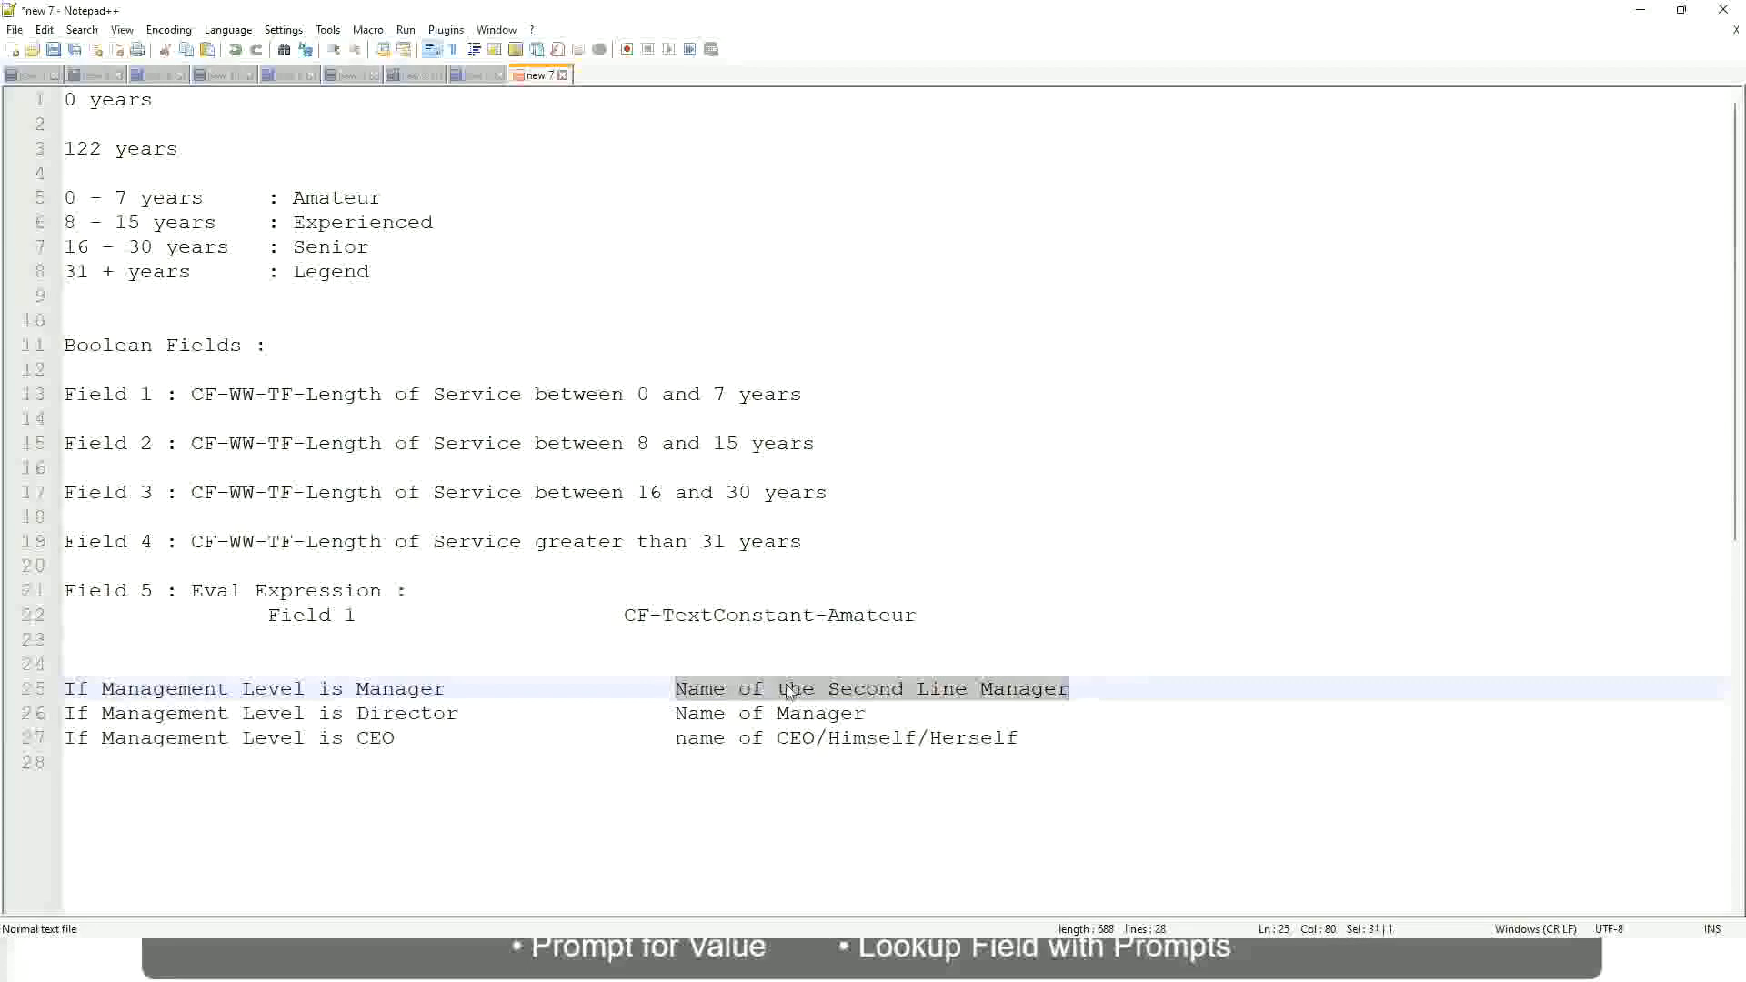
pyautogui.click(818, 700)
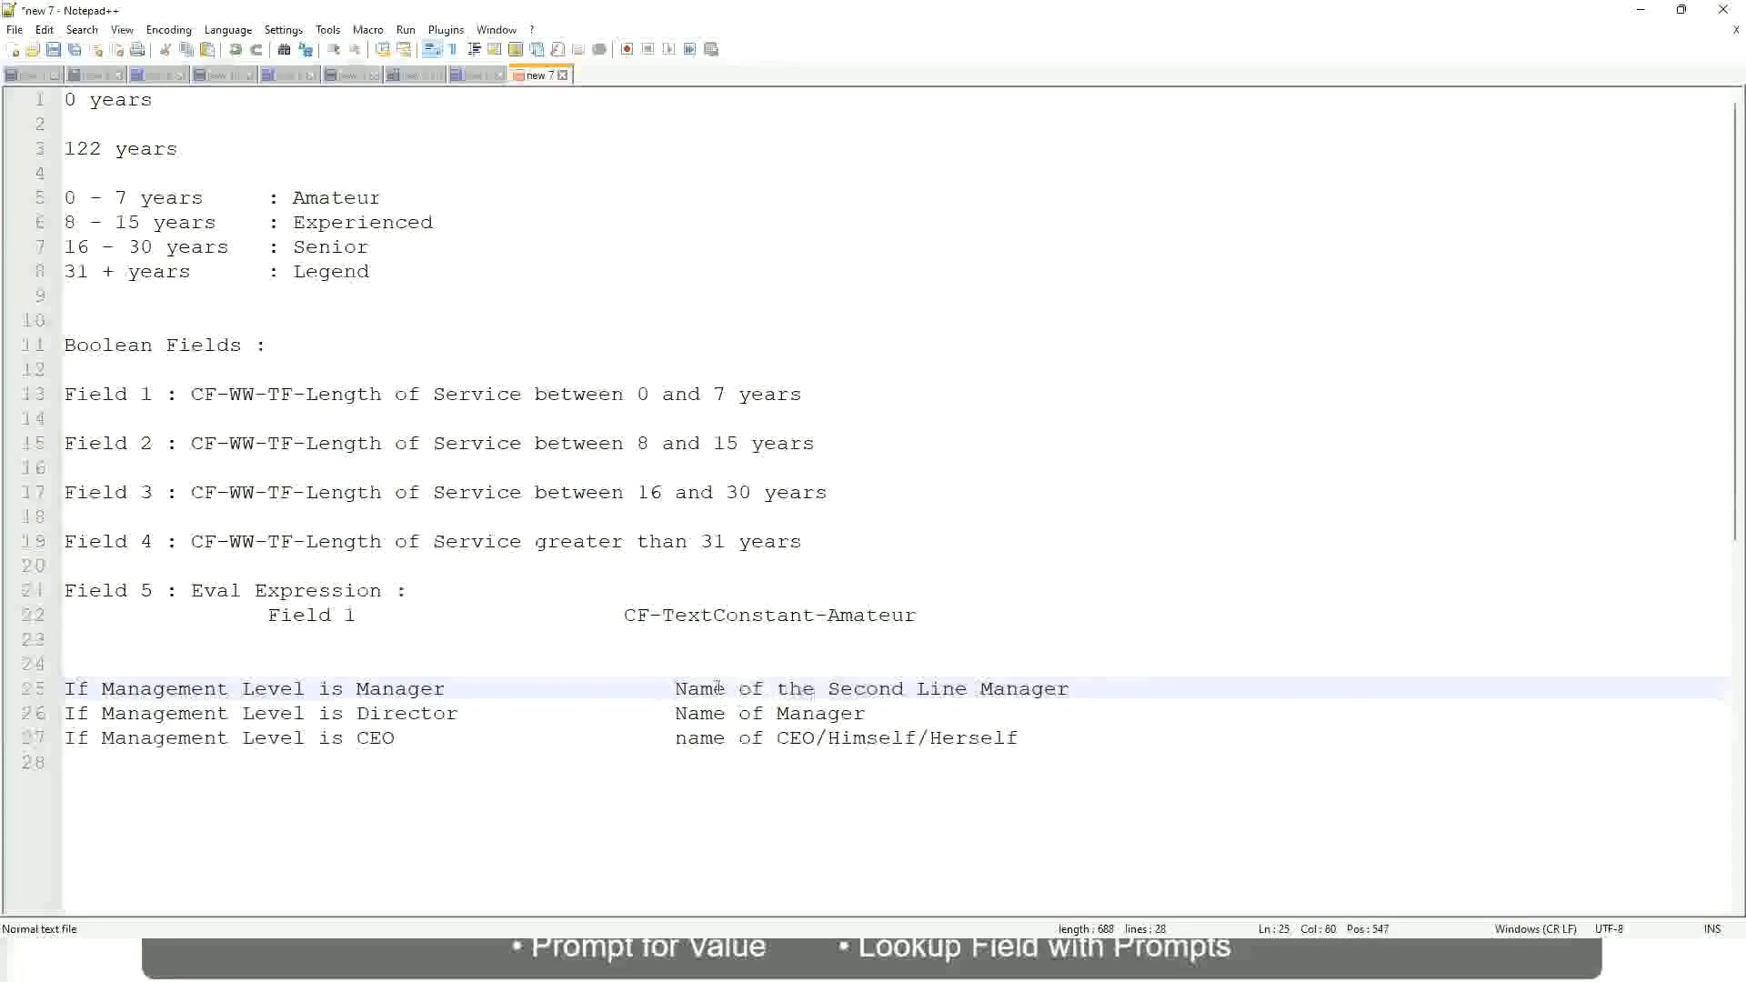
pyautogui.moveTo(675, 688); pyautogui.dragTo(1073, 688)
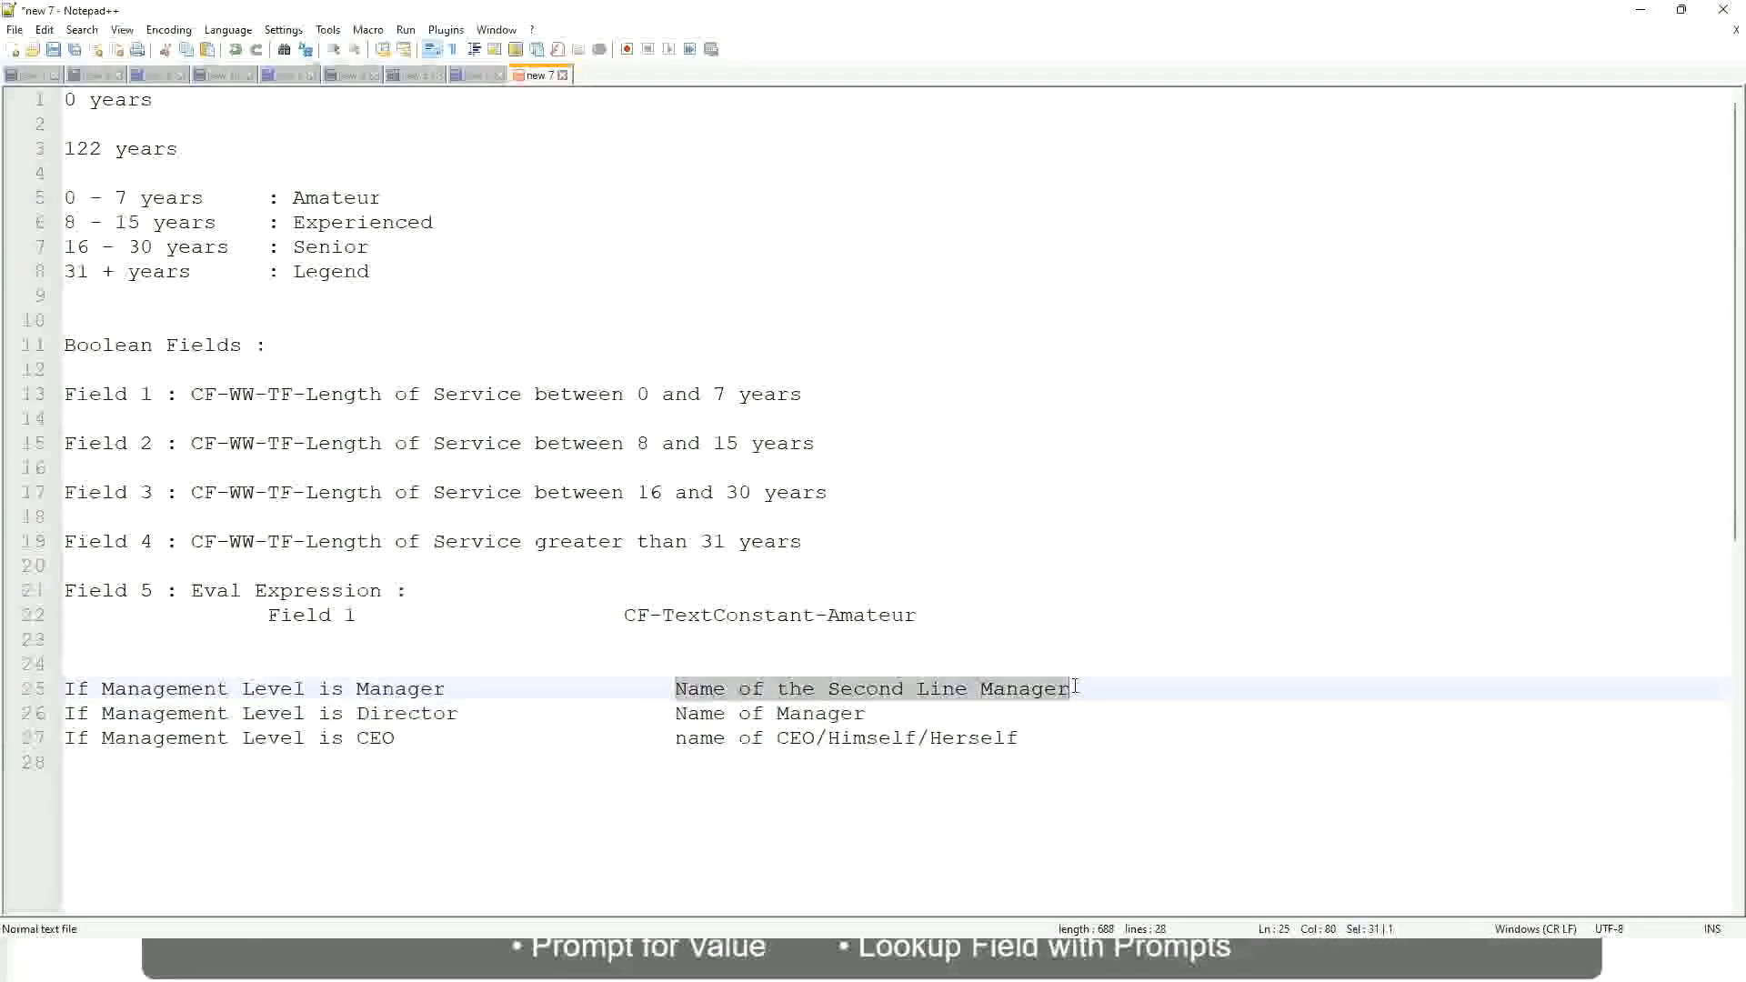
pyautogui.click(895, 692)
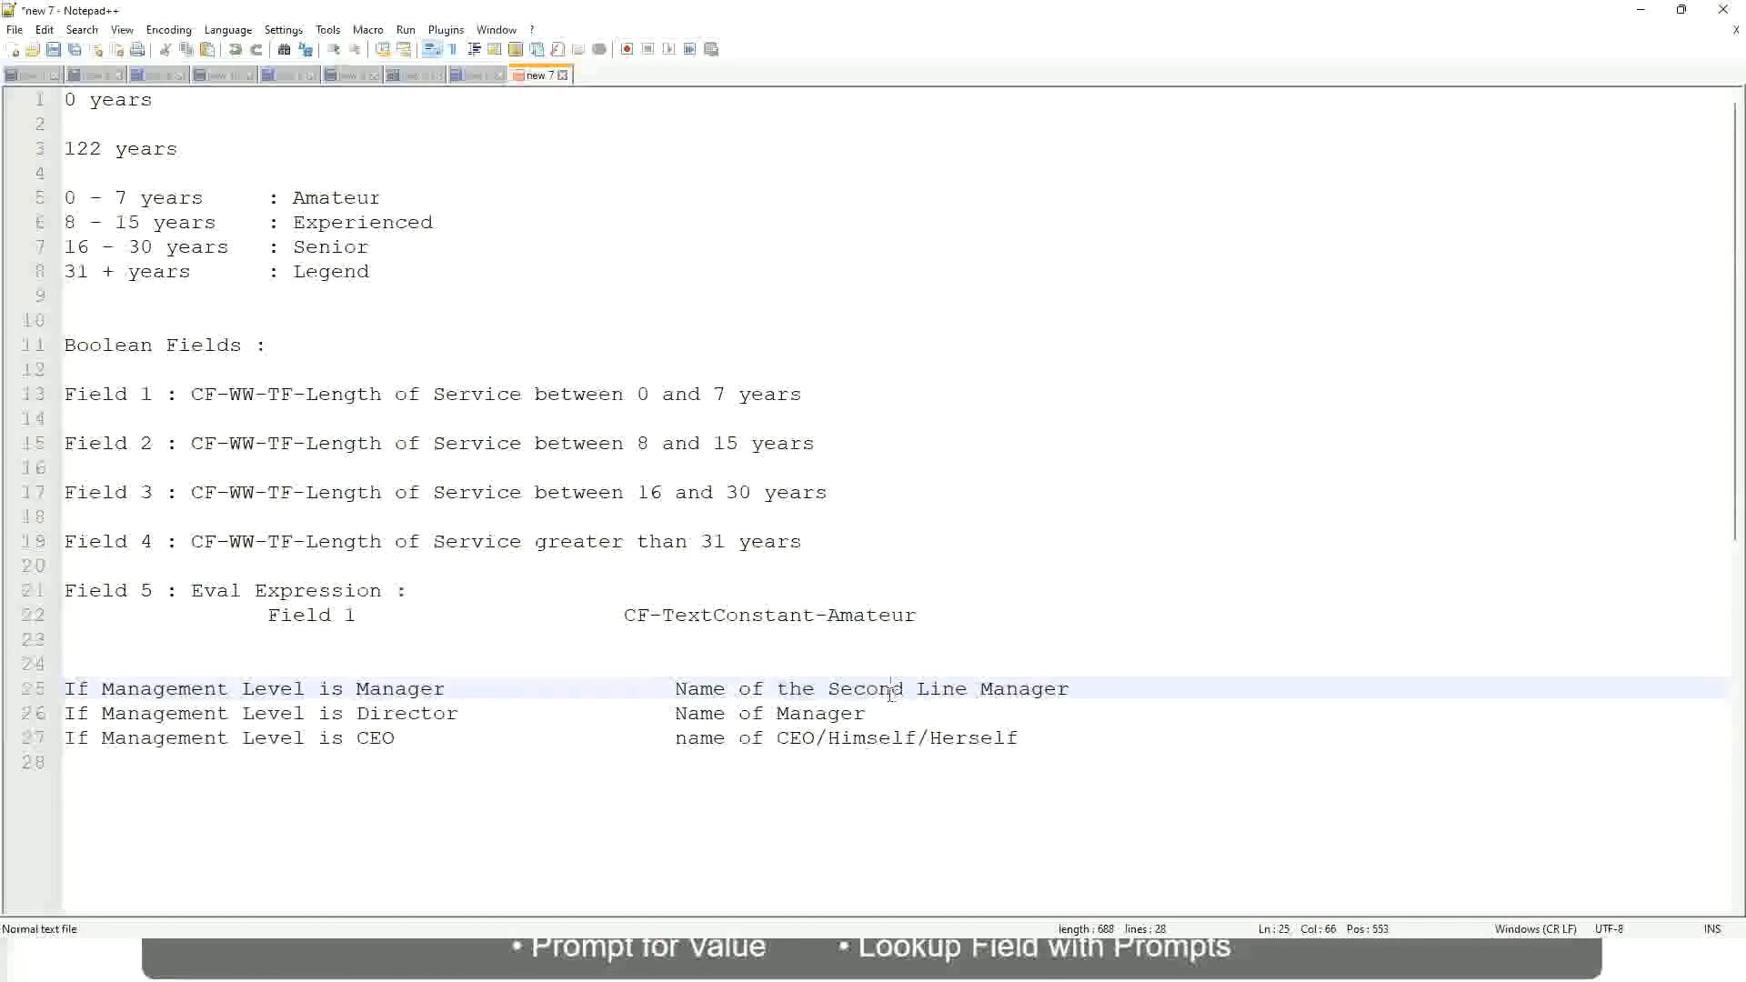
pyautogui.click(454, 688)
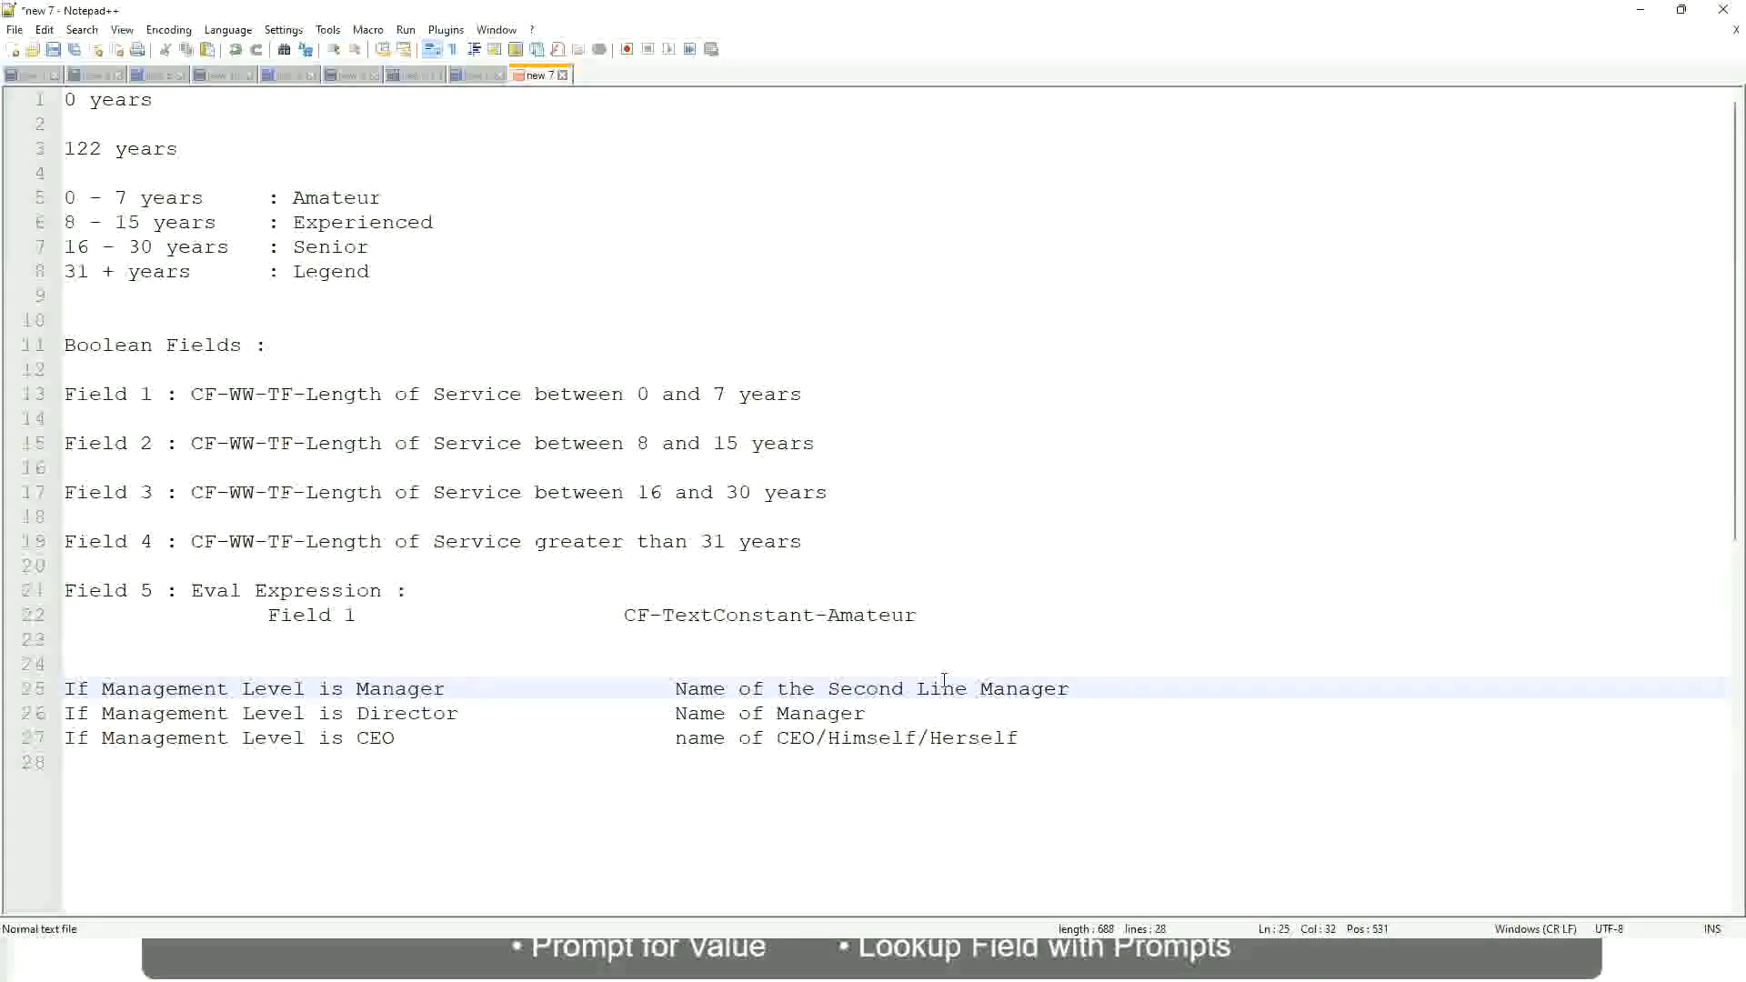
pyautogui.click(895, 686)
pyautogui.click(1096, 684)
pyautogui.click(1030, 684)
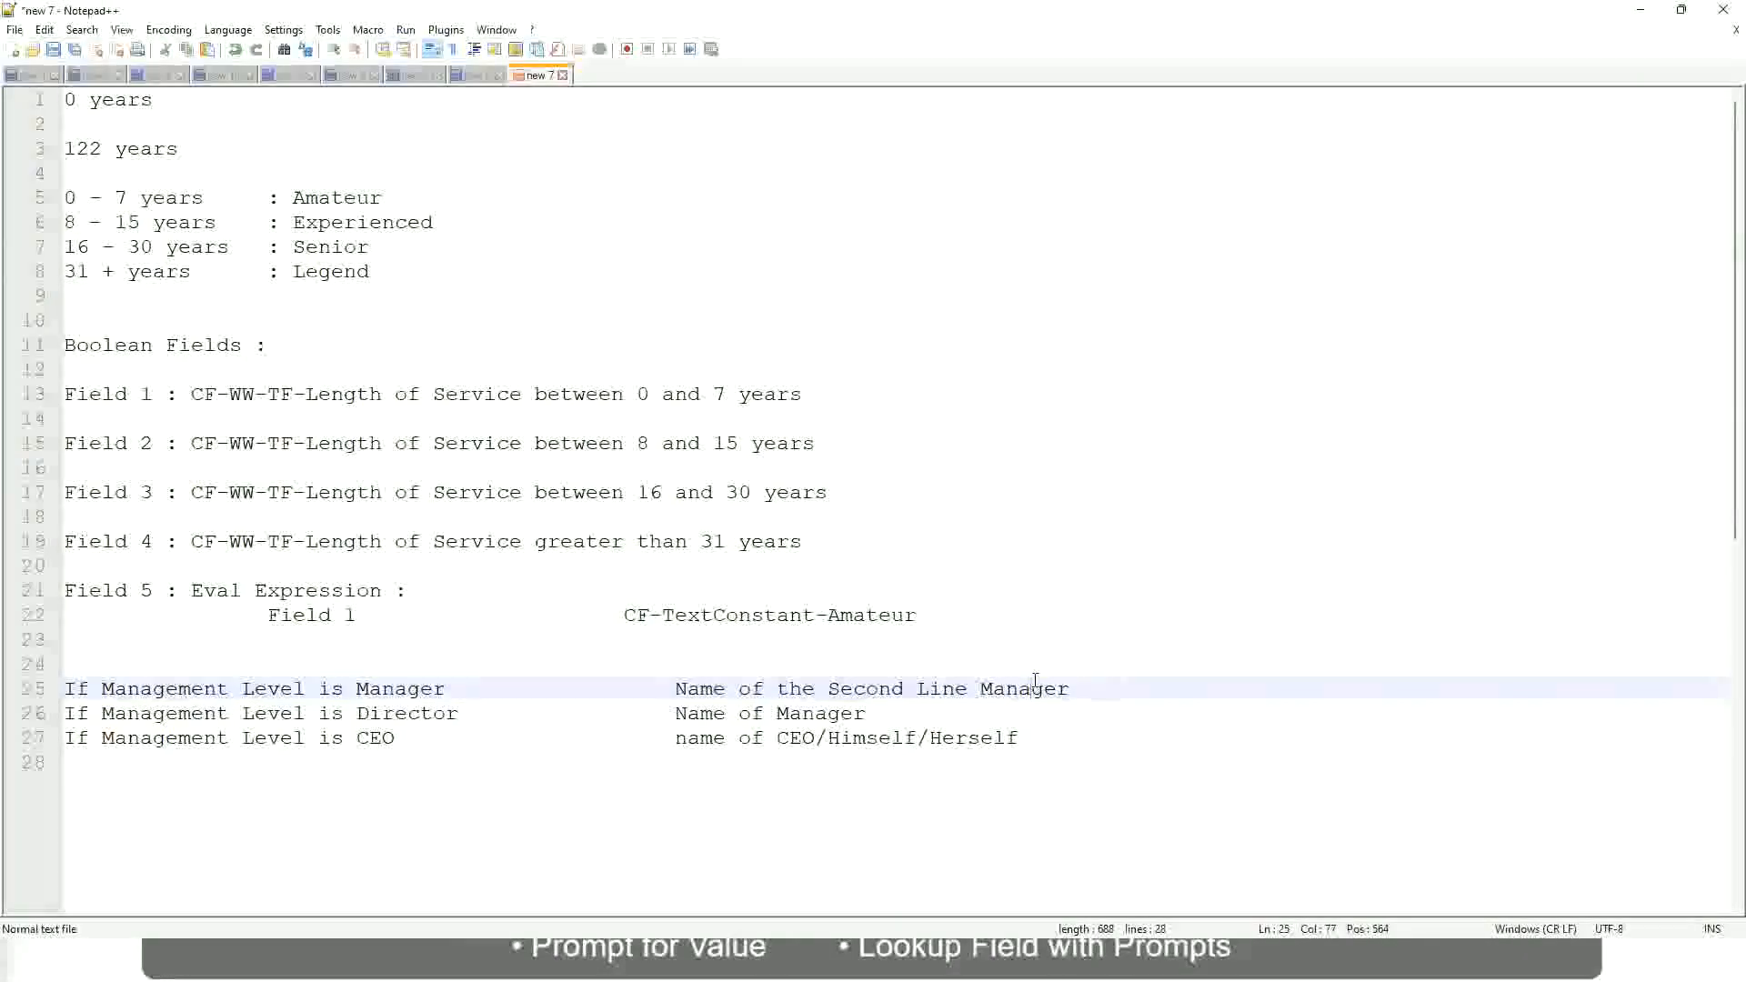
# Compare the fixed experience band labels Amateur, Experienced, Senior and Legend with the name outcomes of the management level lines
pyautogui.doubleClick(334, 200)
pyautogui.doubleClick(336, 224)
pyautogui.doubleClick(333, 248)
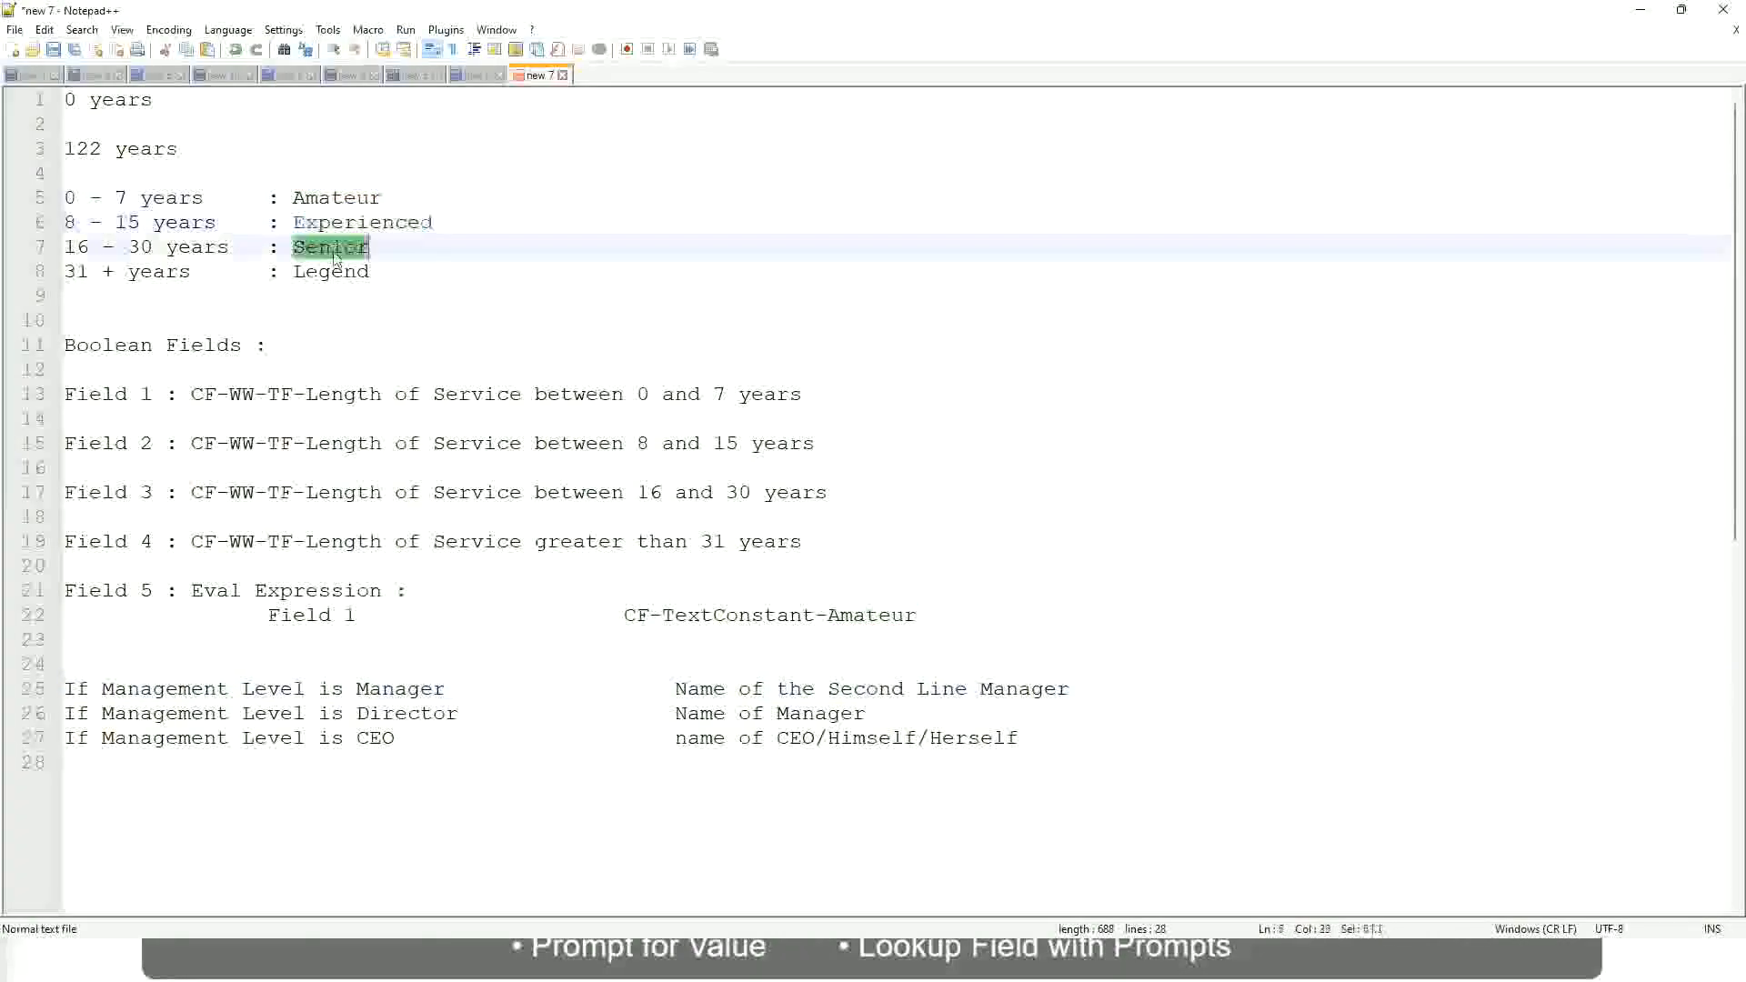
pyautogui.click(331, 271)
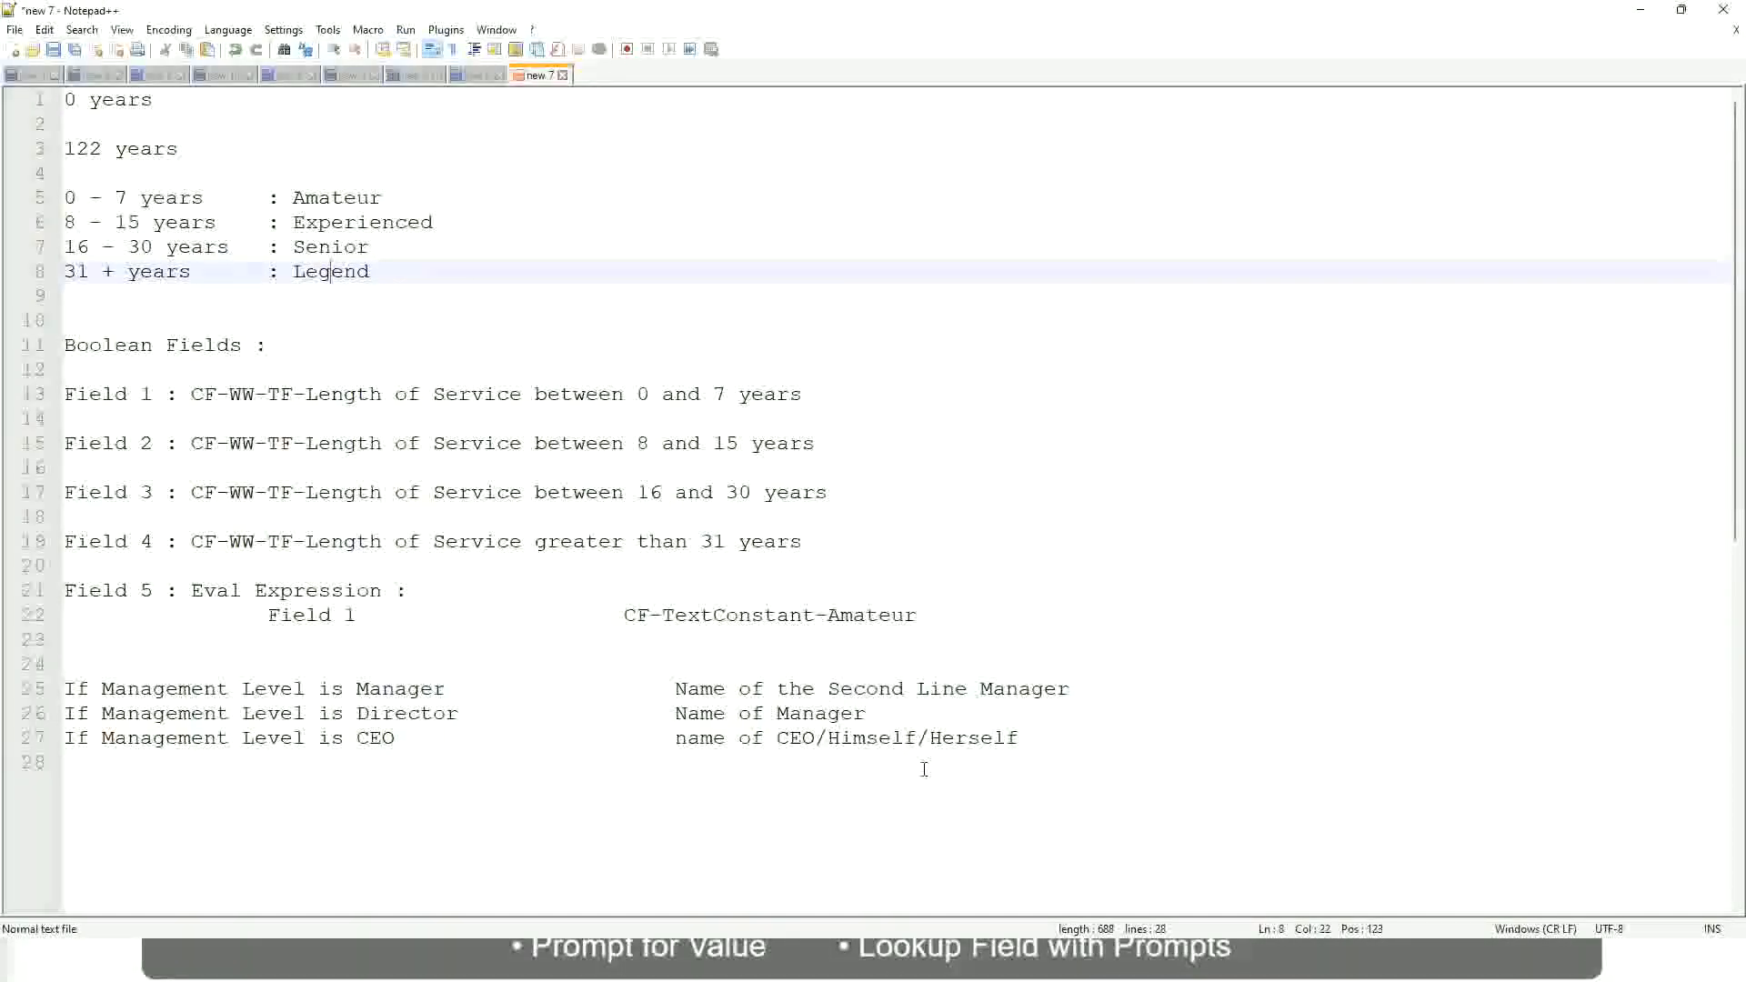
pyautogui.click(894, 738)
pyautogui.click(821, 713)
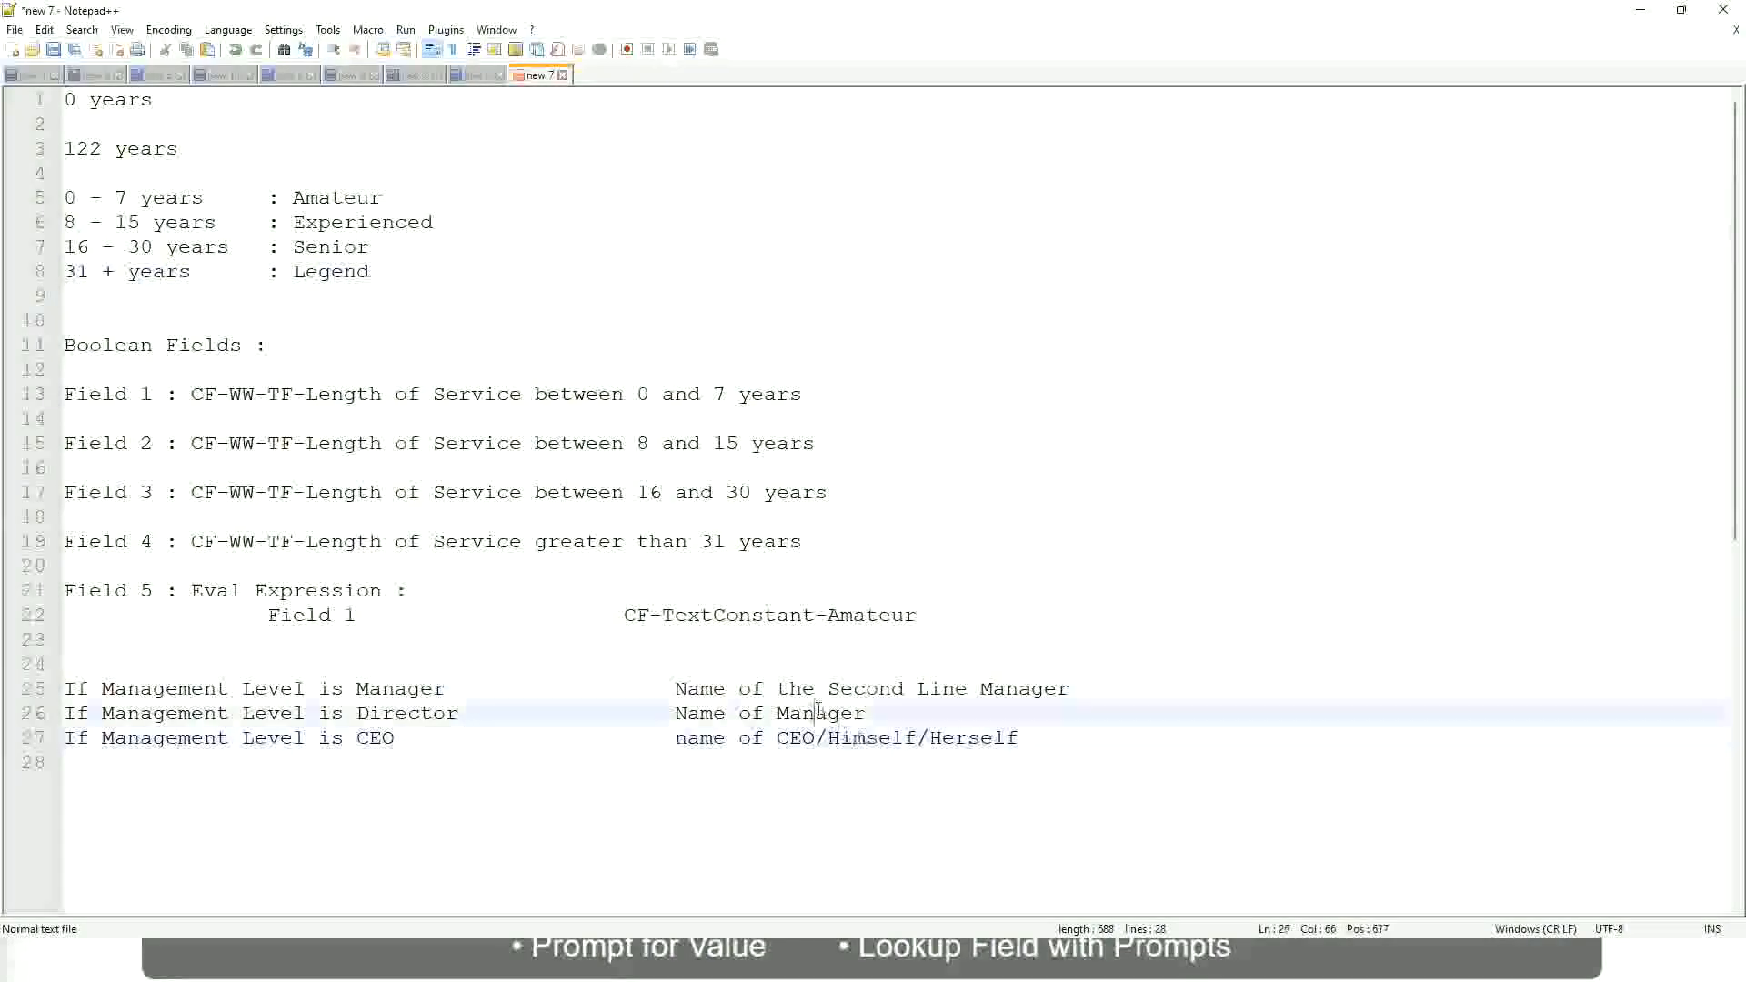
pyautogui.click(839, 691)
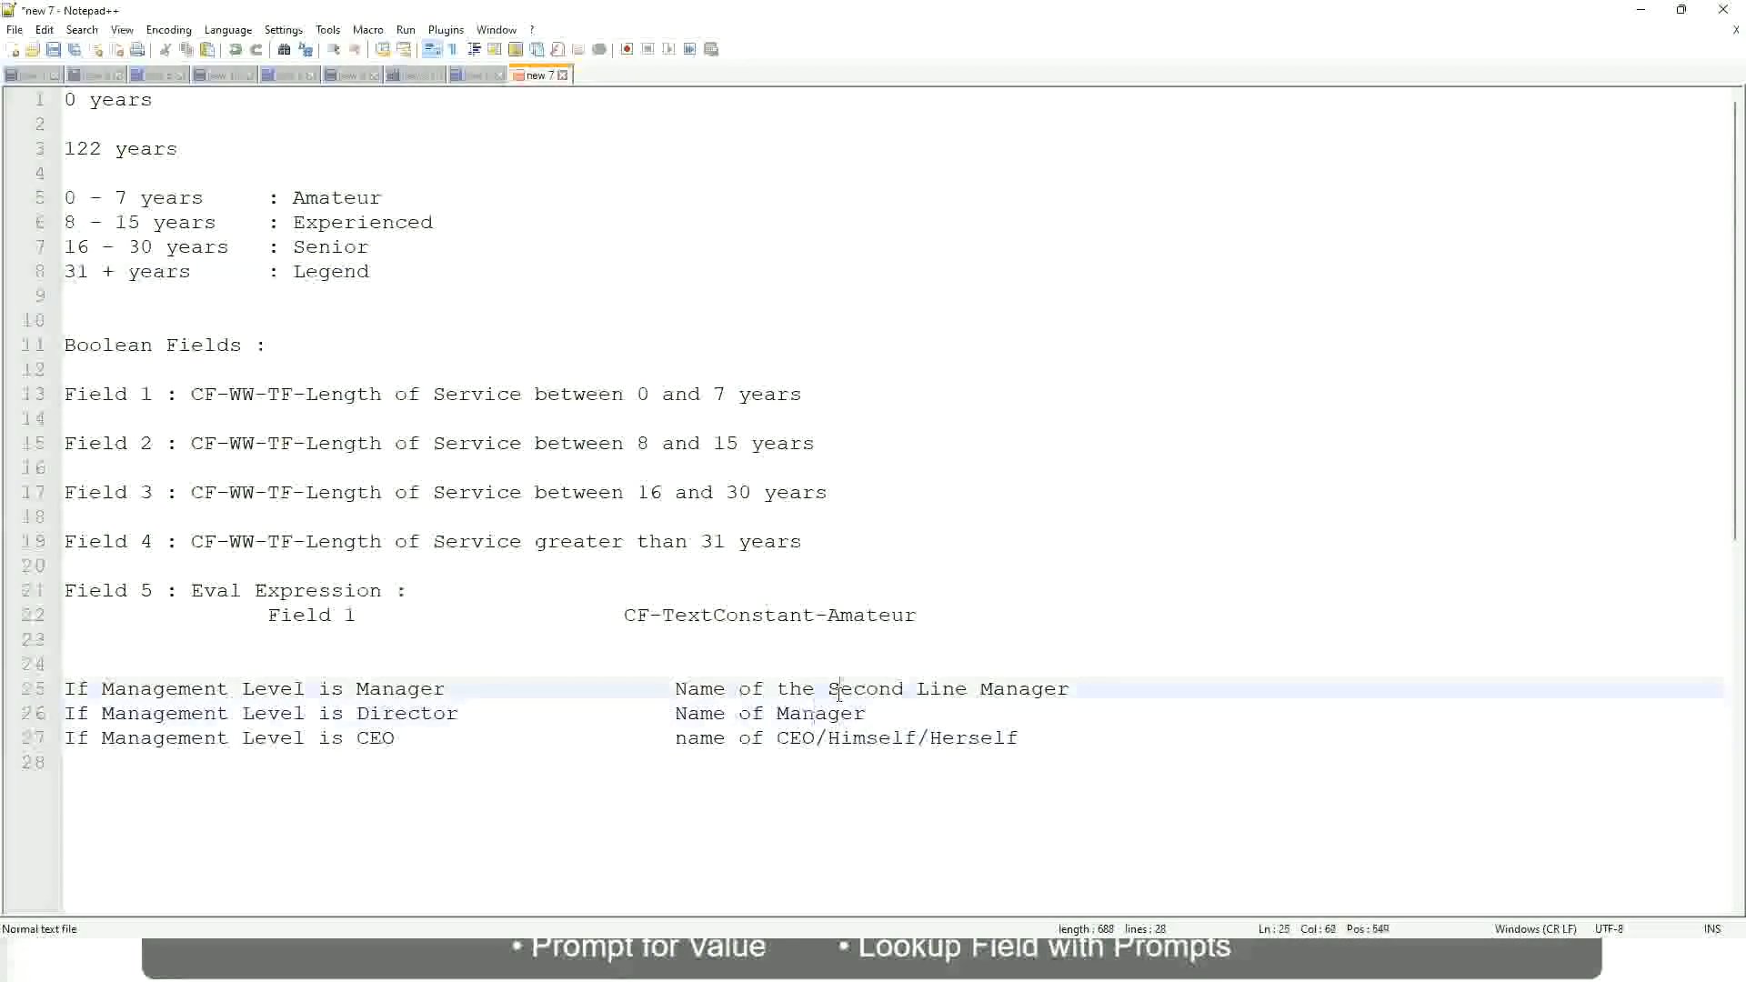
pyautogui.click(473, 718)
# Switch to Workday, copy the name of the saved Lookup Range Band calculated field and finish its save confirmation
pyautogui.hotkey('alt', 'Tab')
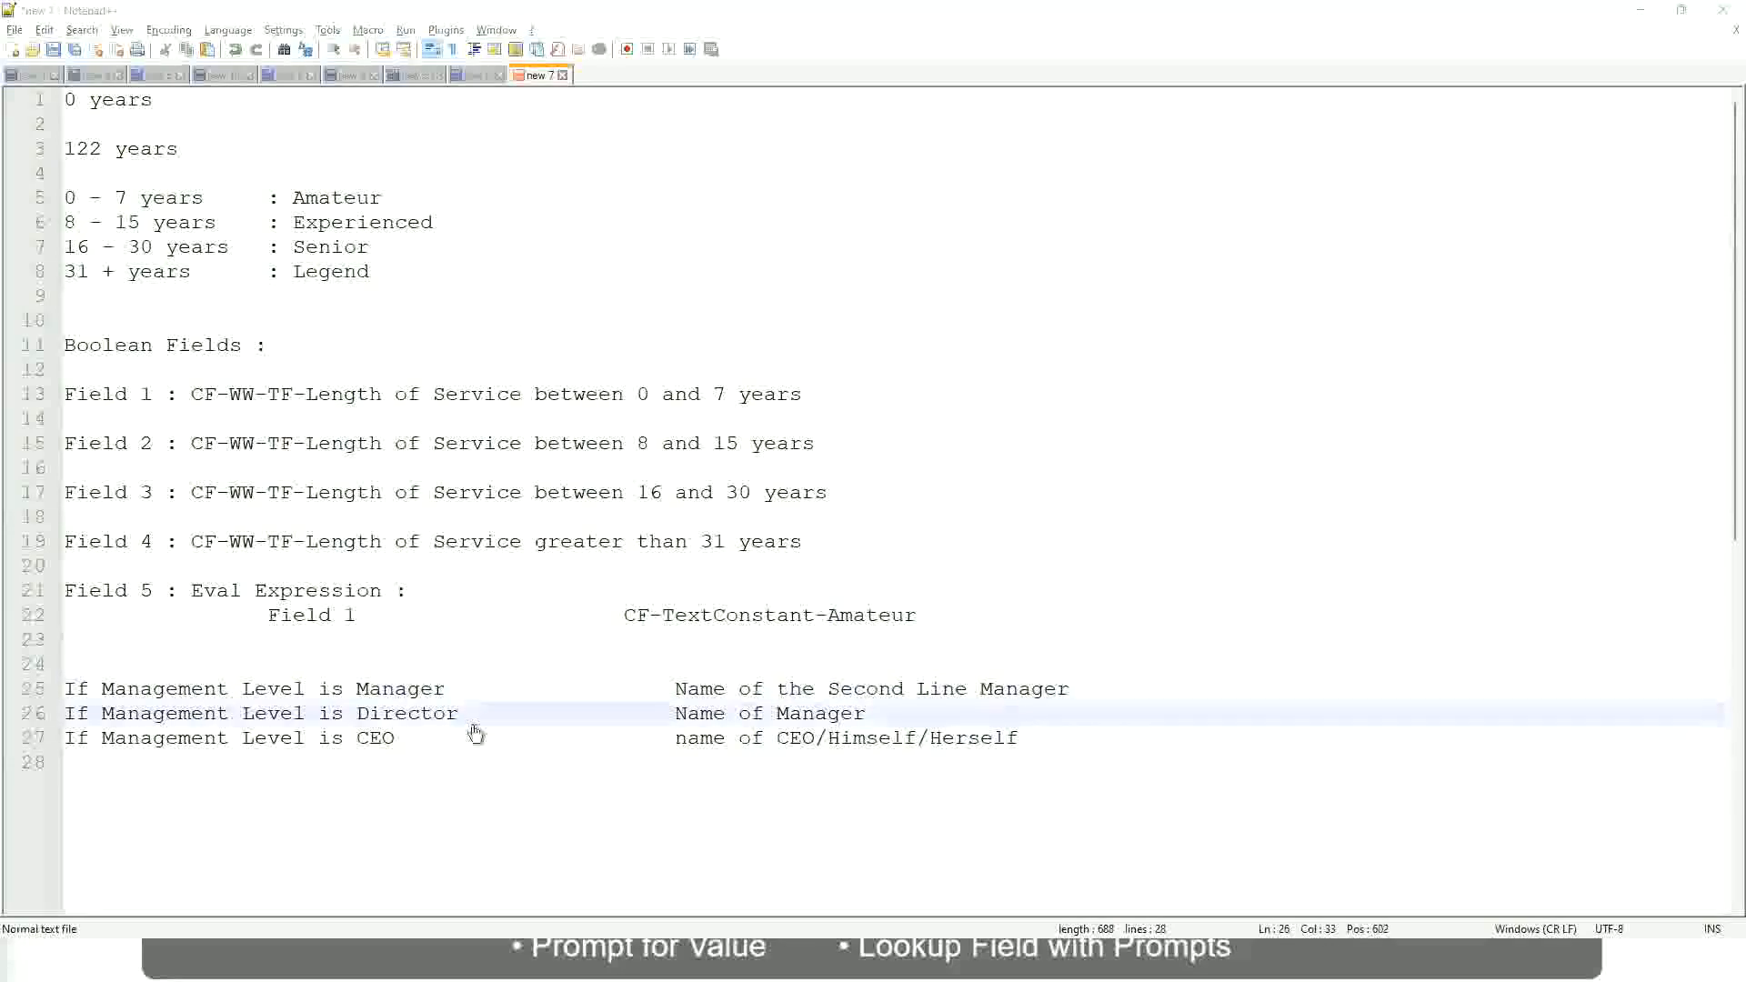
pyautogui.scroll(-4, 393, 566)
pyautogui.scroll(4, 678, 350)
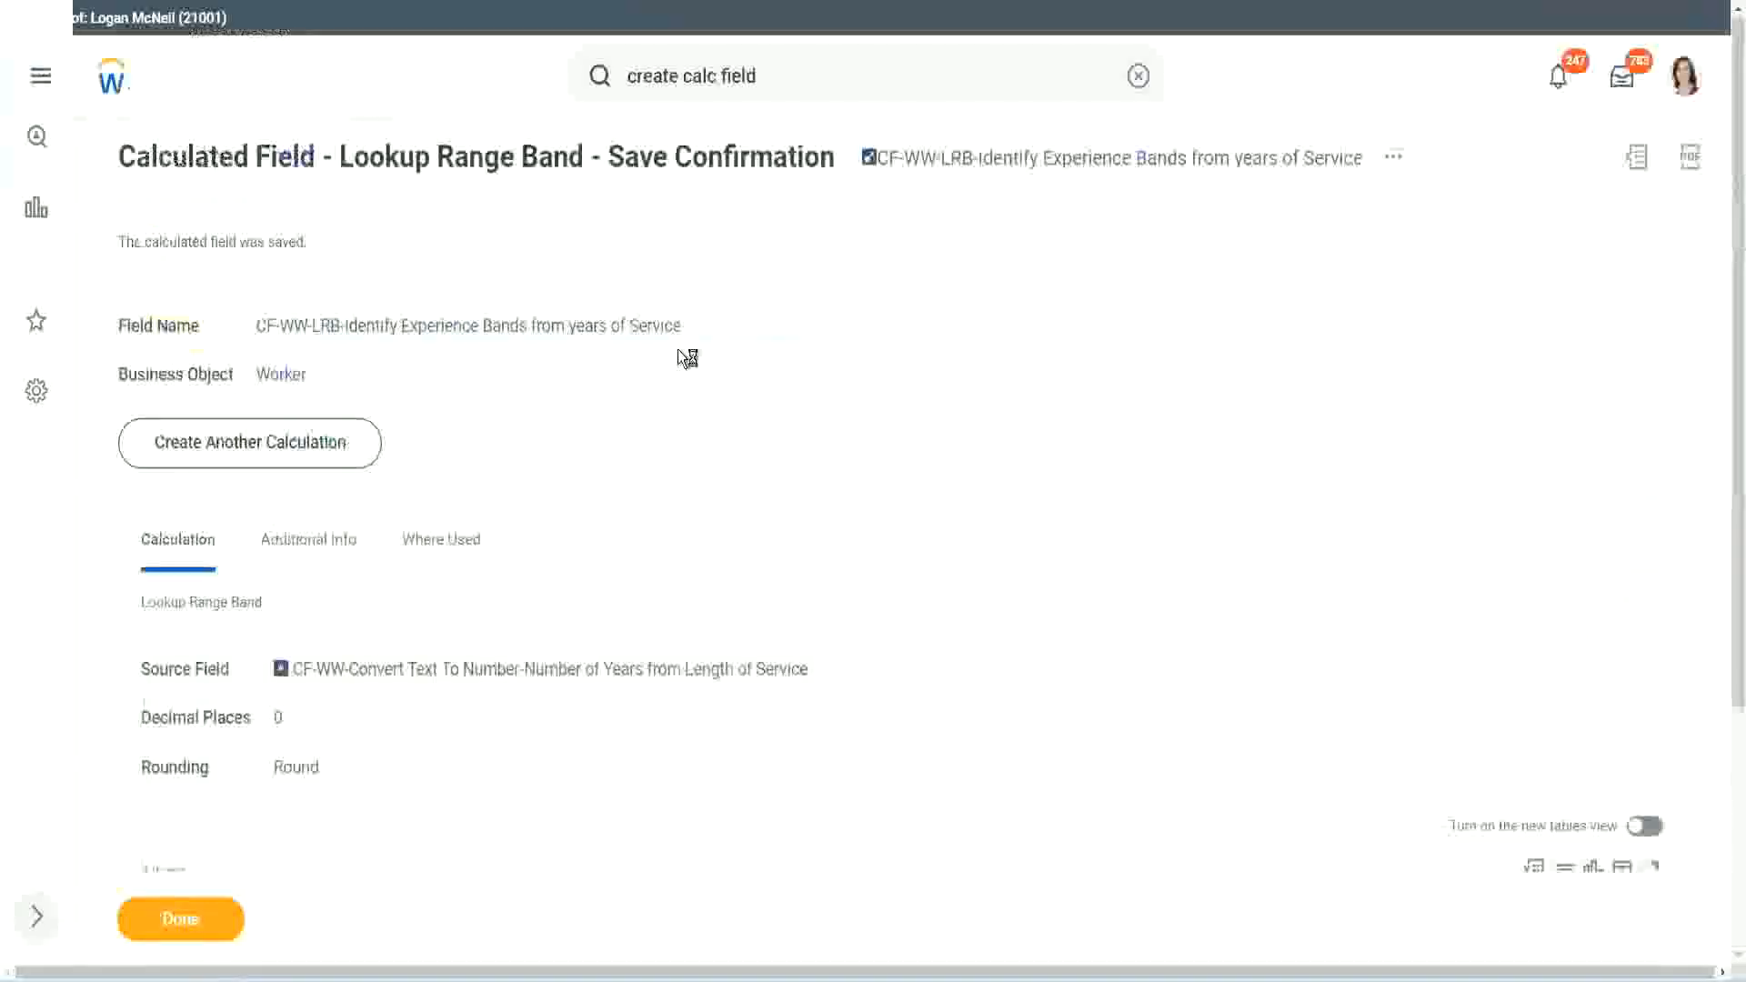
pyautogui.rightClick(1029, 174)
pyautogui.click(1081, 272)
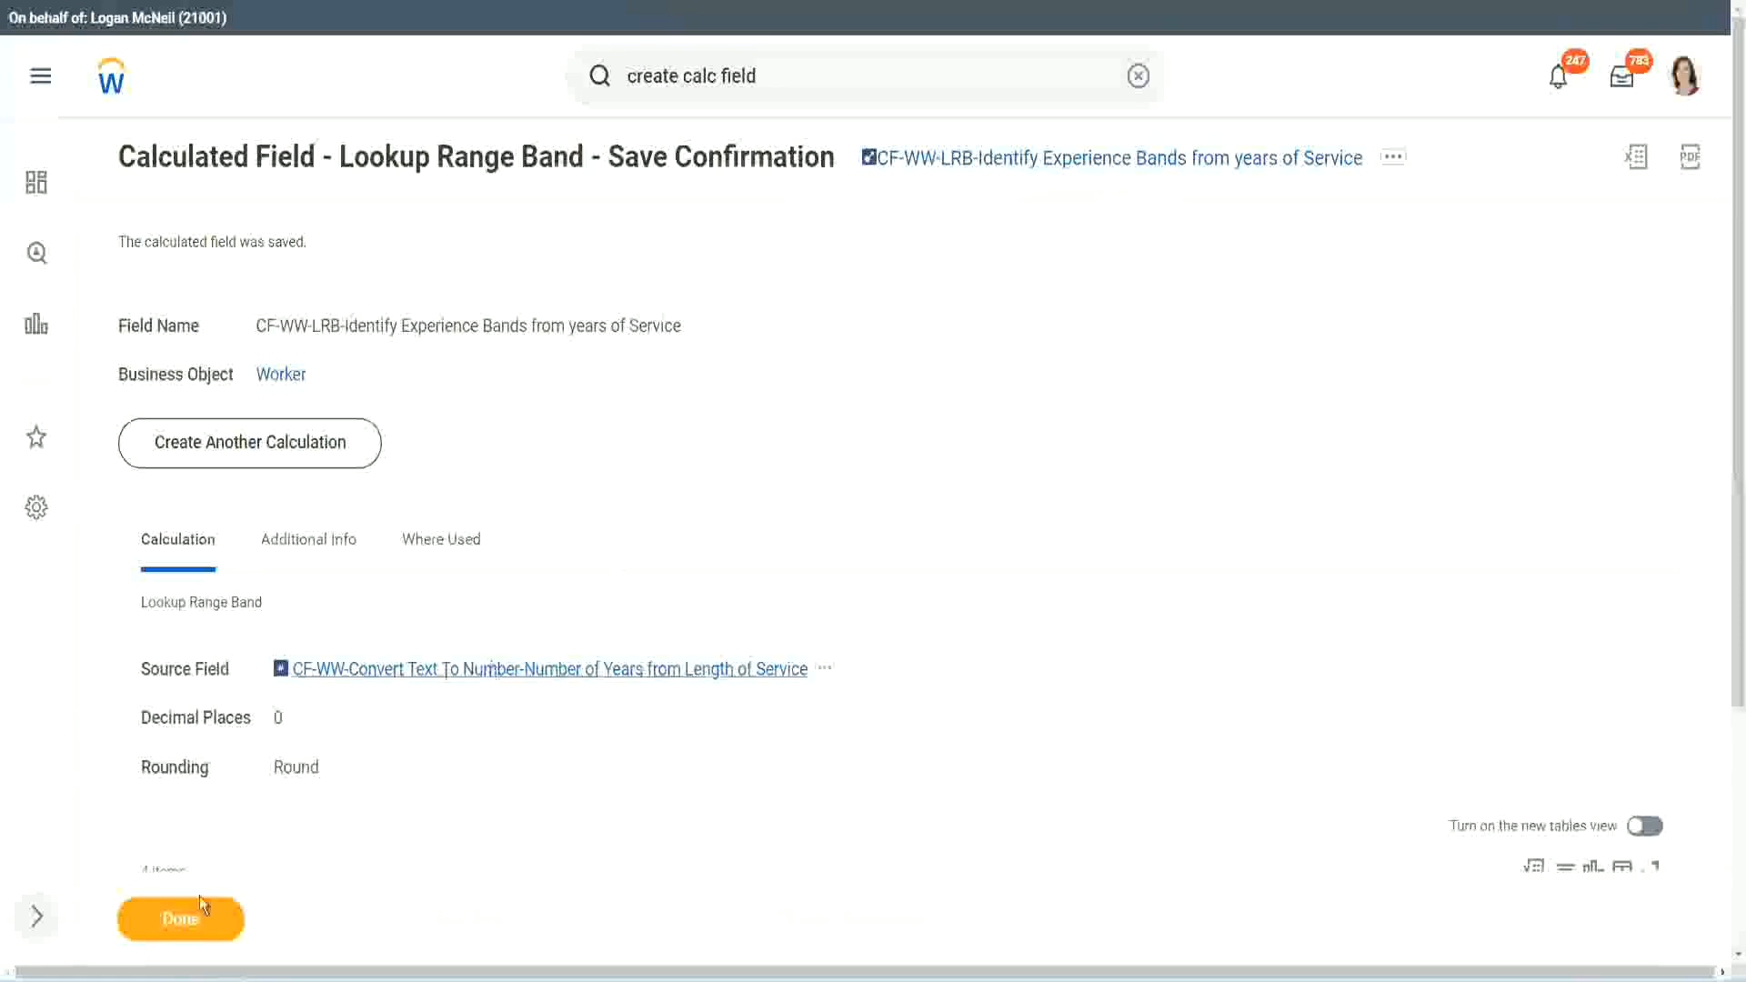
pyautogui.click(171, 928)
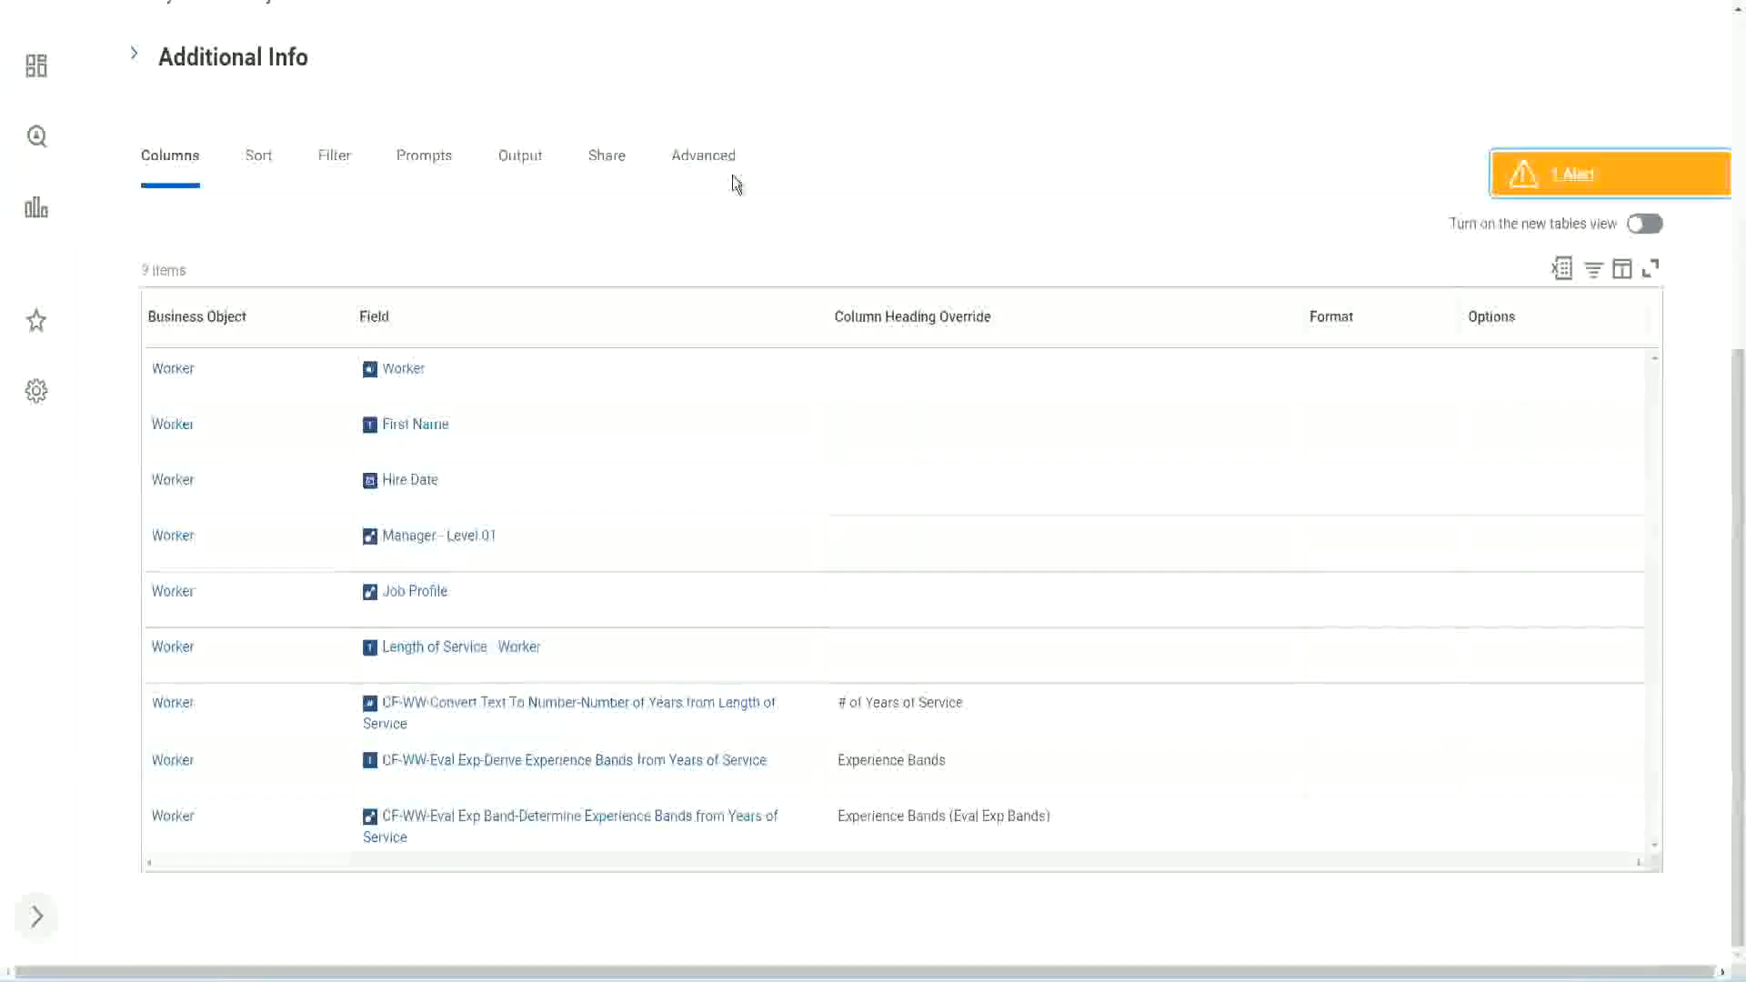
# Open the WW Employee Details custom report for editing
pyautogui.scroll(6, 737, 182)
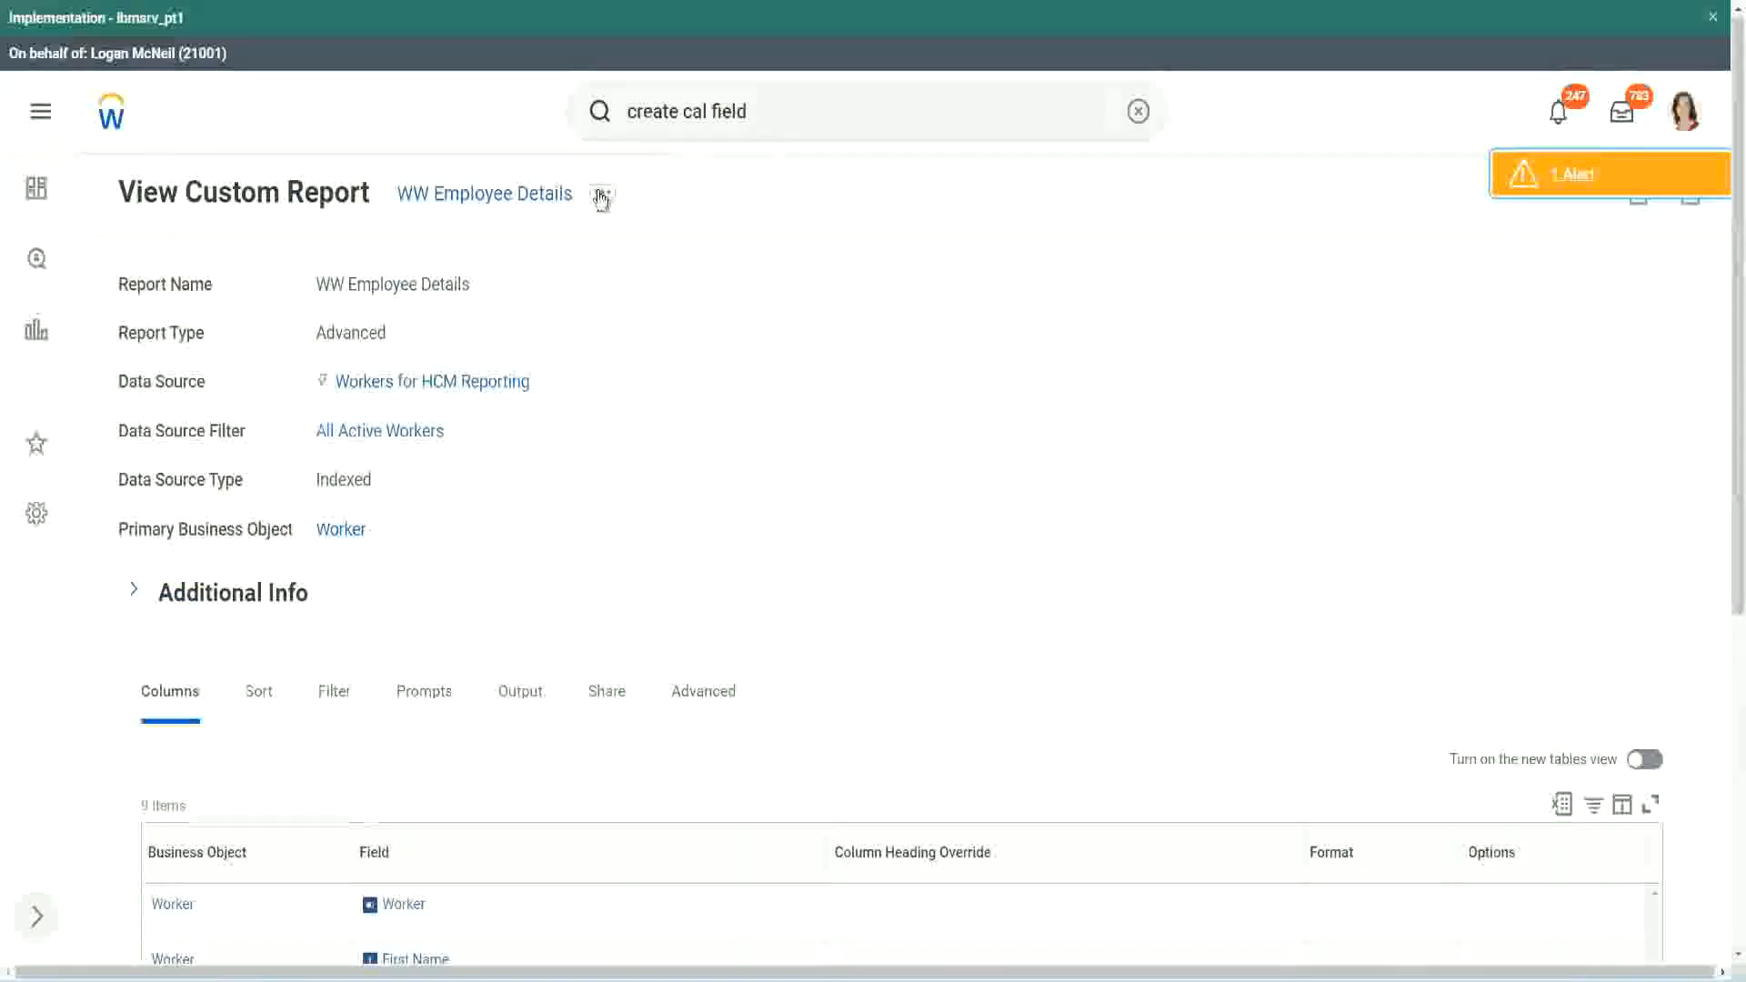
pyautogui.click(603, 195)
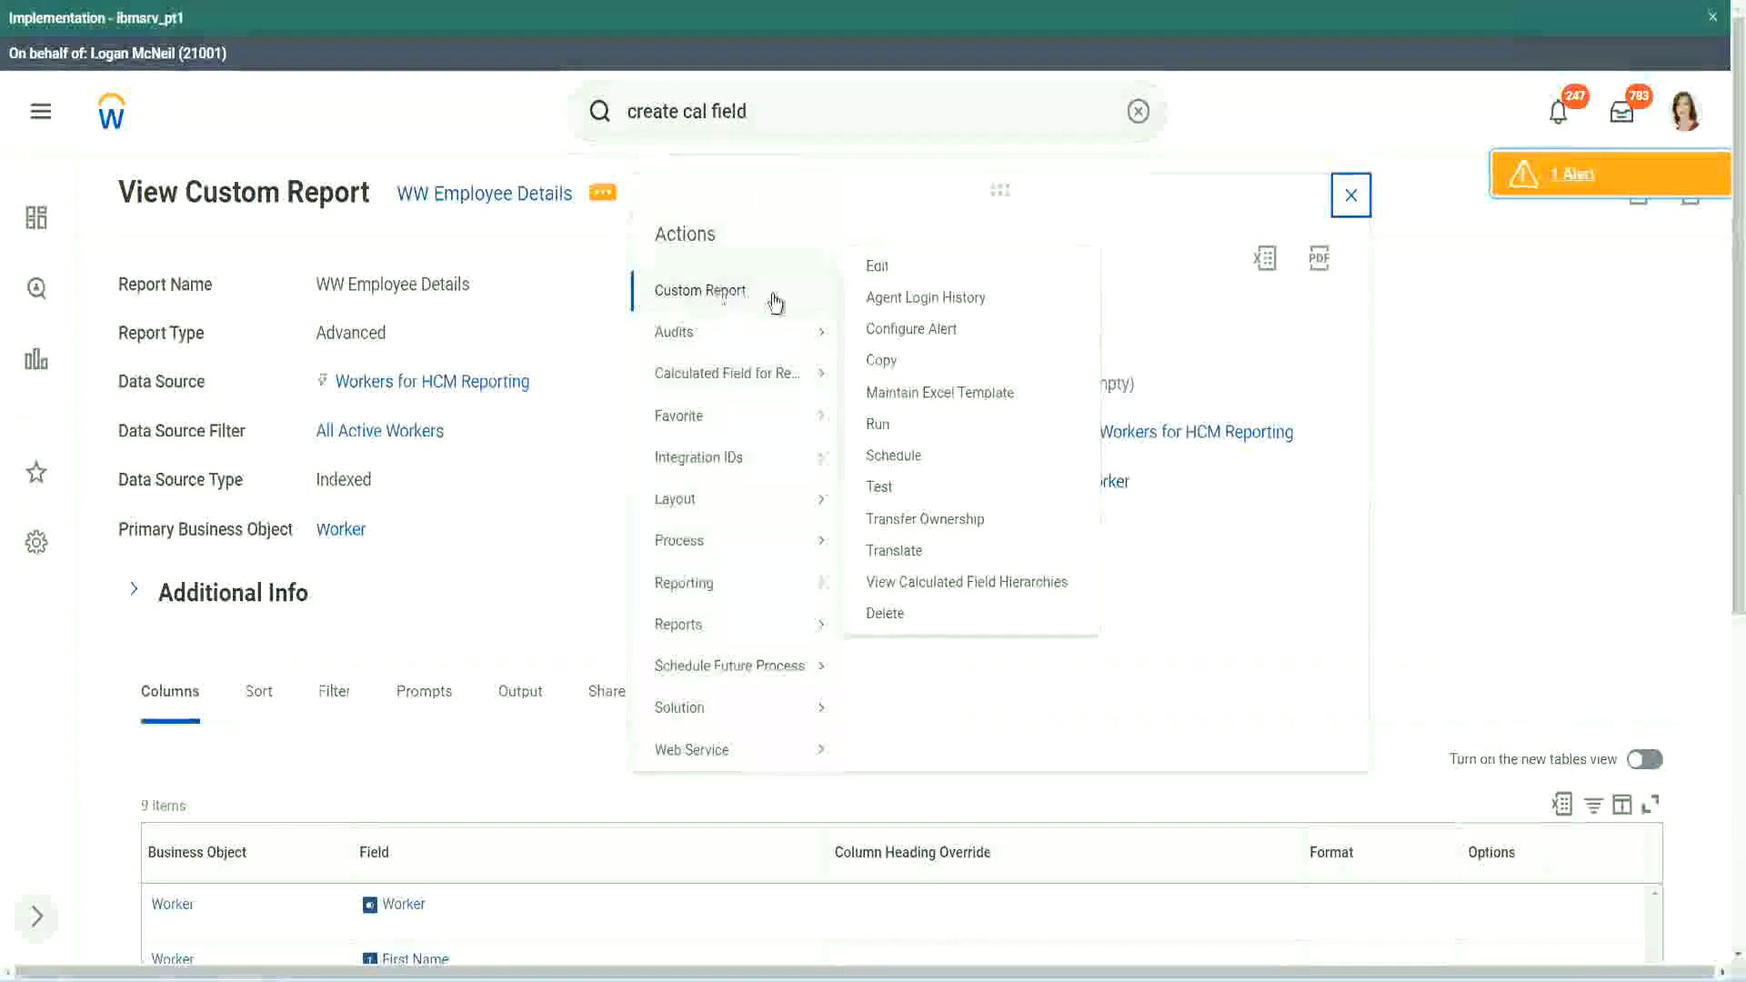
pyautogui.click(886, 267)
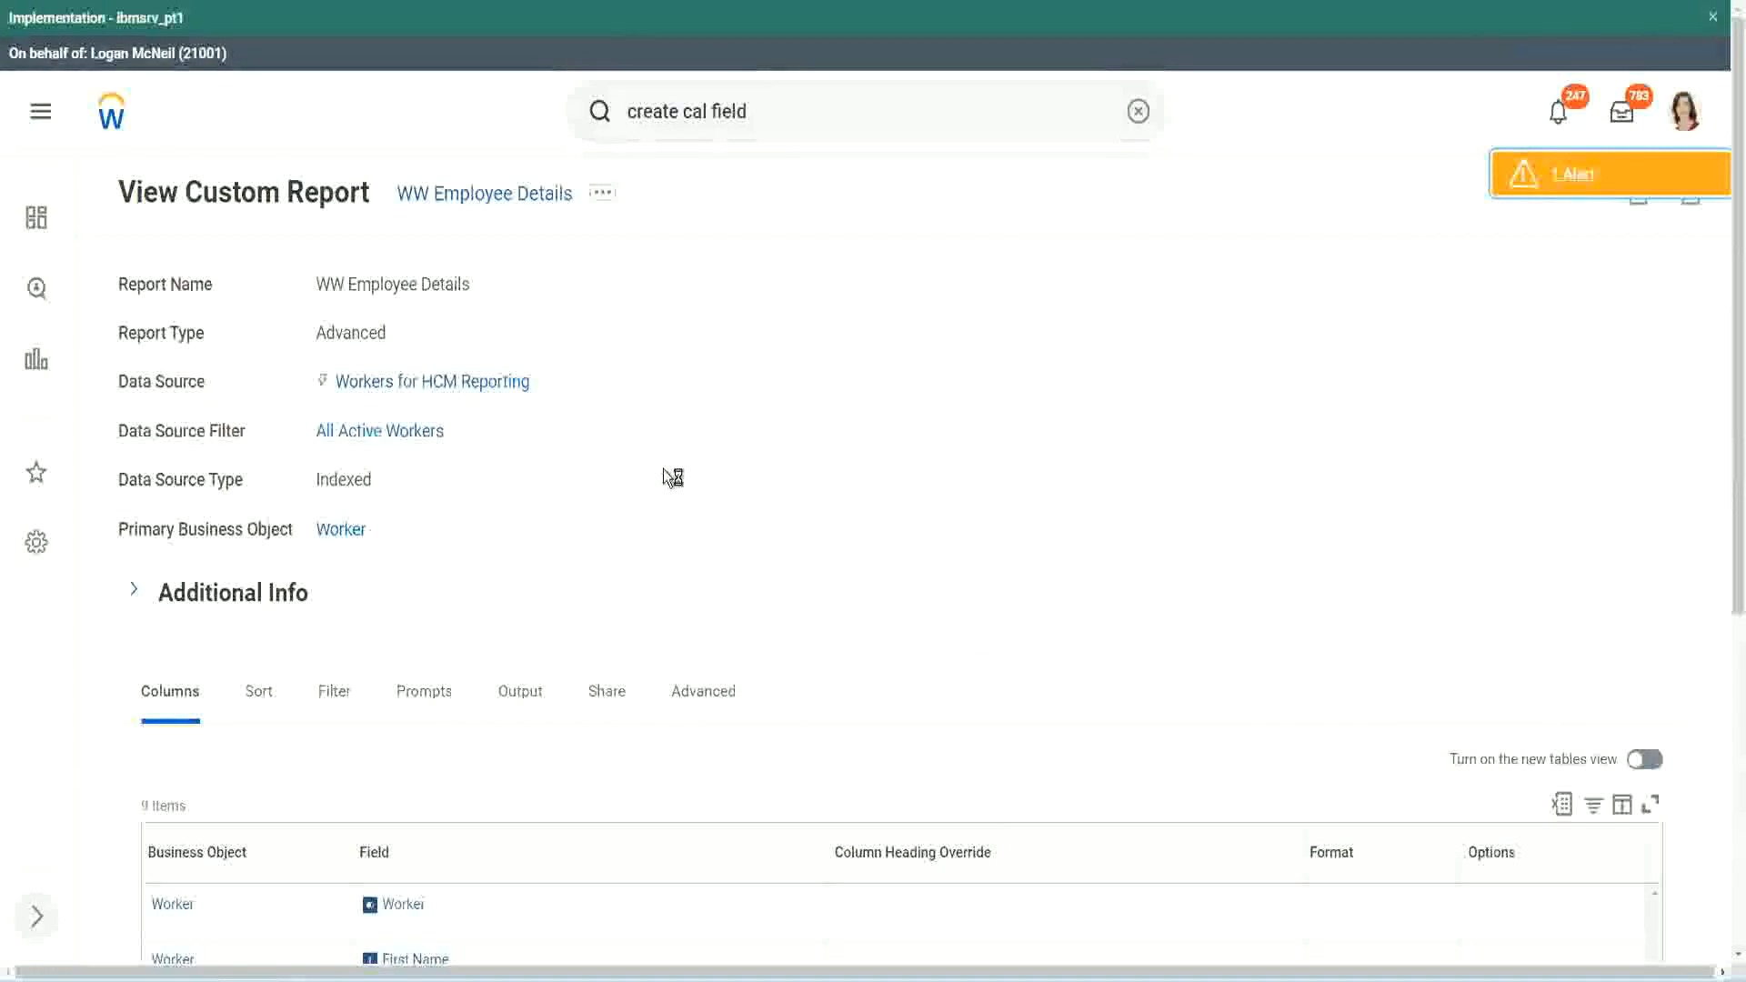
# Add a column row after the last one with the Worker field "CF-WW-LRB-Identify Experience Bands from years of Service"
pyautogui.scroll(-5, 672, 477)
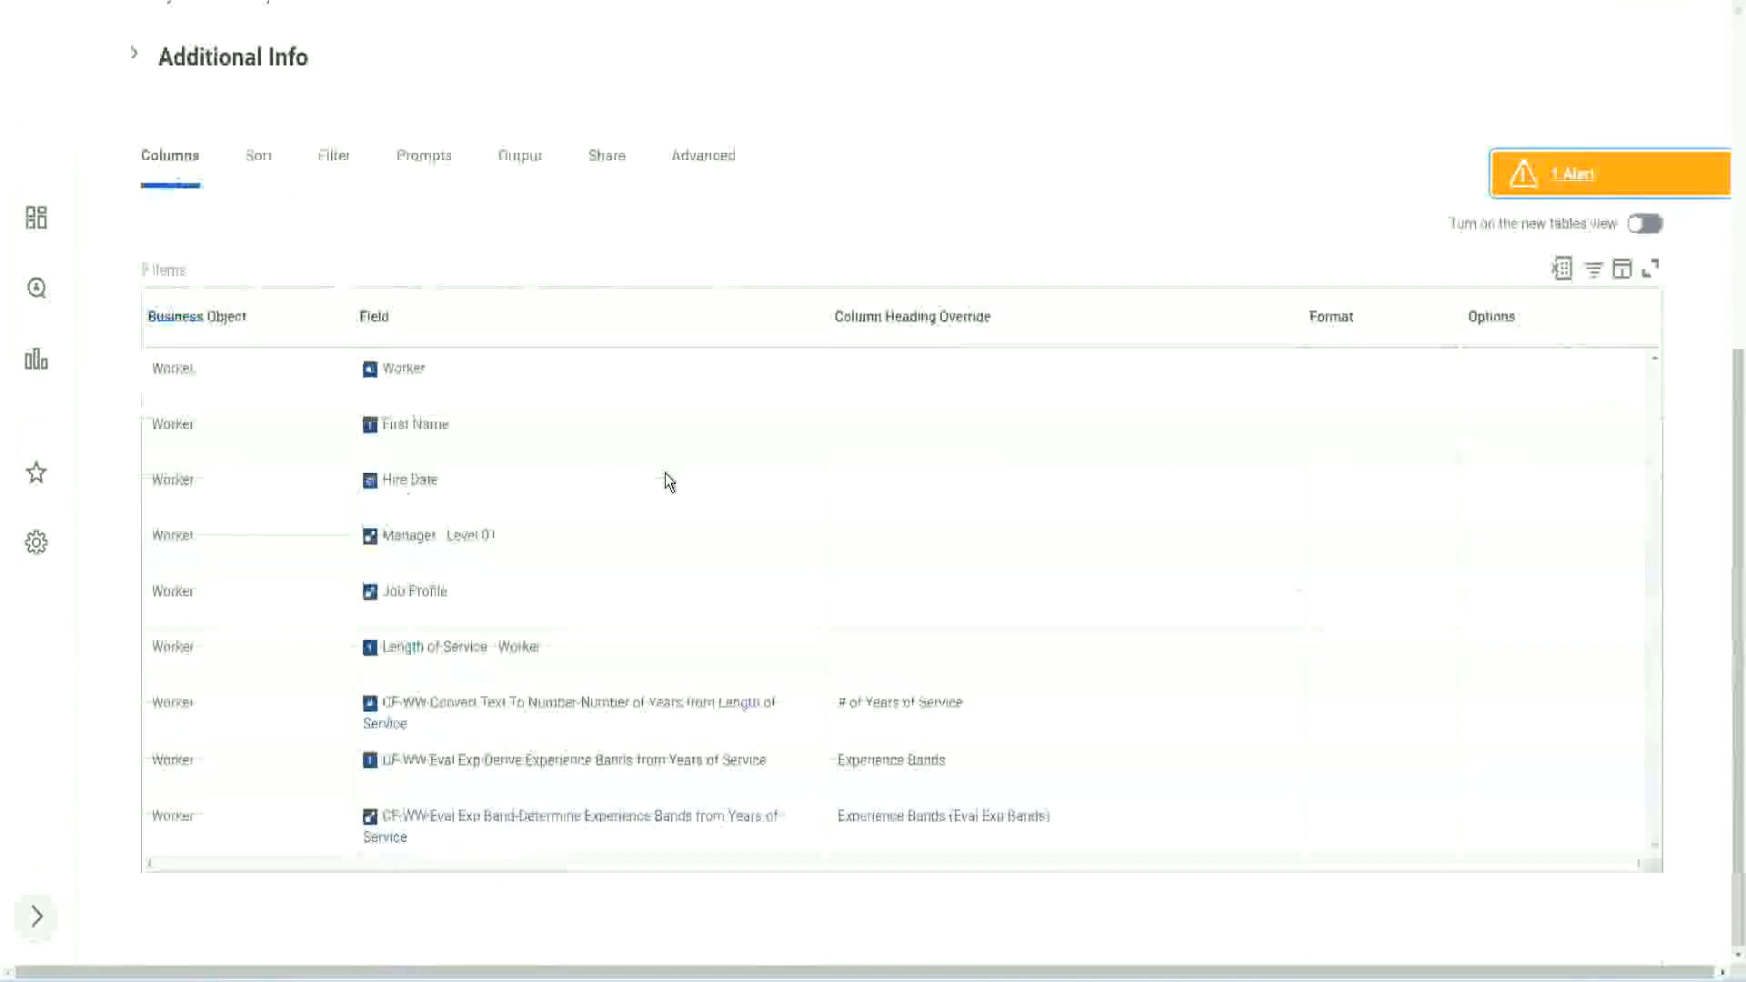
pyautogui.scroll(-7, 654, 507)
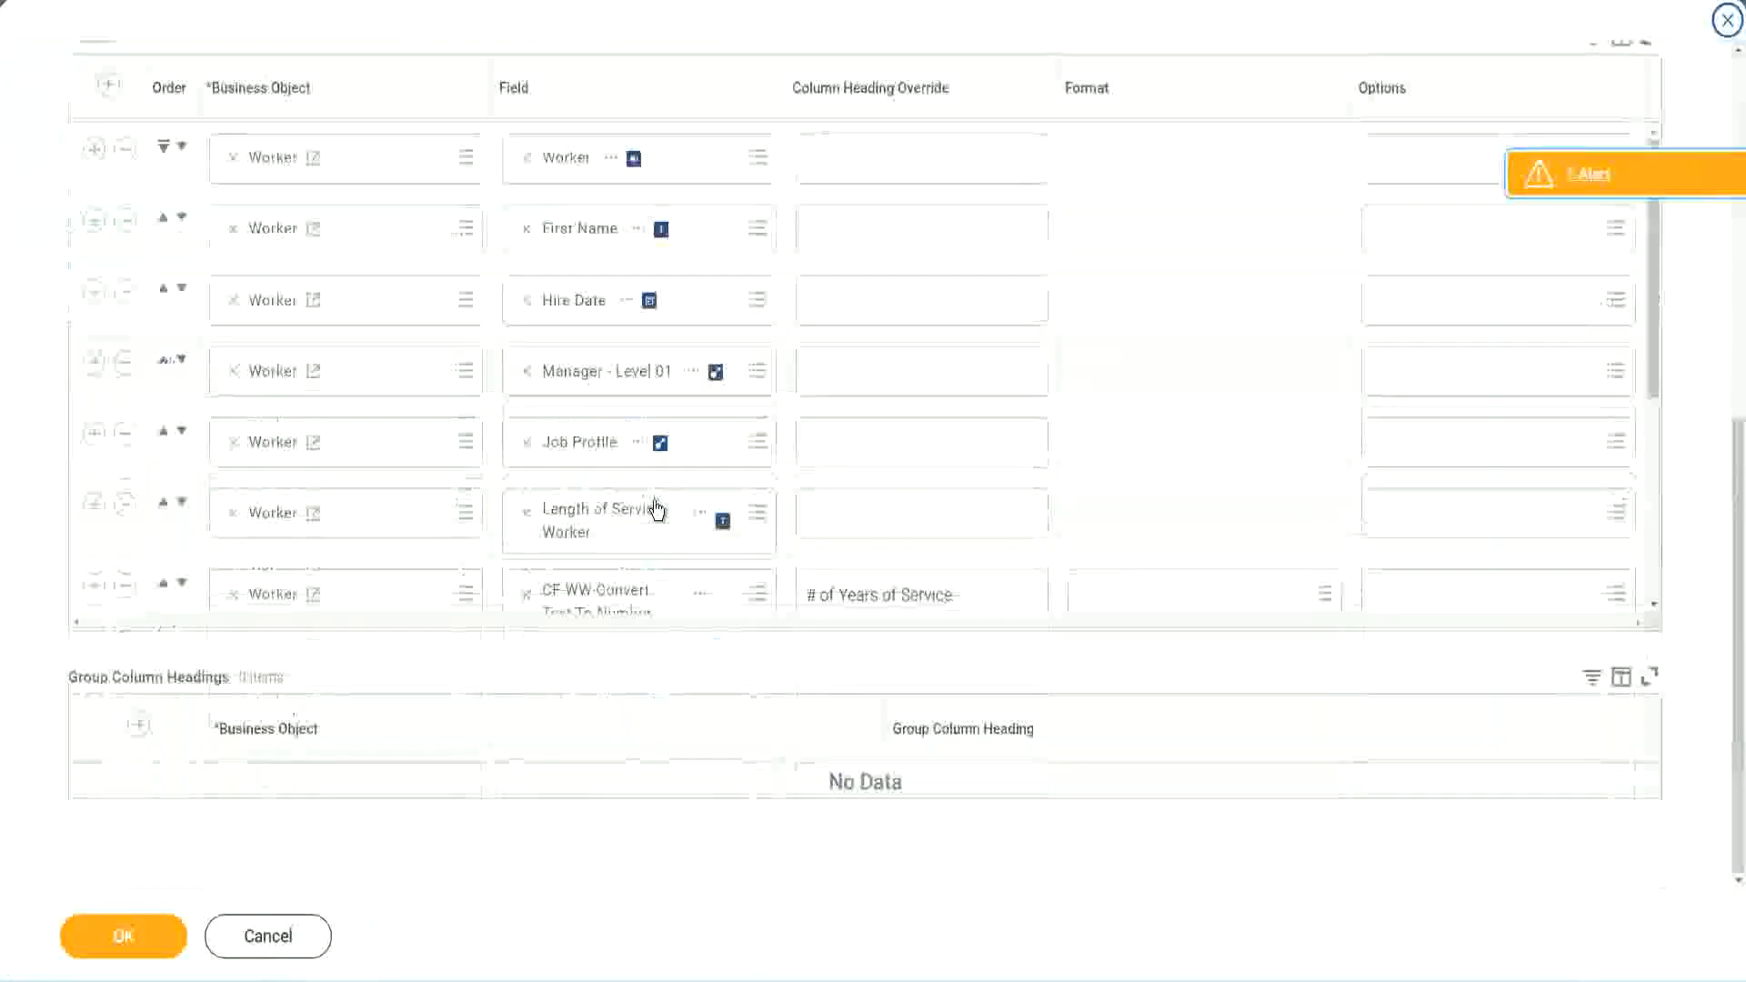
pyautogui.scroll(-4, 401, 526)
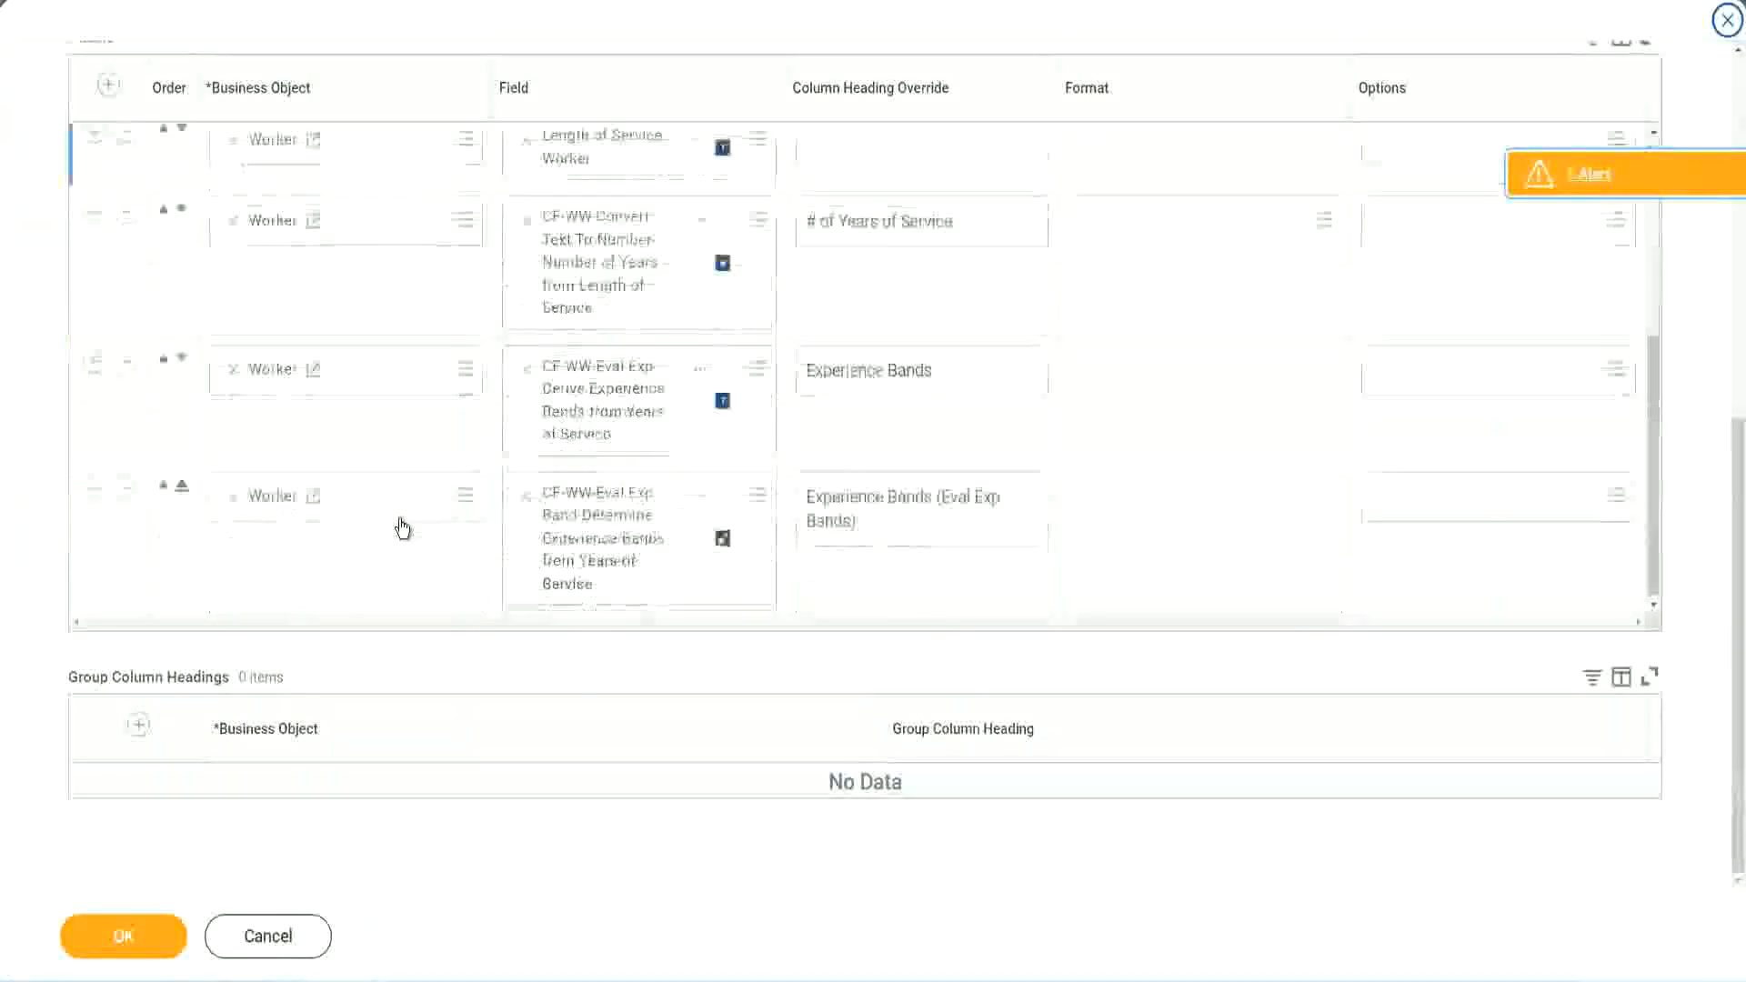
pyautogui.click(94, 491)
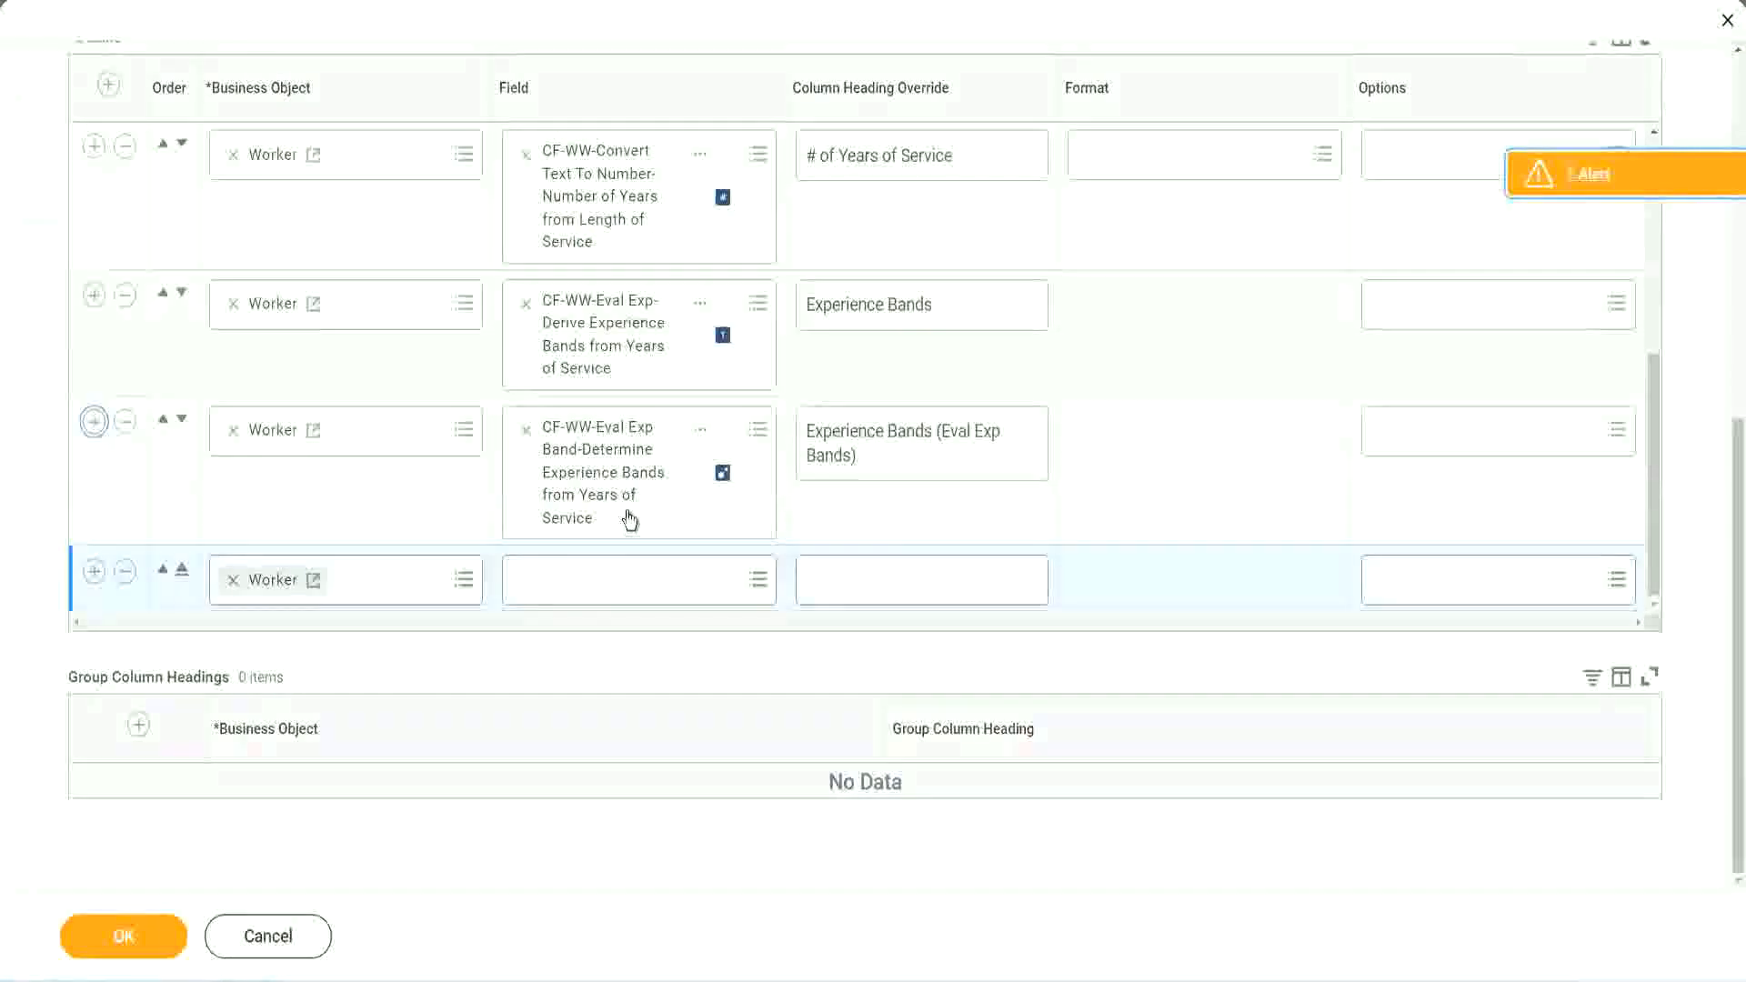
pyautogui.click(593, 582)
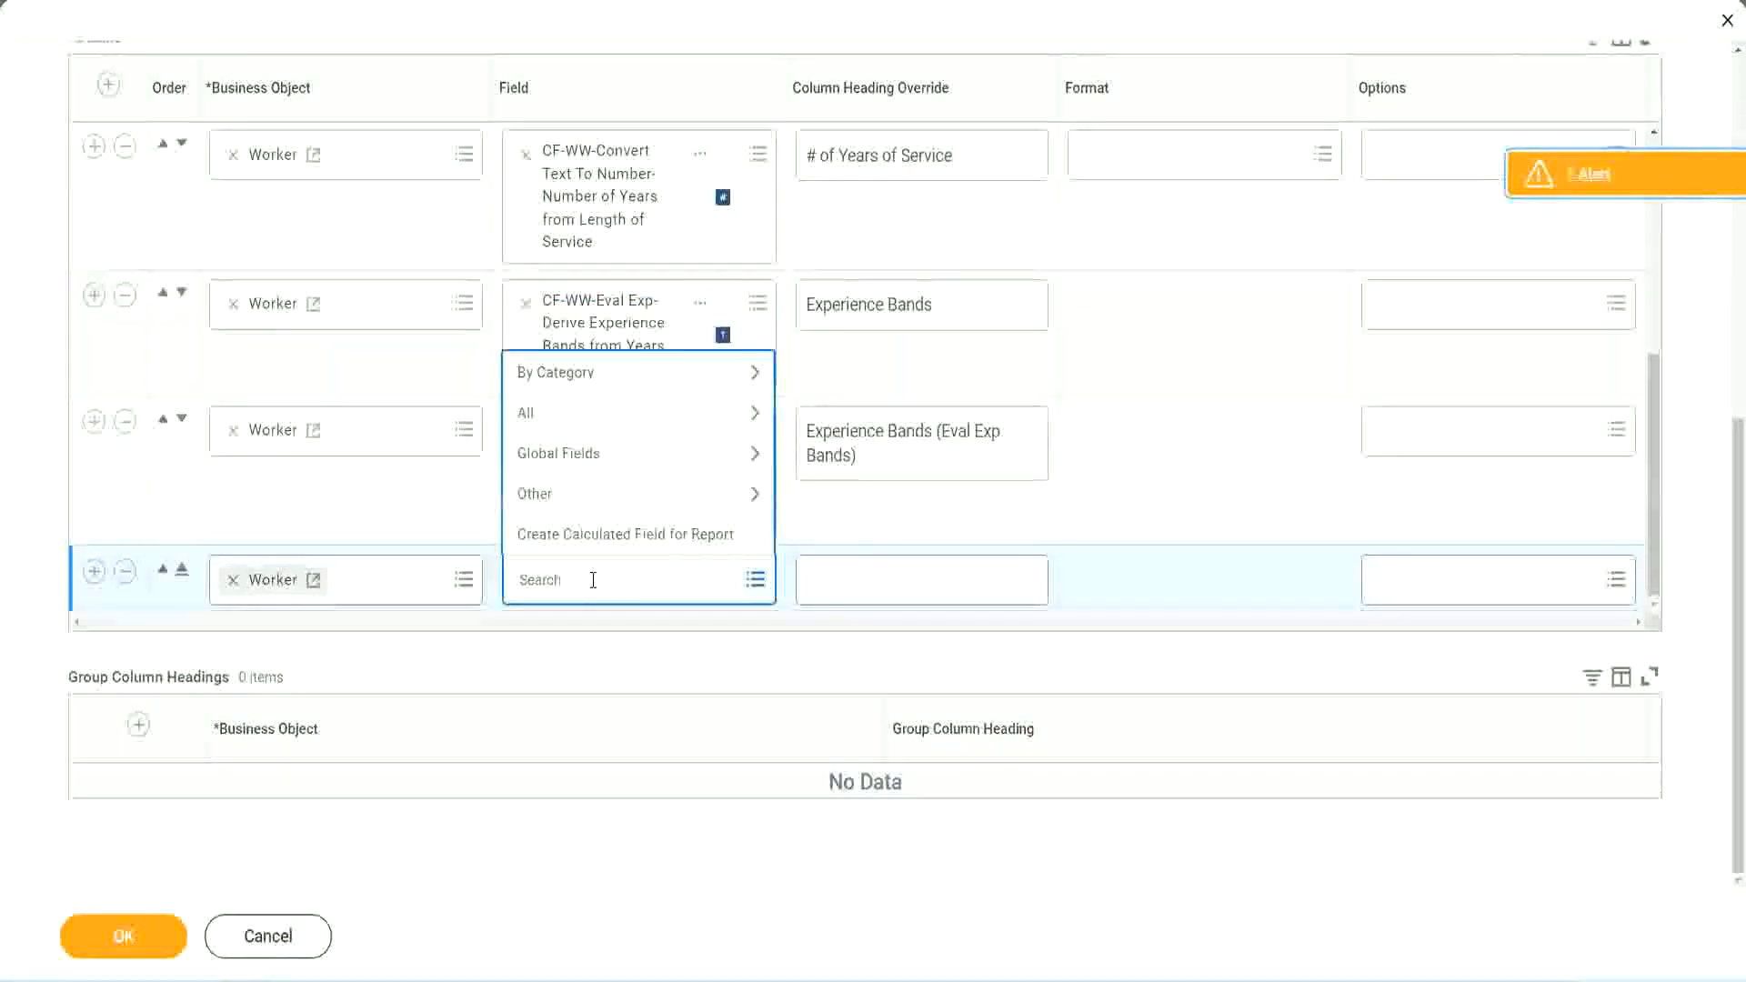
pyautogui.hotkey('ctrl', 'v')
pyautogui.press('Return')
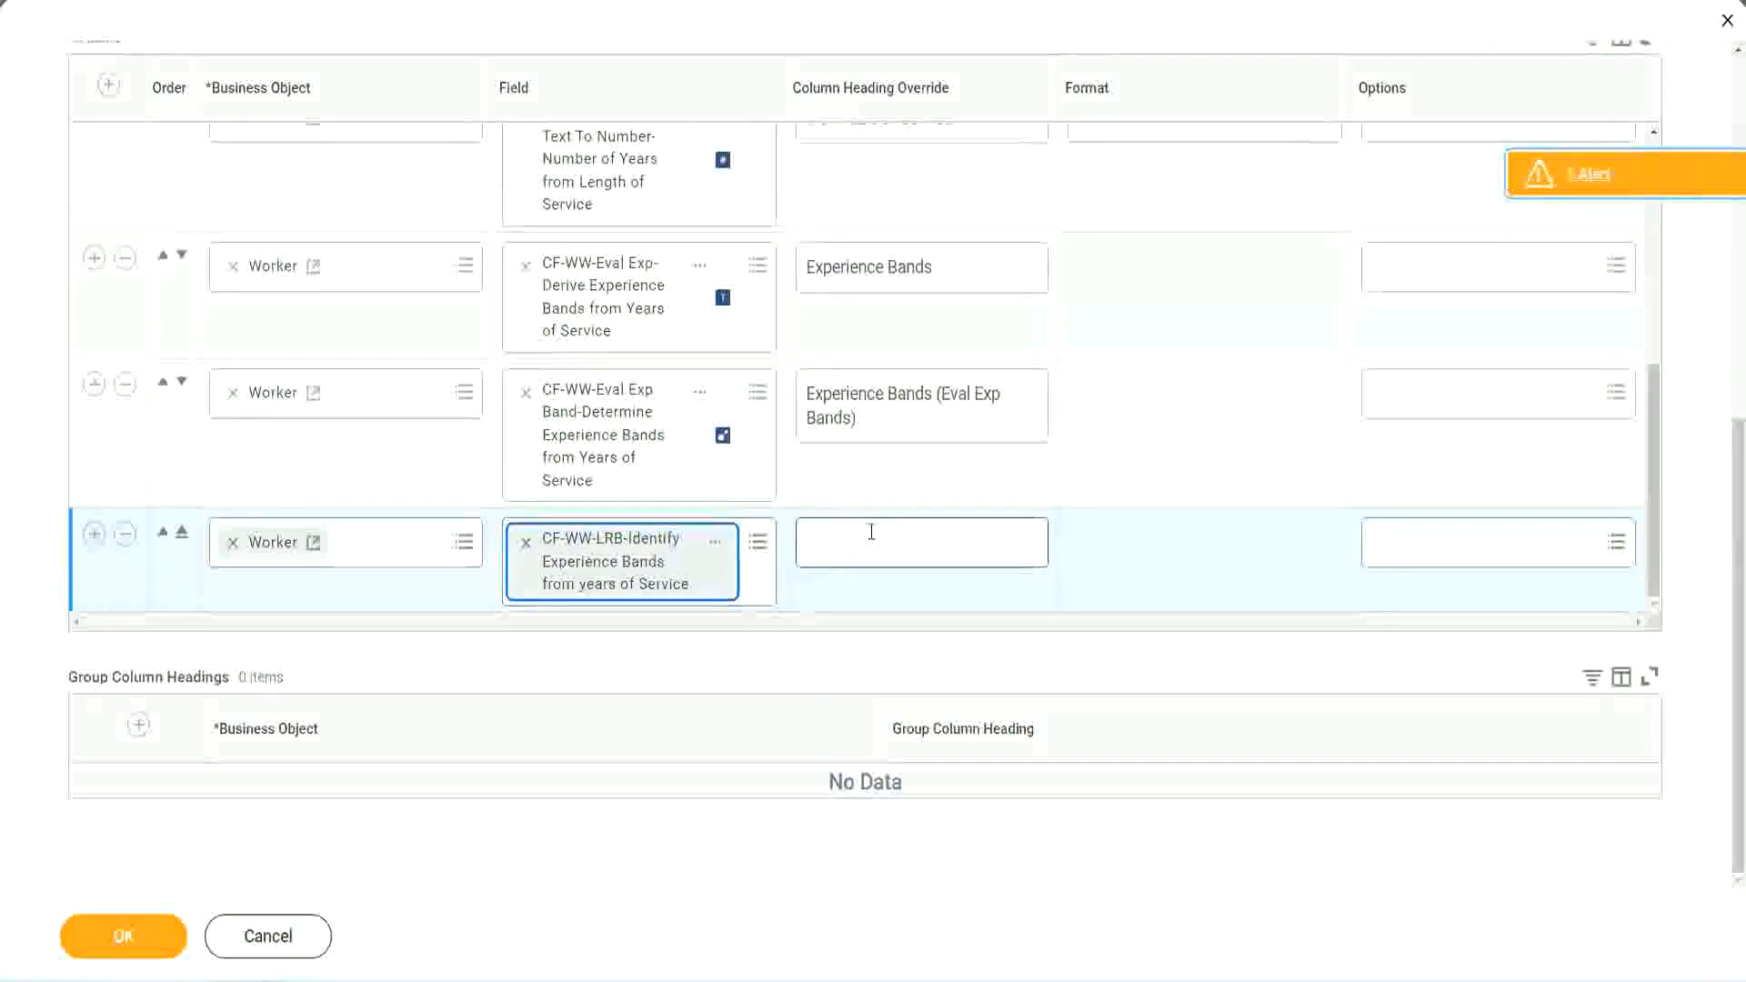
# Set the column heading override of the new Lookup Range Band row to "Experience Bands (LRB)"
pyautogui.click(871, 532)
pyautogui.write('Ex')
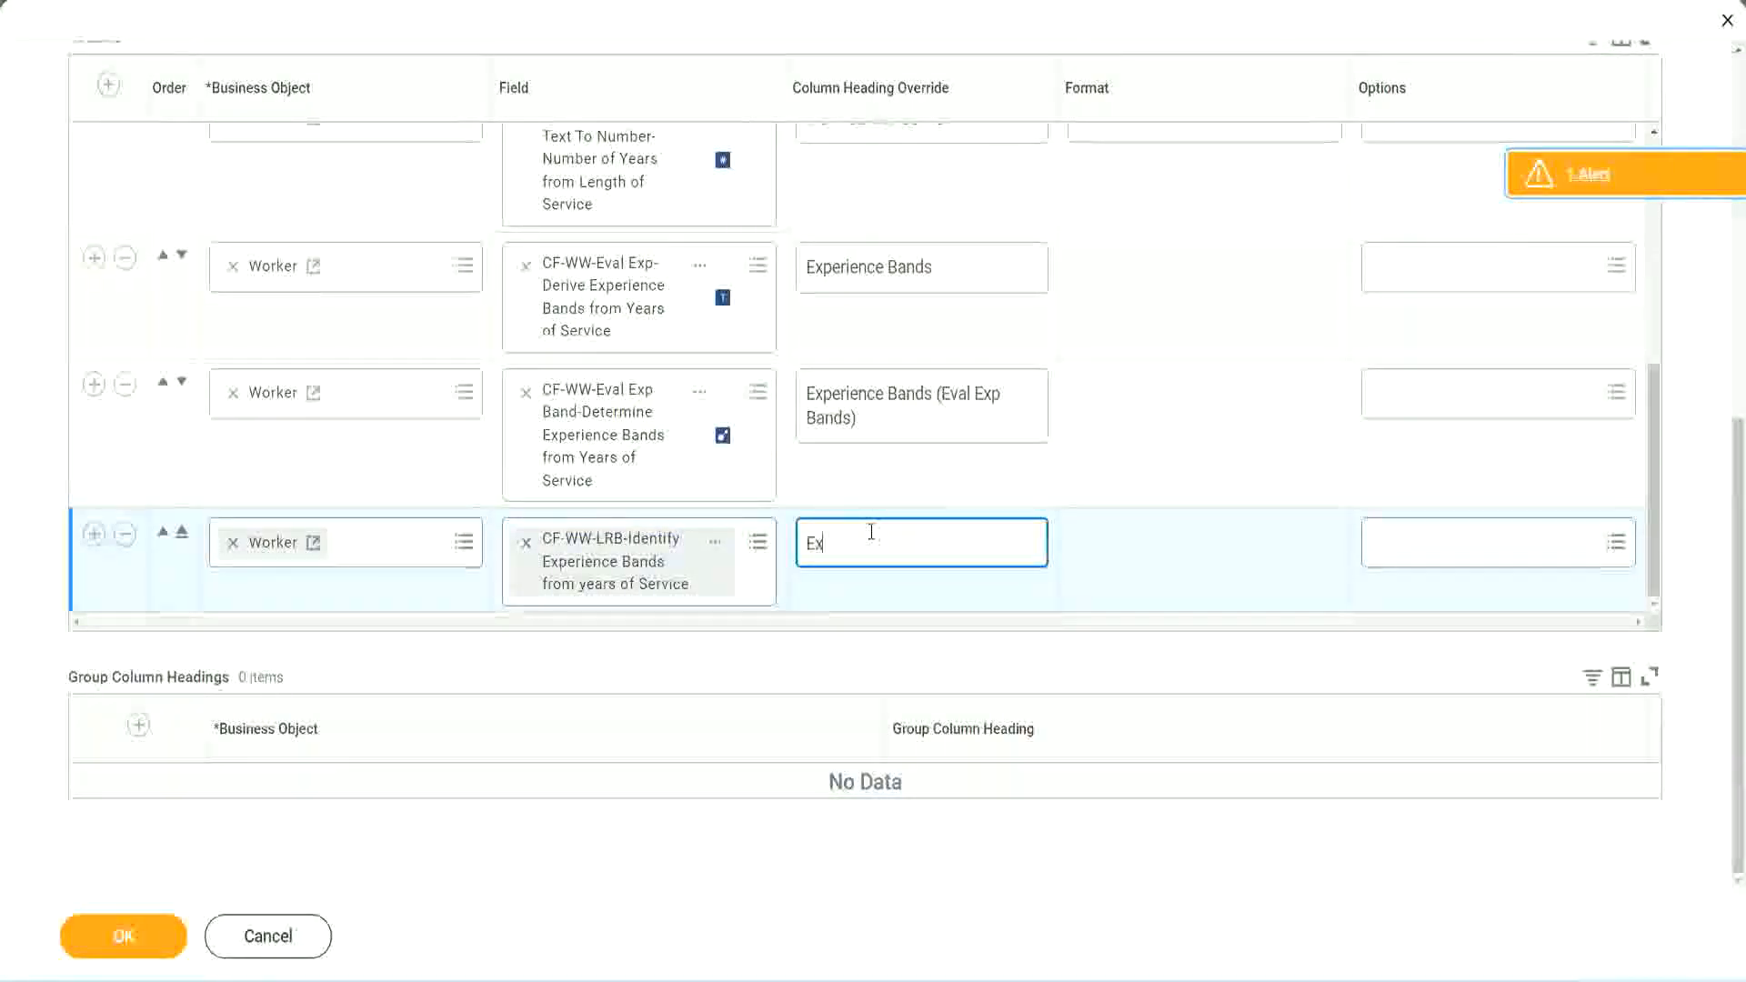
pyautogui.write('perienc')
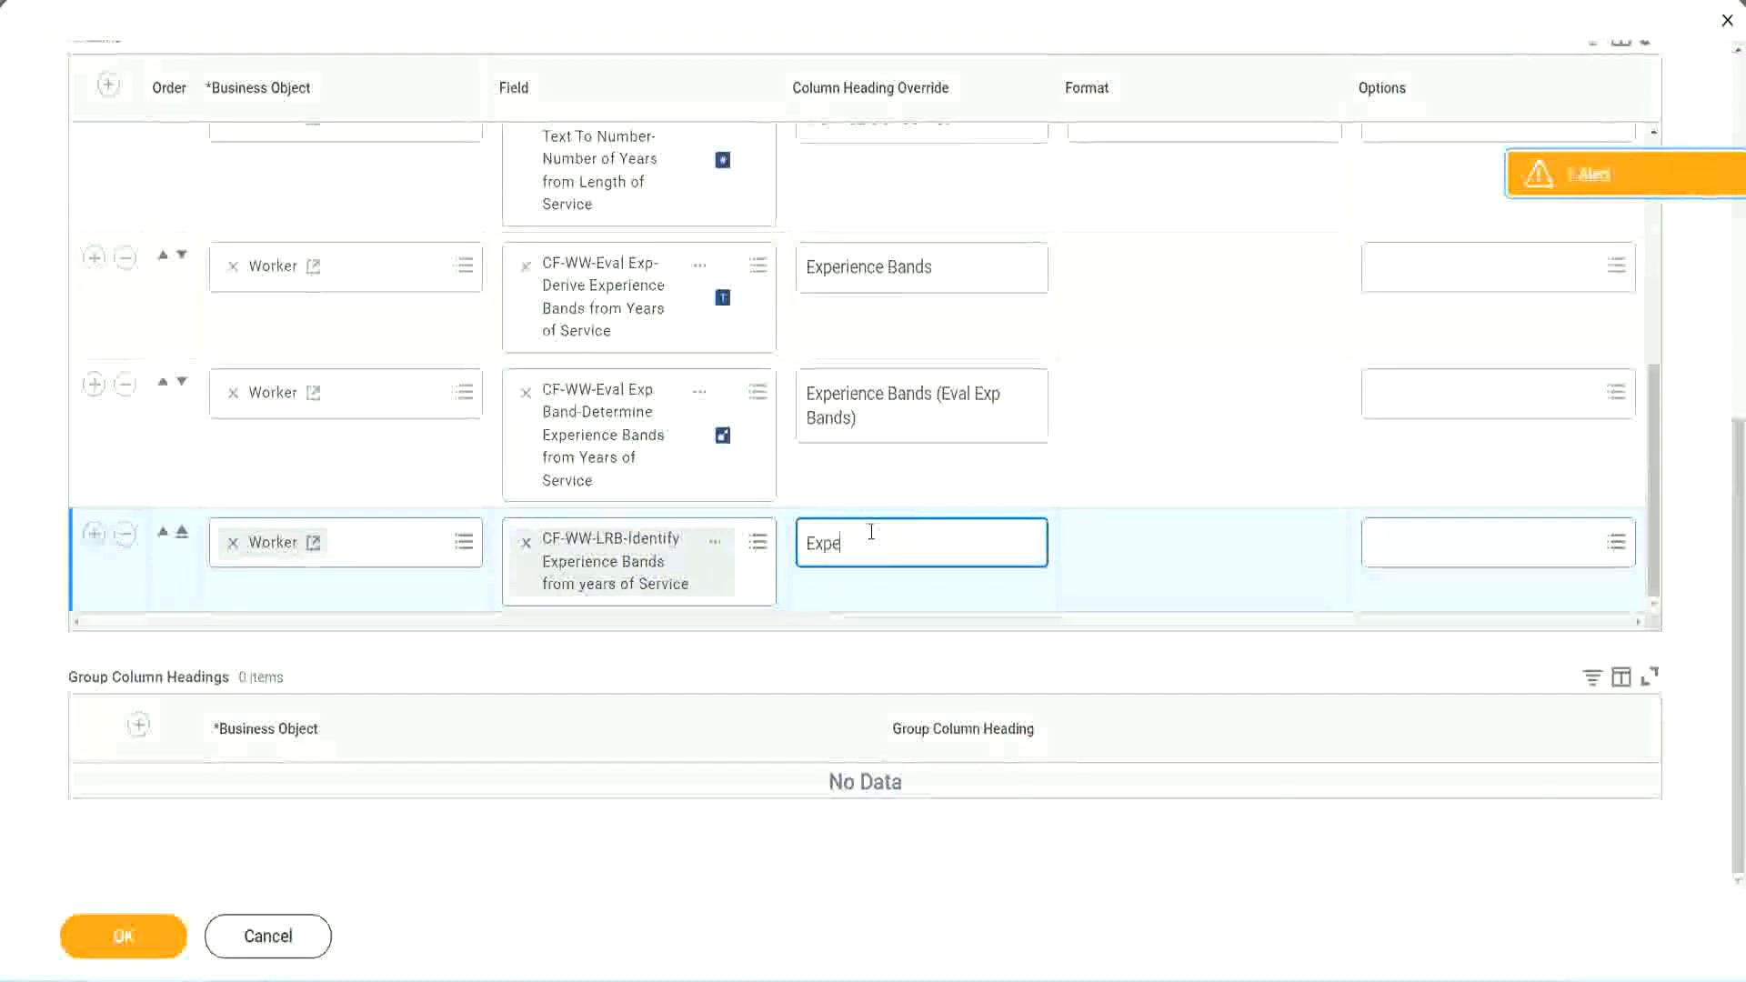
pyautogui.press('BackSpace')
pyautogui.press('BackSpace')
pyautogui.press('BackSpace')
pyautogui.press('BackSpace')
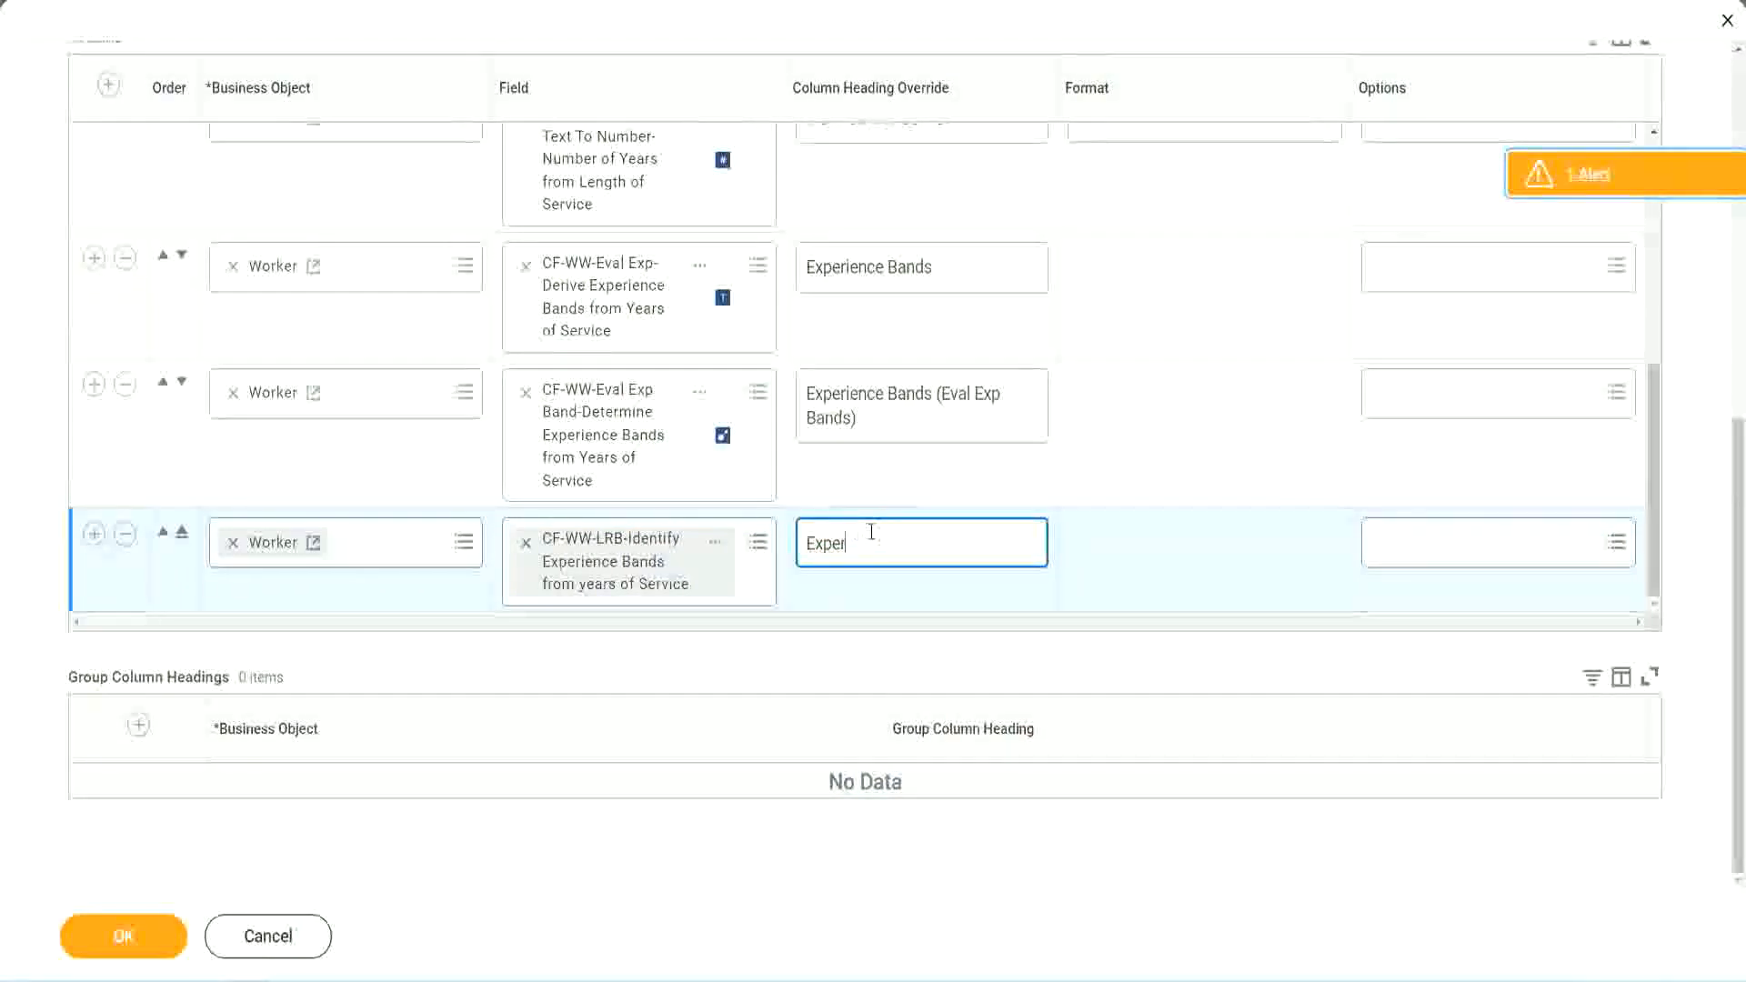
pyautogui.write('ience Band')
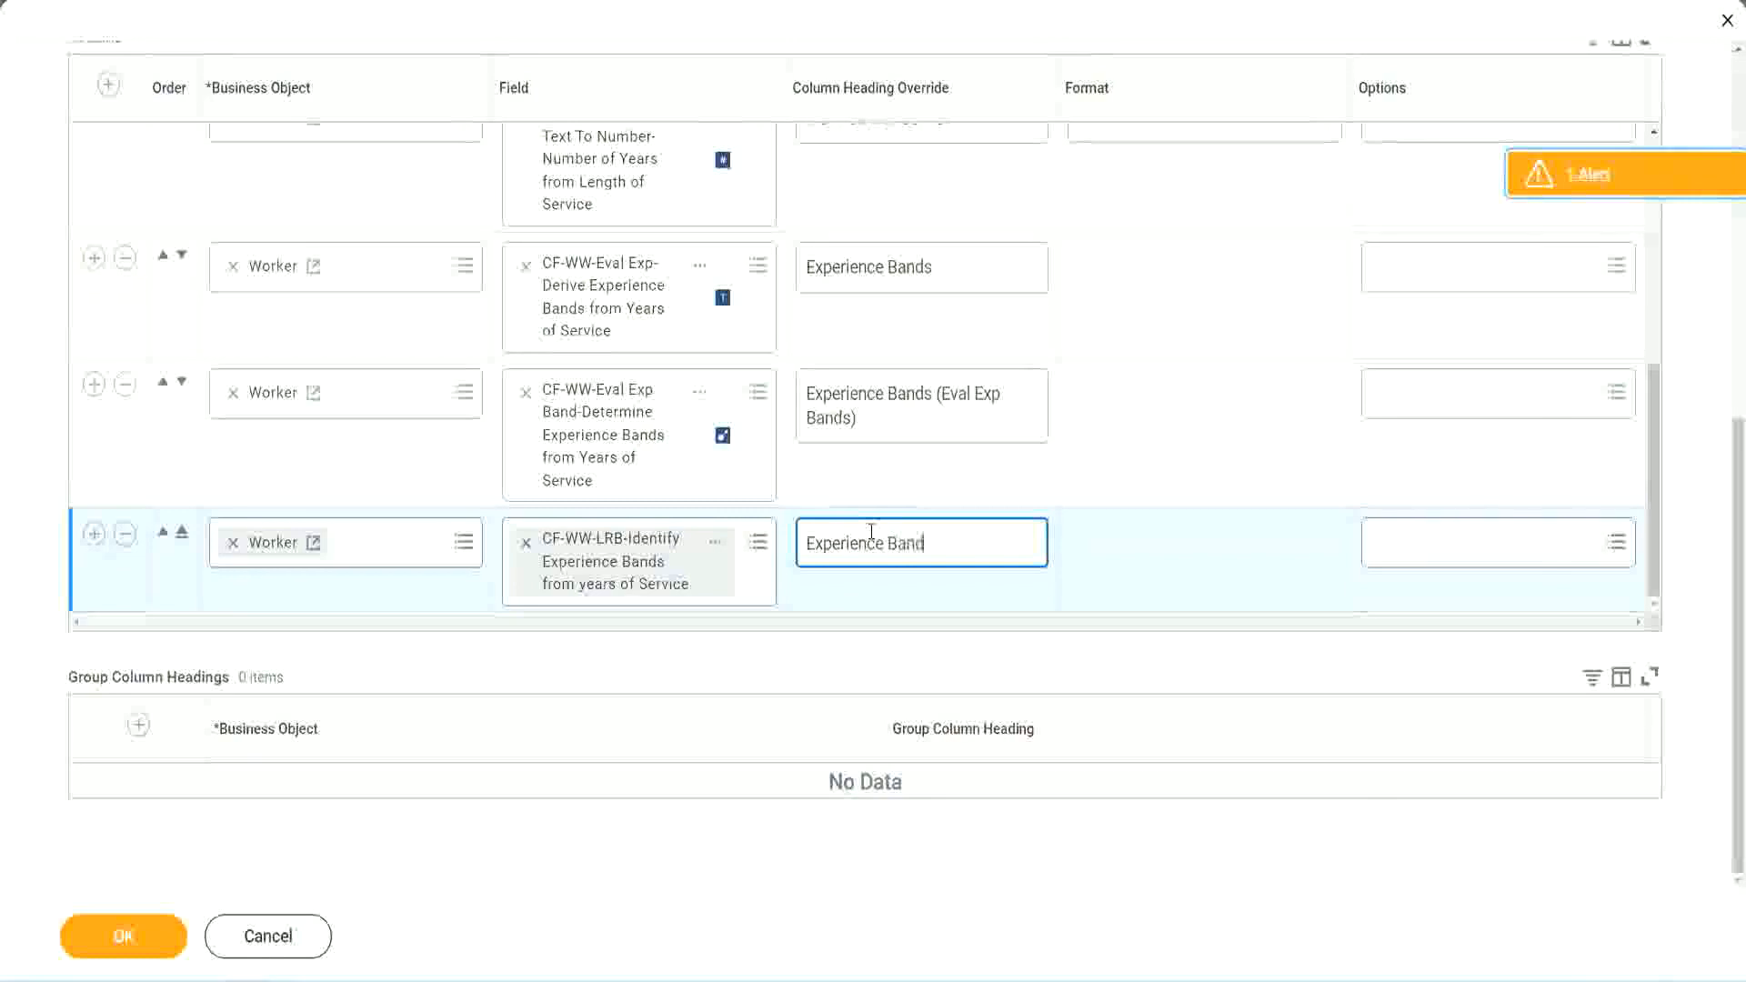
pyautogui.write('s (LRB)')
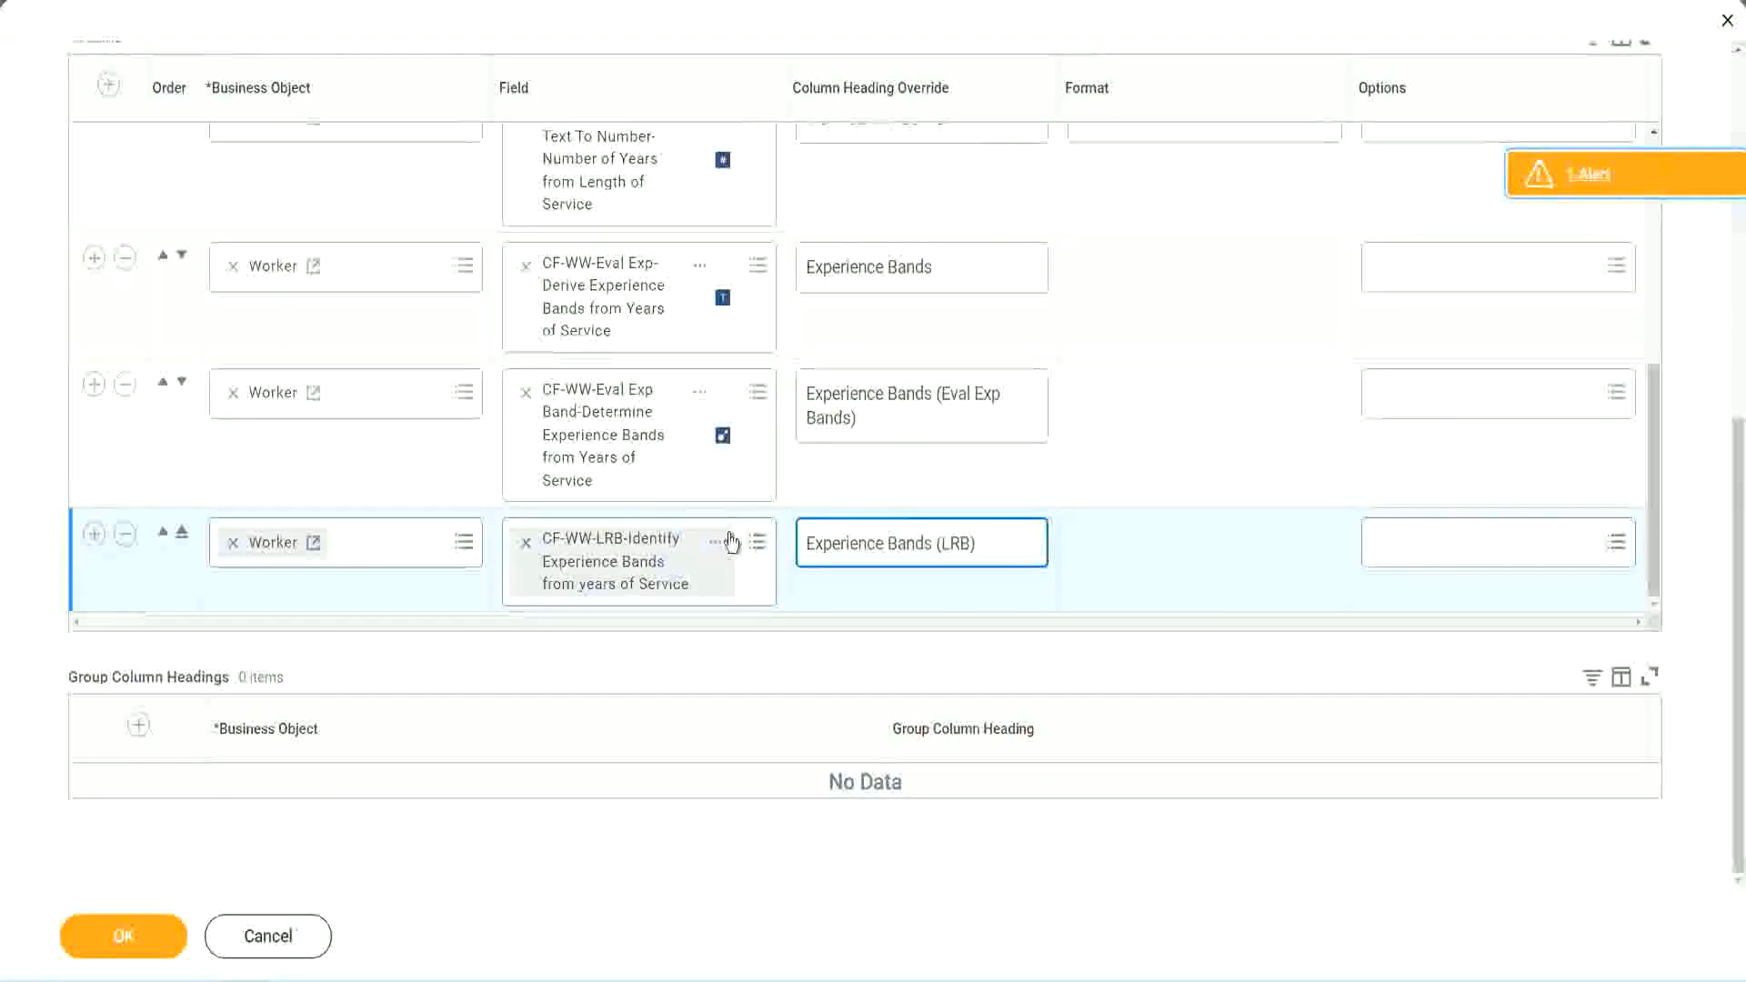
# Save the report changes and run WW Employee Details with the worker type, employee type and contingent worker type prompts left blank
pyautogui.click(153, 955)
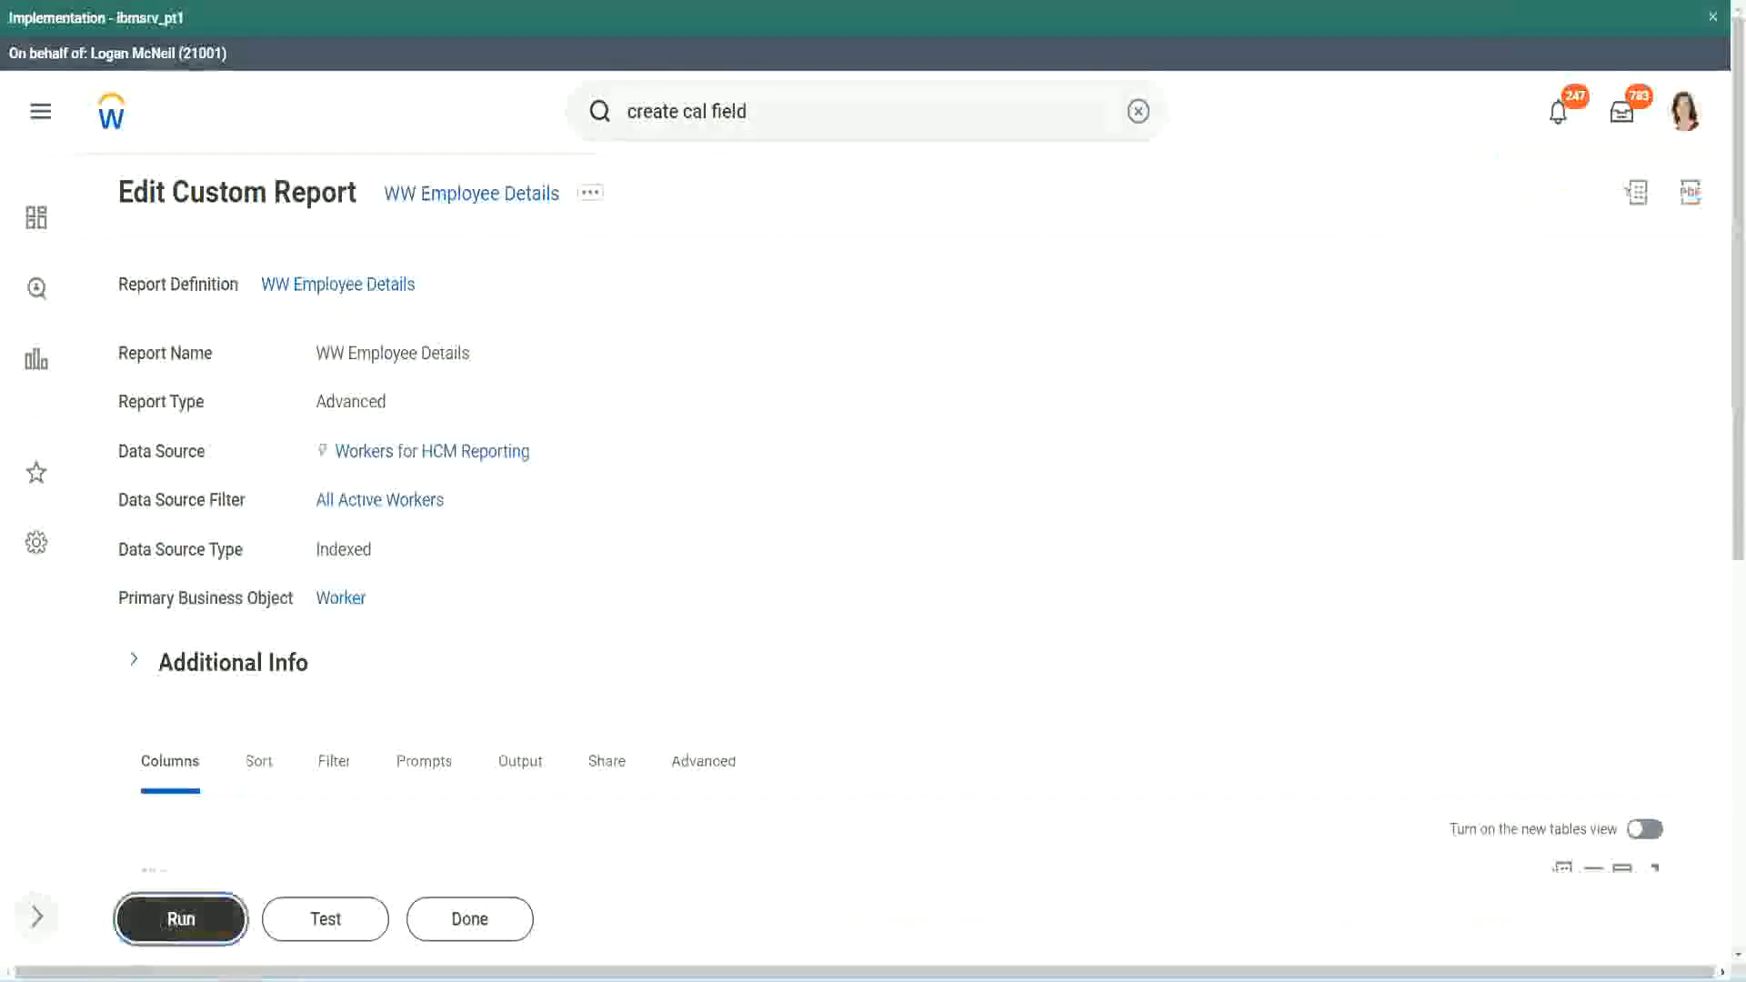
pyautogui.click(181, 920)
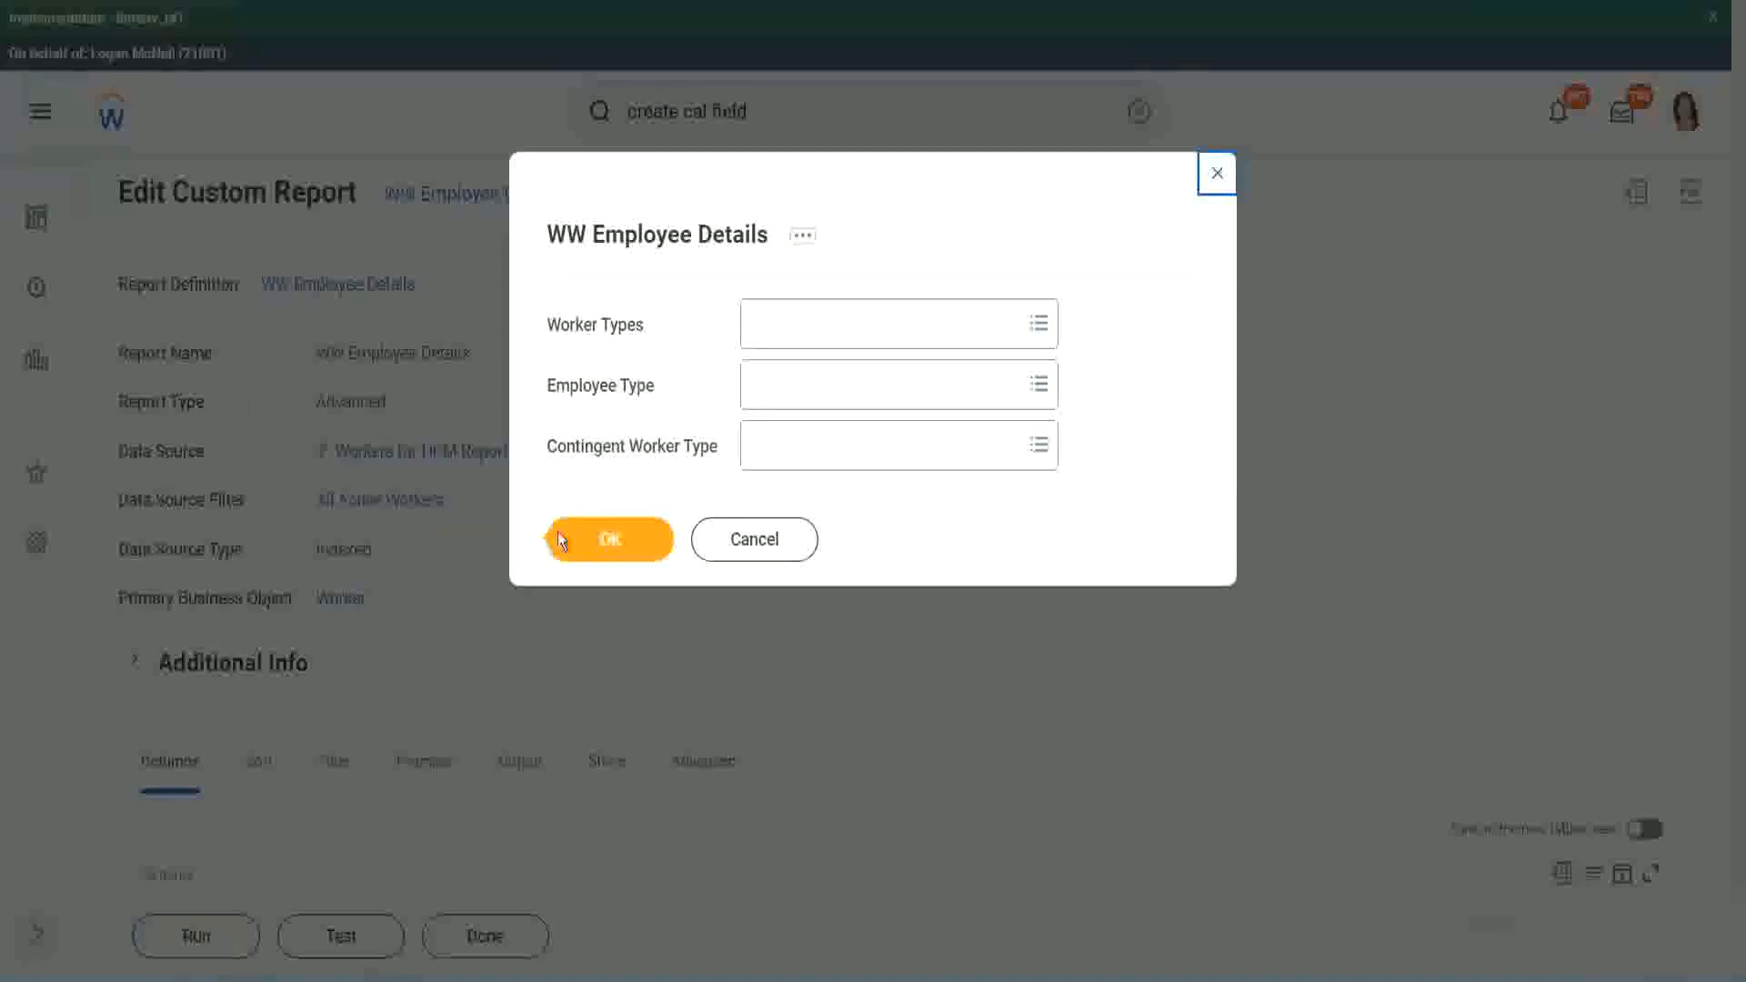
pyautogui.click(619, 544)
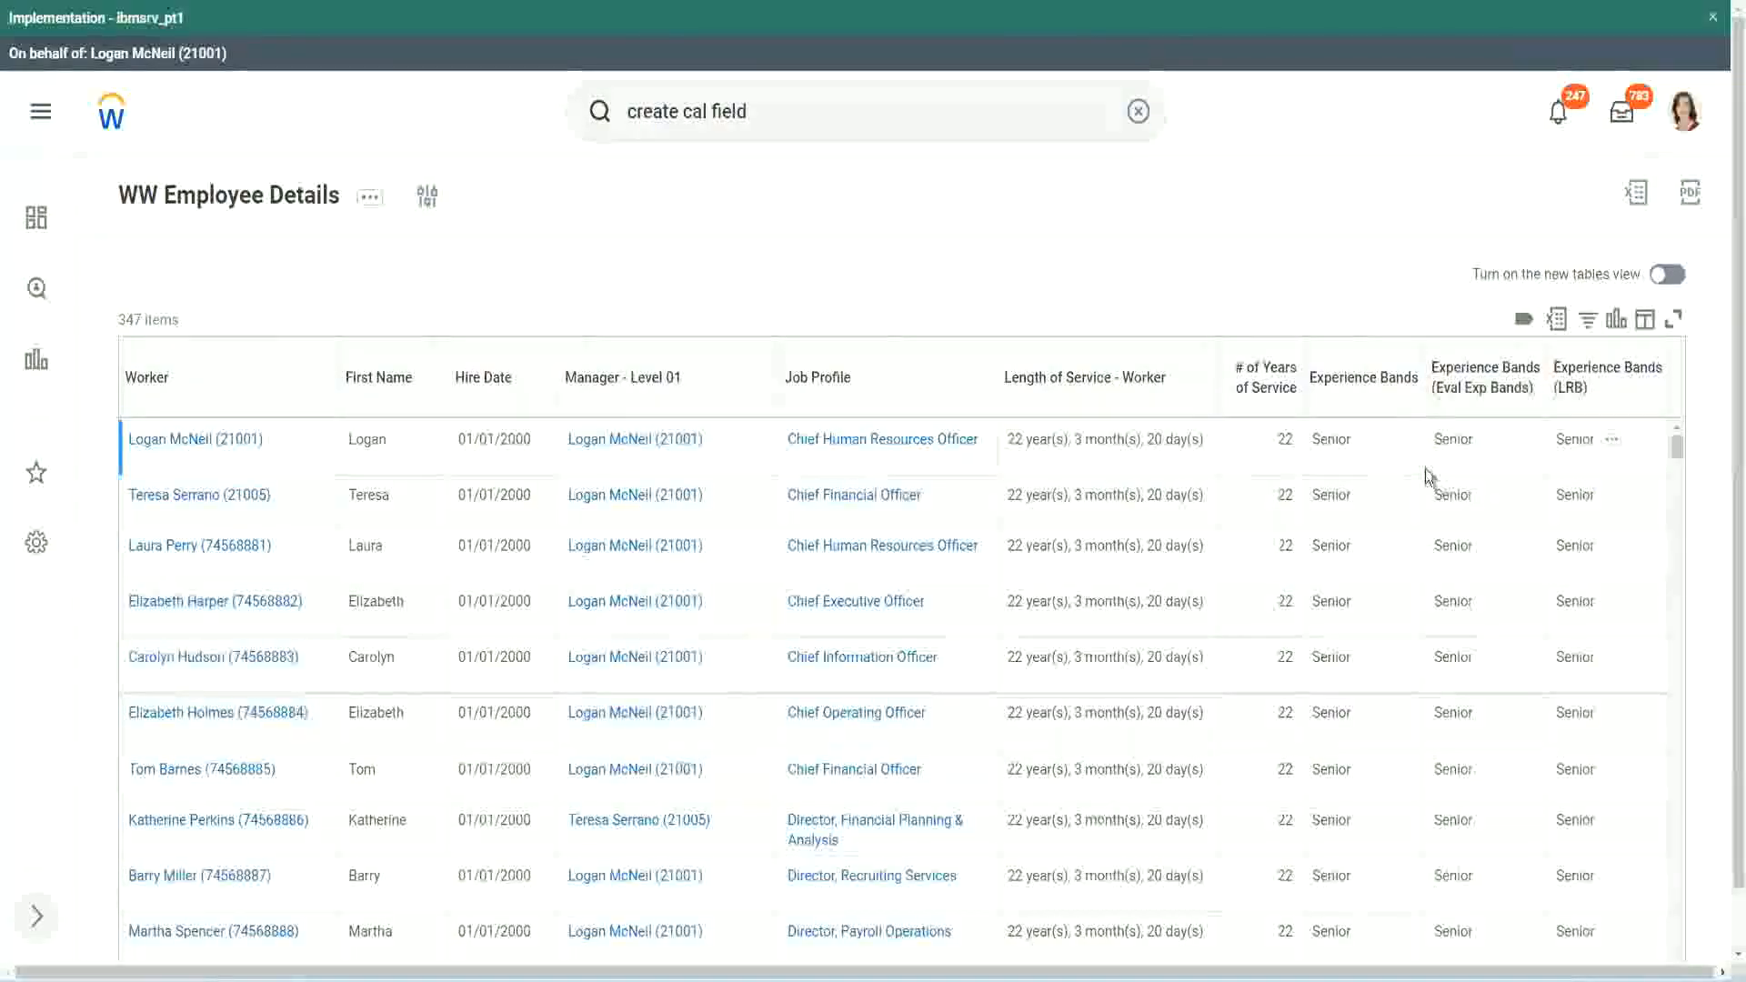
# Compare the Experience Bands, Experience Bands (Eval Exp Bands) and Experience Bands (LRB) columns across the workers in the report output
pyautogui.doubleClick(1336, 440)
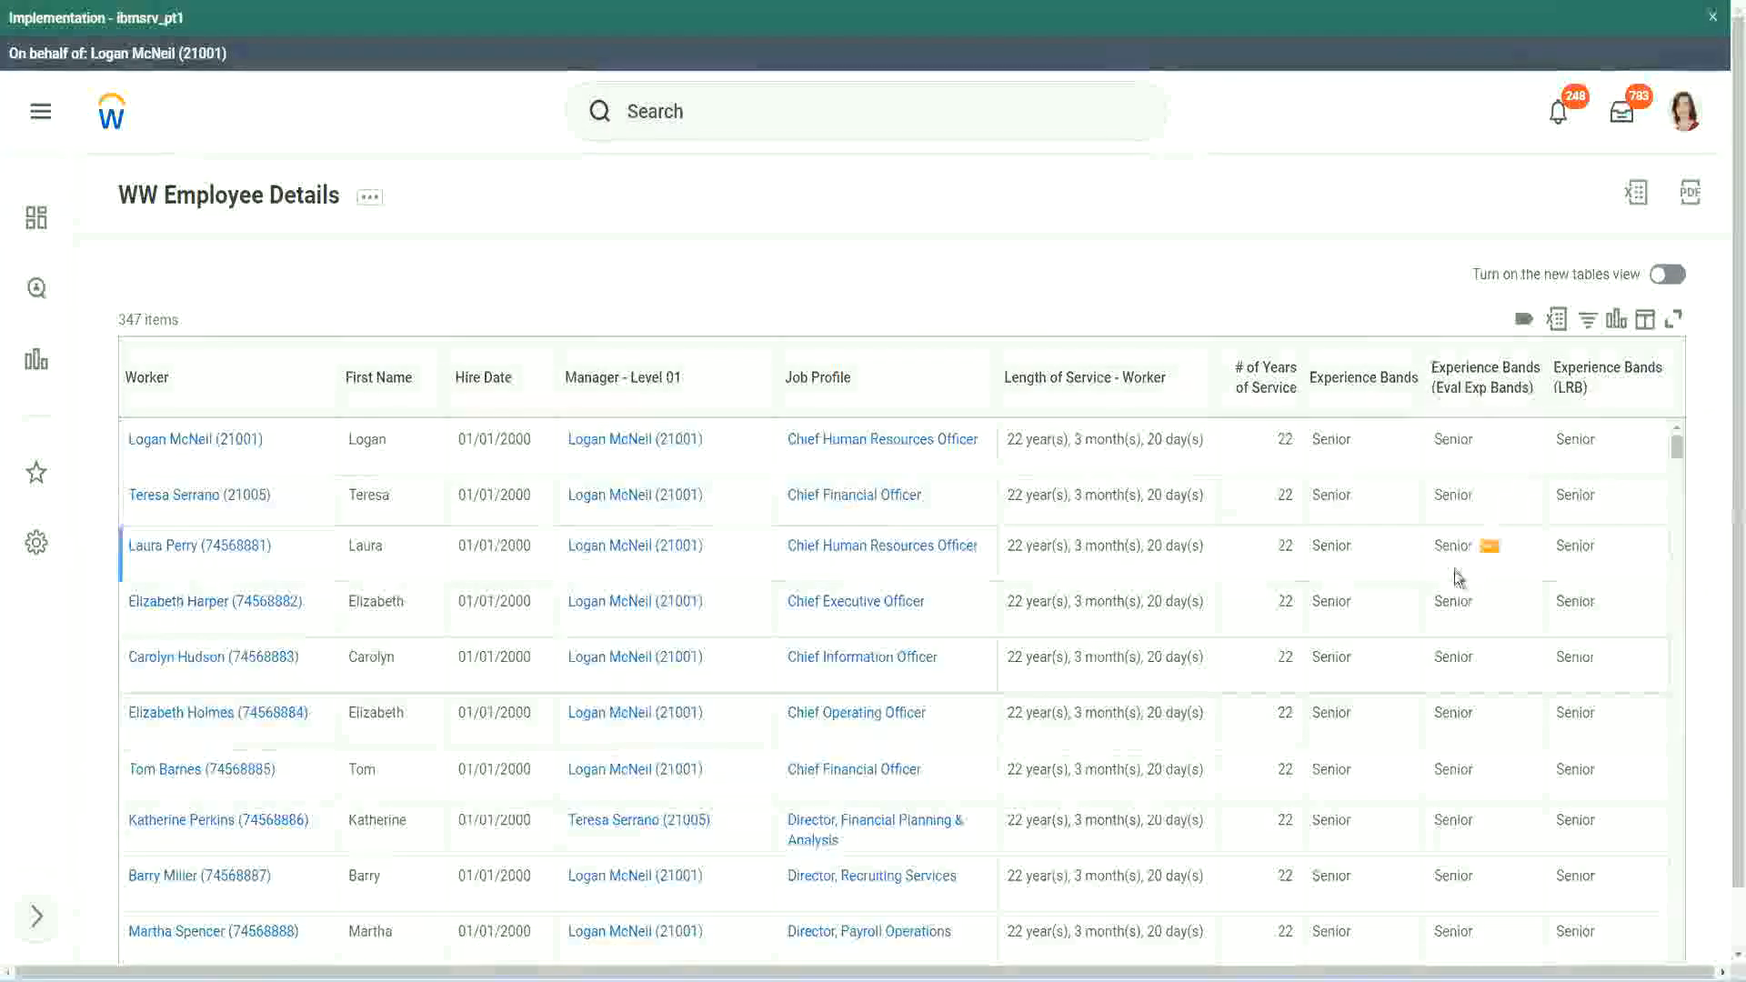
pyautogui.scroll(-5, 1454, 571)
pyautogui.scroll(-5, 1444, 614)
pyautogui.scroll(-3, 1445, 615)
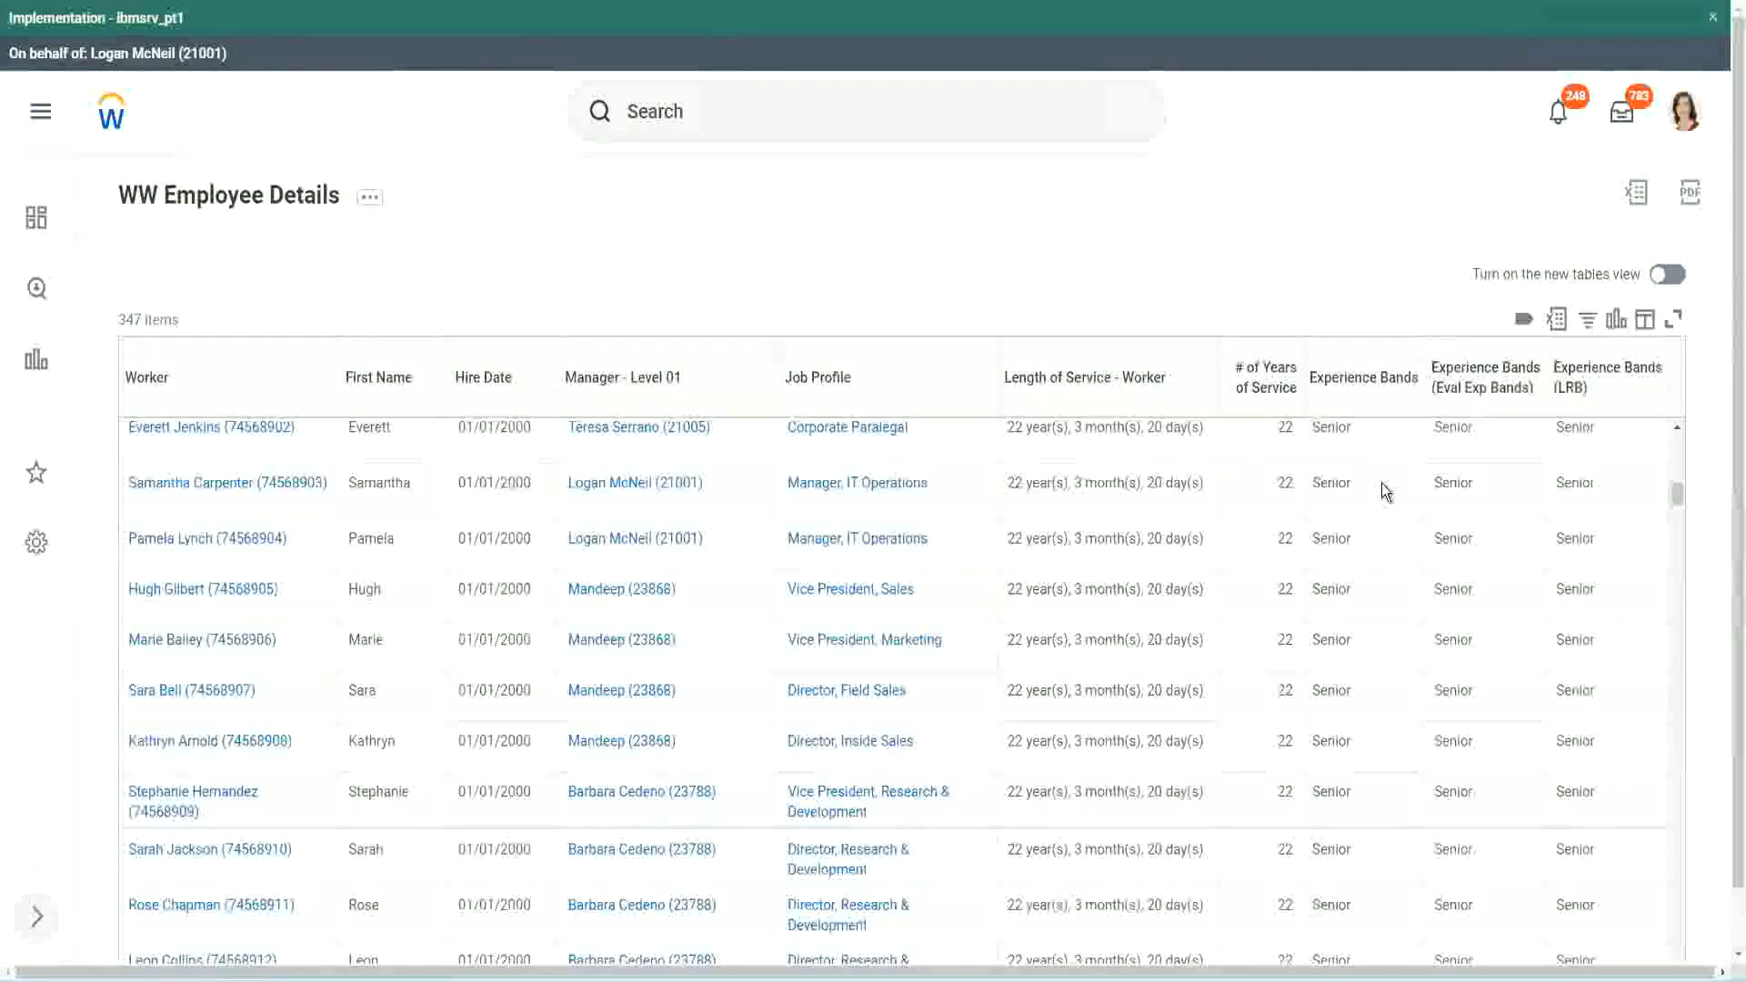
pyautogui.scroll(-3, 1365, 737)
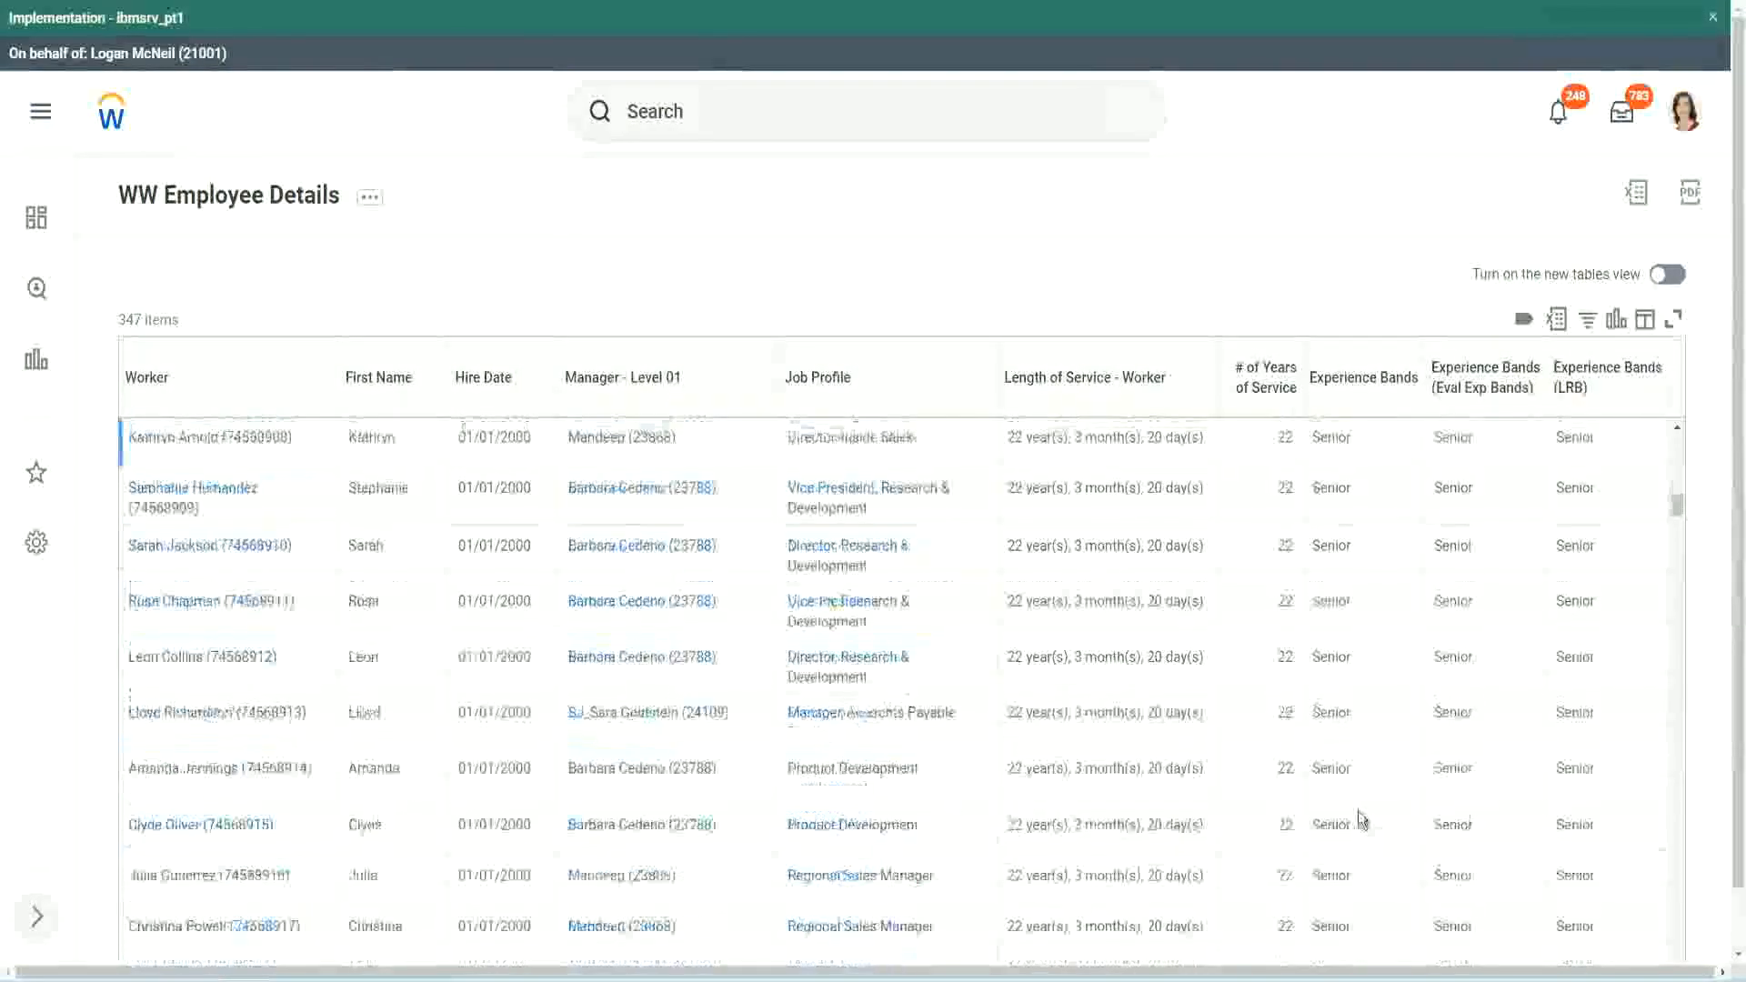
pyautogui.scroll(-1, 1366, 645)
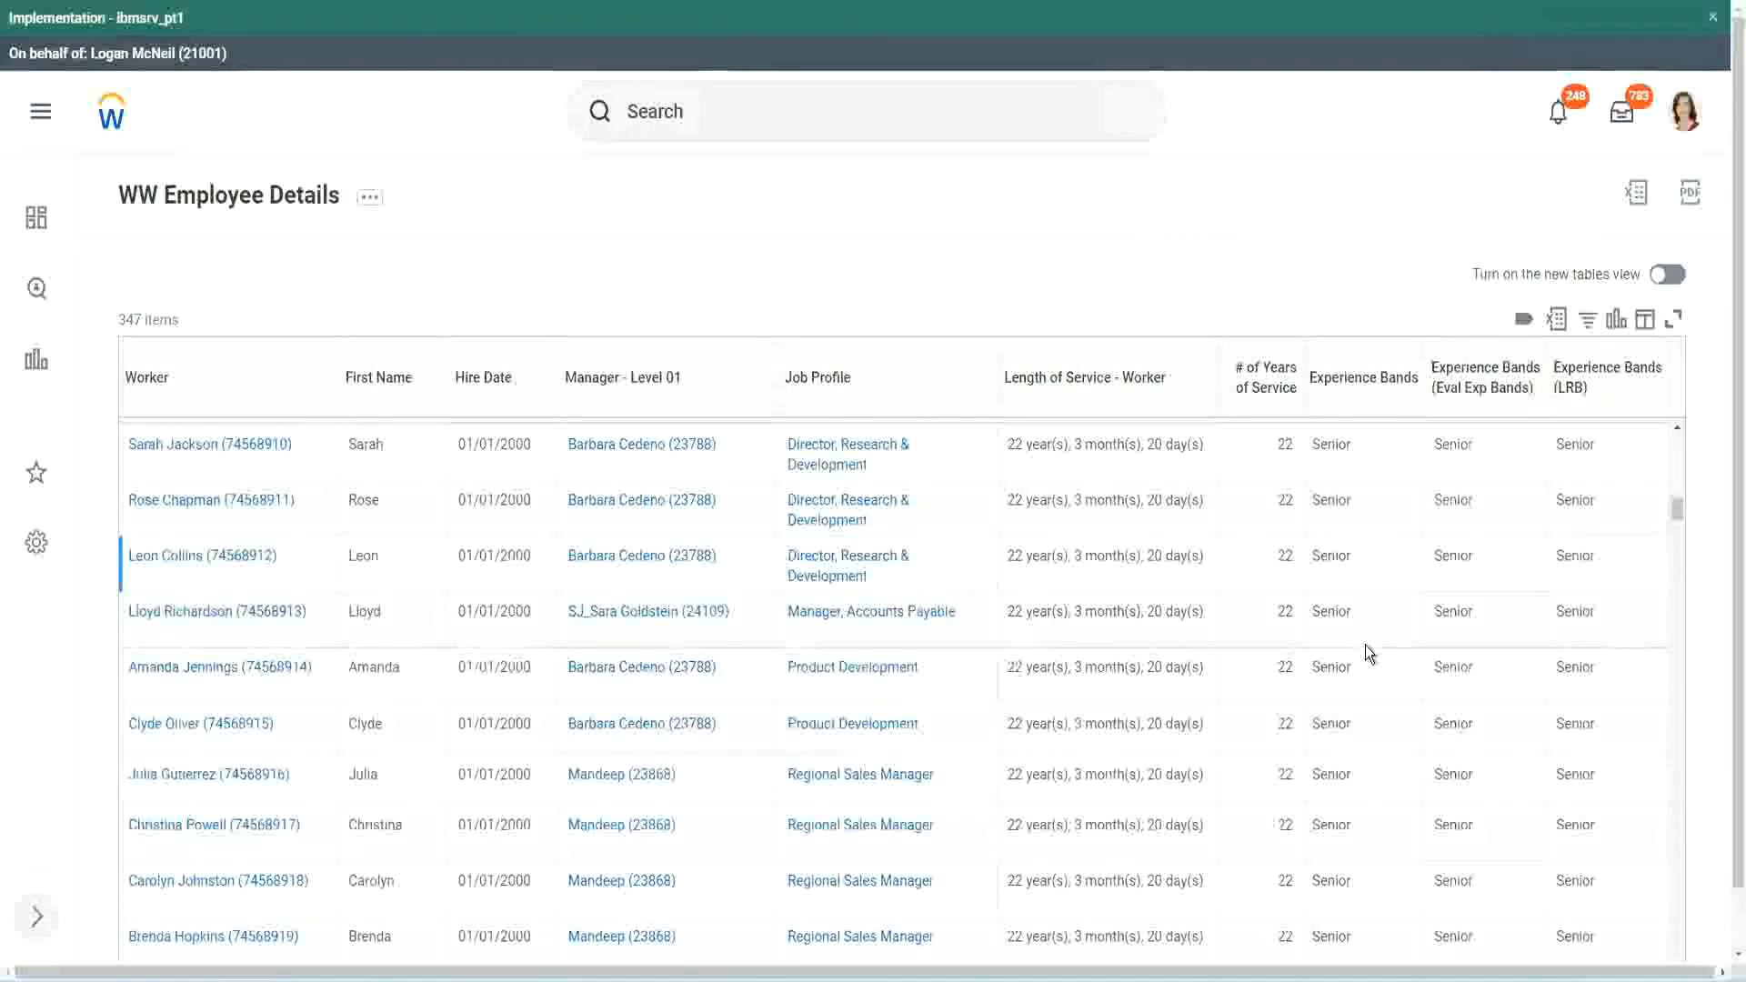